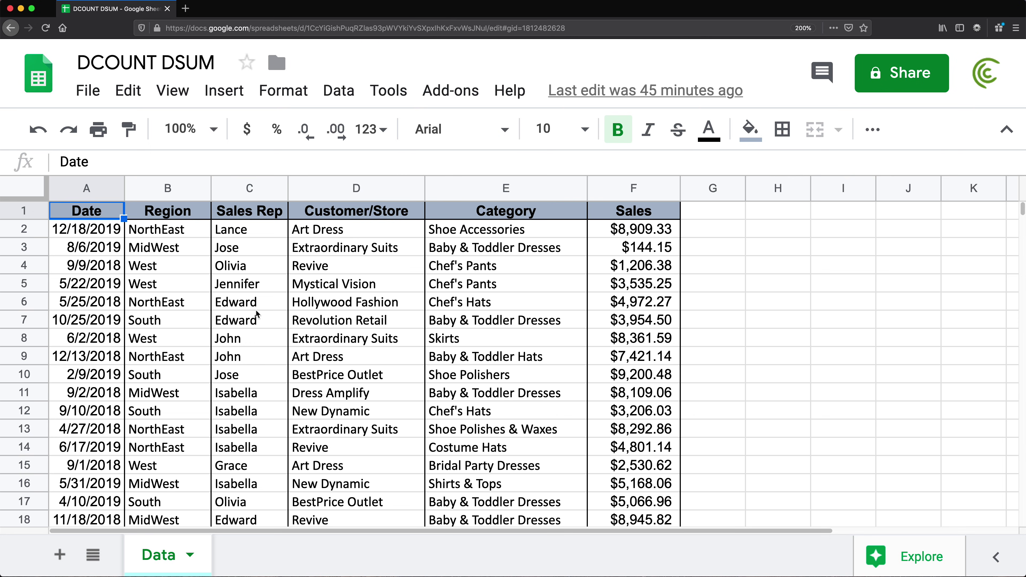
- Add a new sheet to the spreadsheet and name it Report
scroll(281, 287, down, 1)
scroll(282, 287, down, 5)
scroll(283, 287, up, 6)
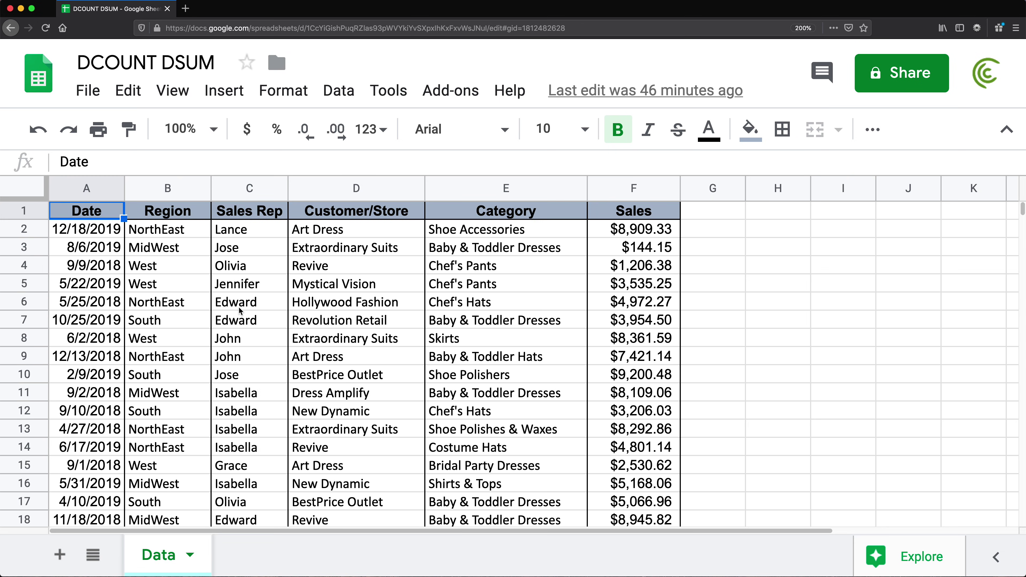
key(super+minus)
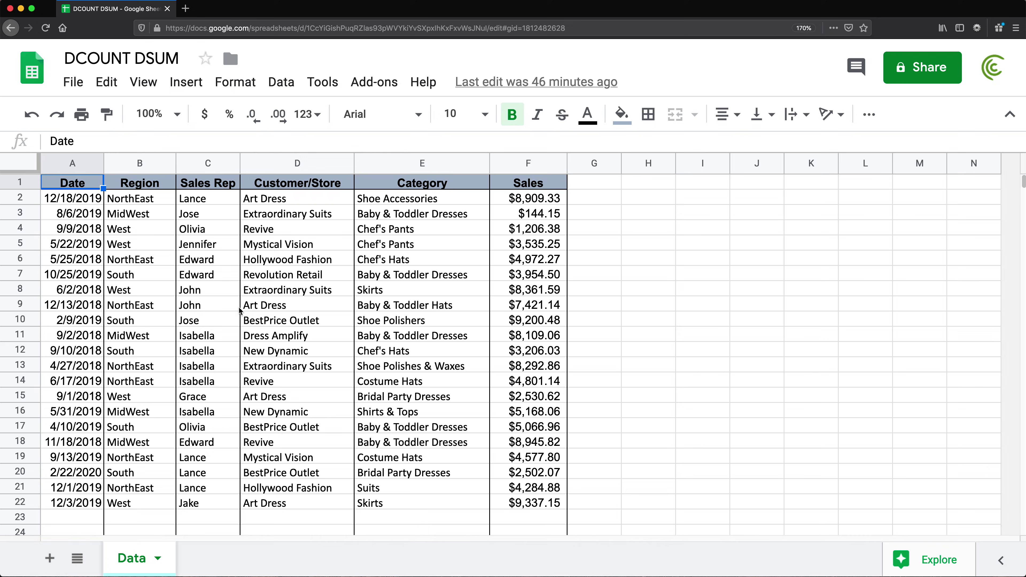
click(50, 559)
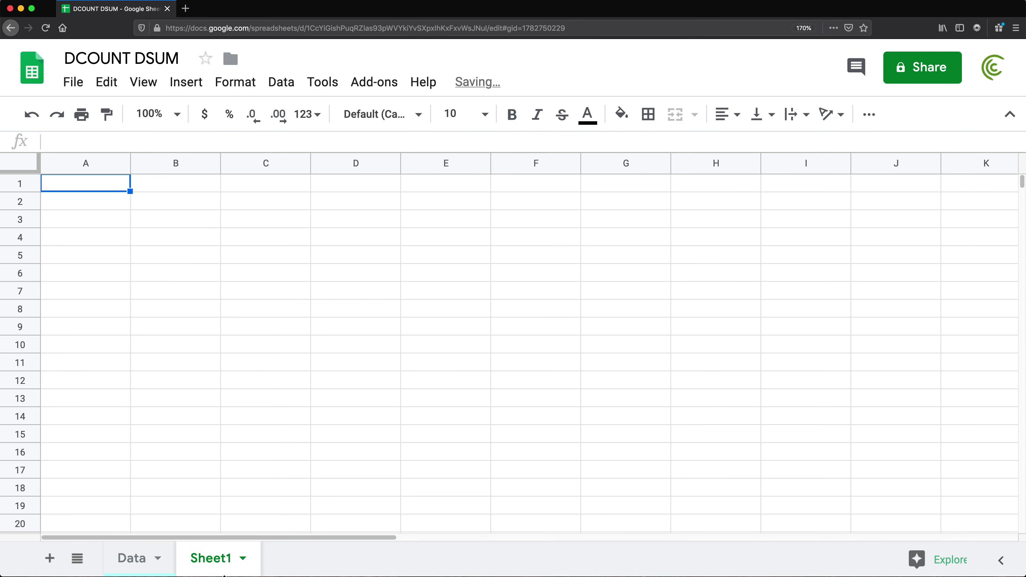
double_click(208, 564)
text(Report)
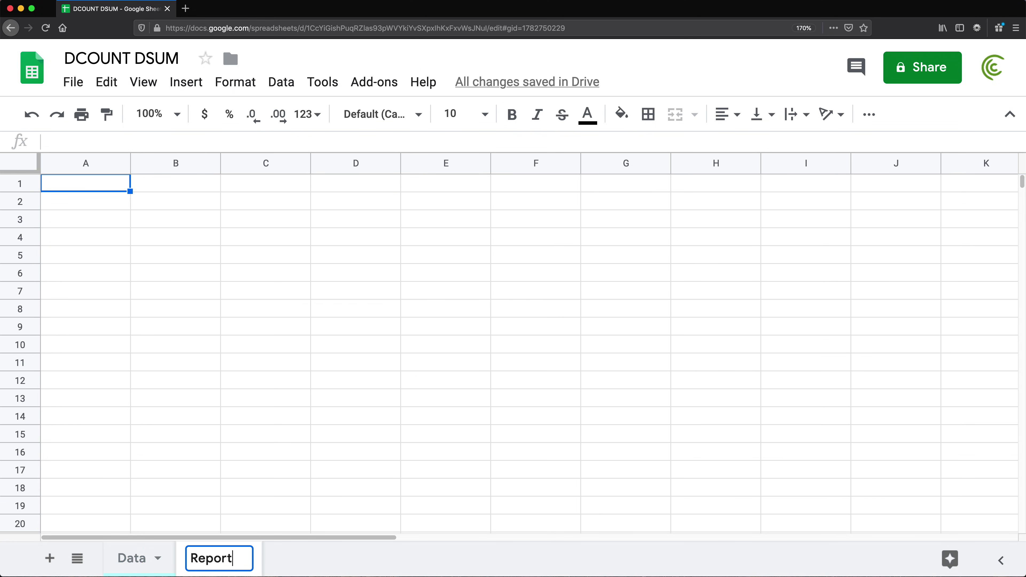
key(Return)
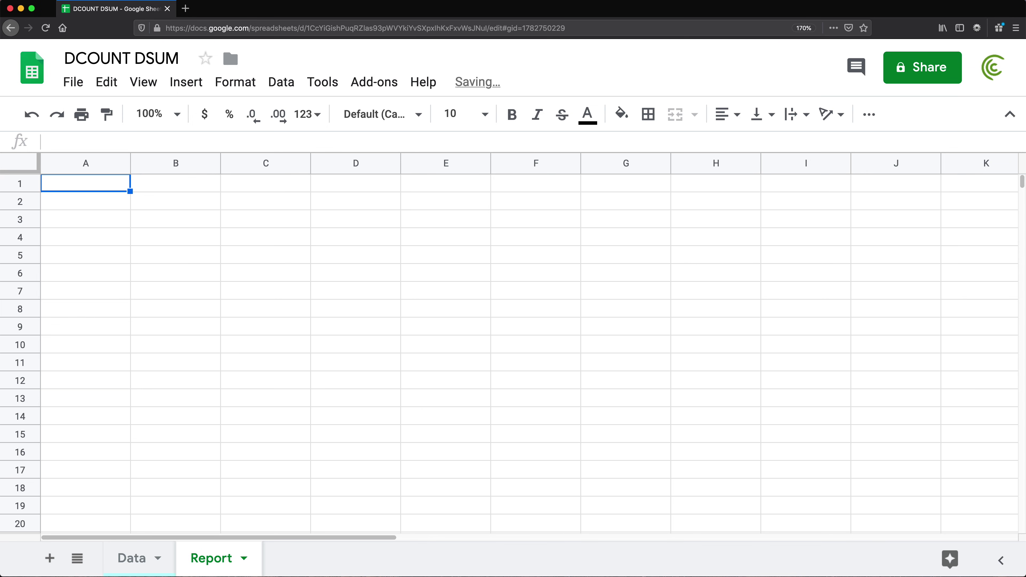
key(super+plus)
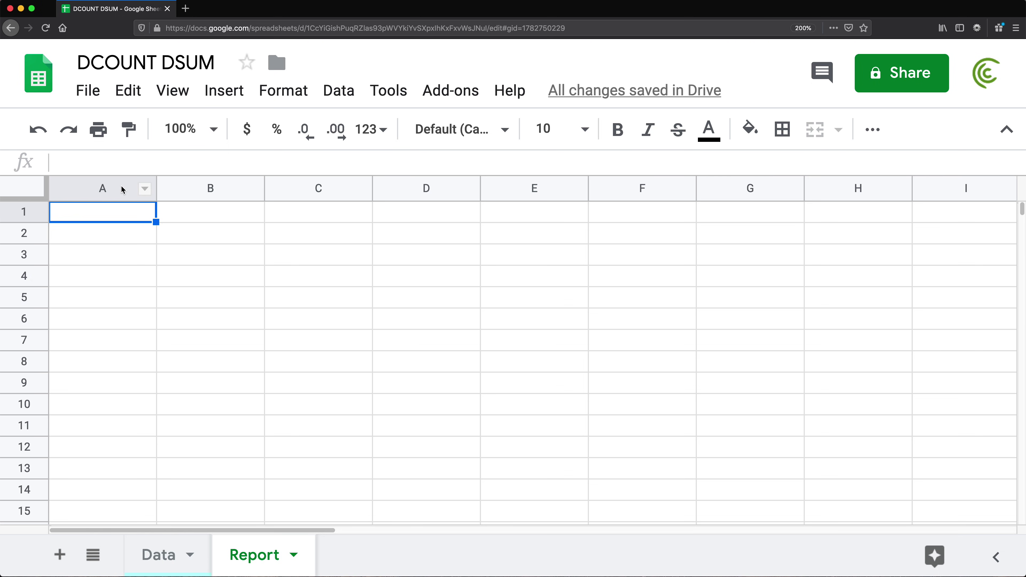
click(163, 566)
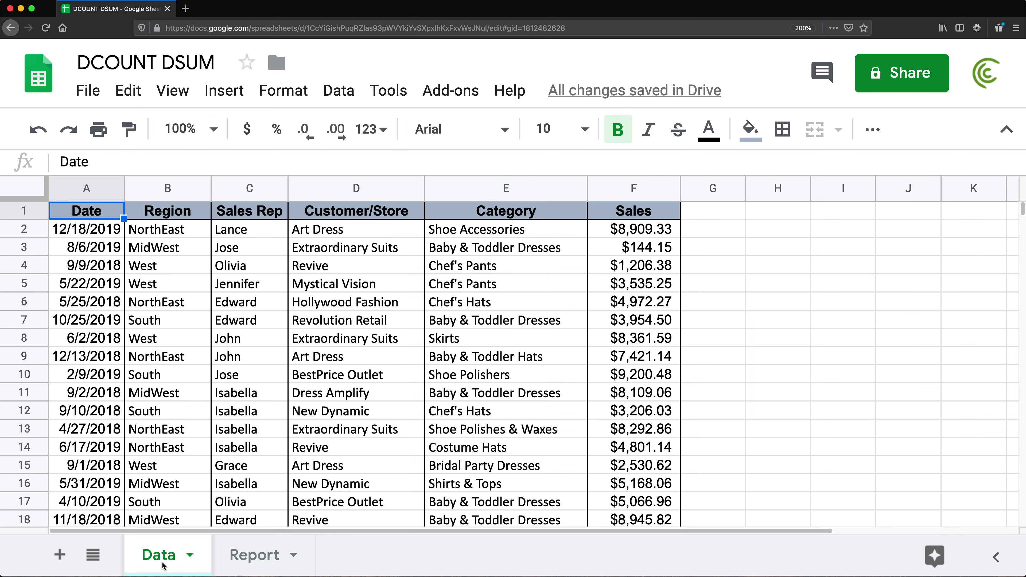
drag(188, 234, 280, 390)
click(264, 229)
drag(254, 240, 252, 376)
click(255, 556)
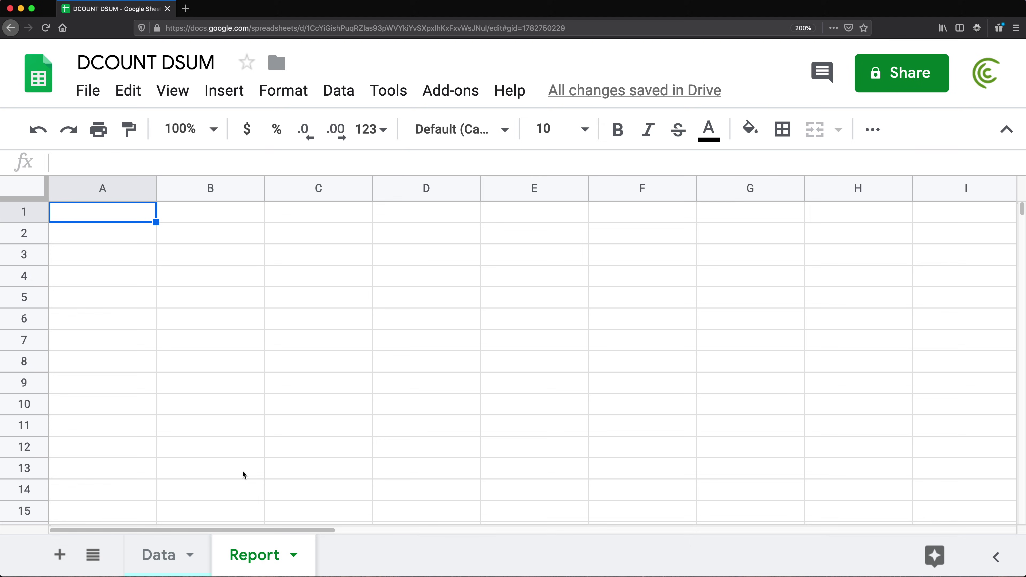
- Add another new sheet and name it Validation
click(61, 556)
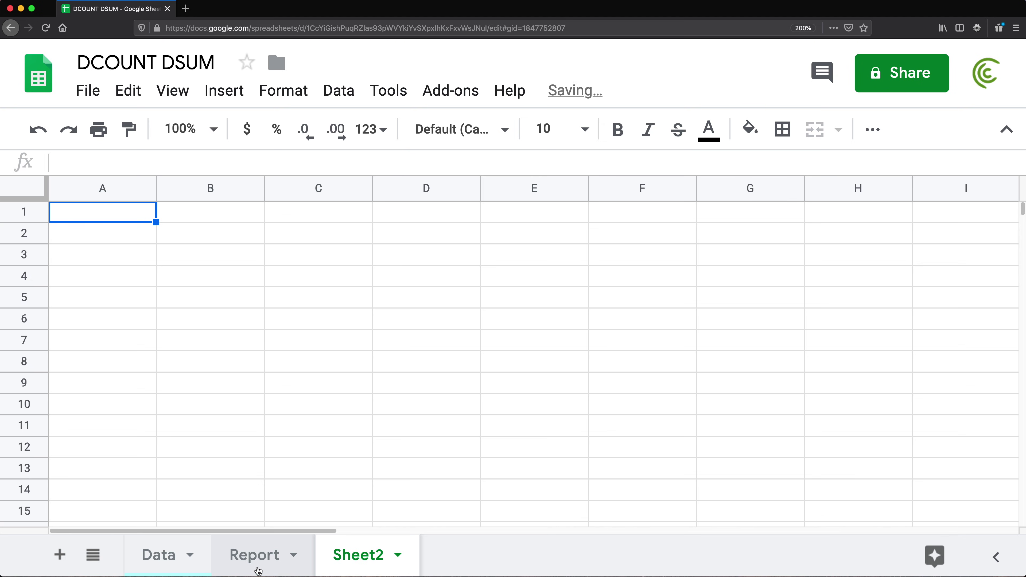
double_click(355, 558)
text(Validation)
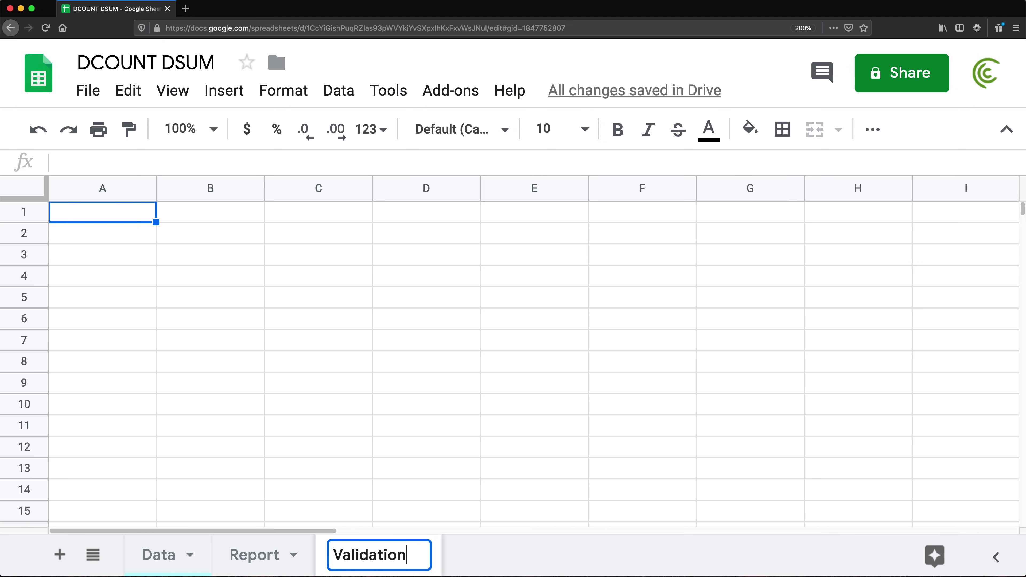
key(Return)
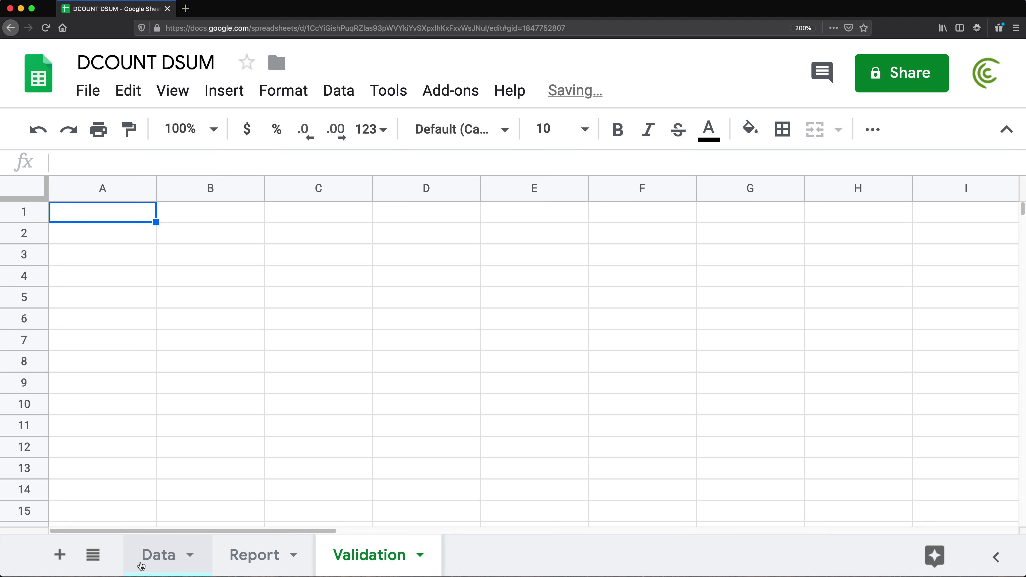
click(157, 565)
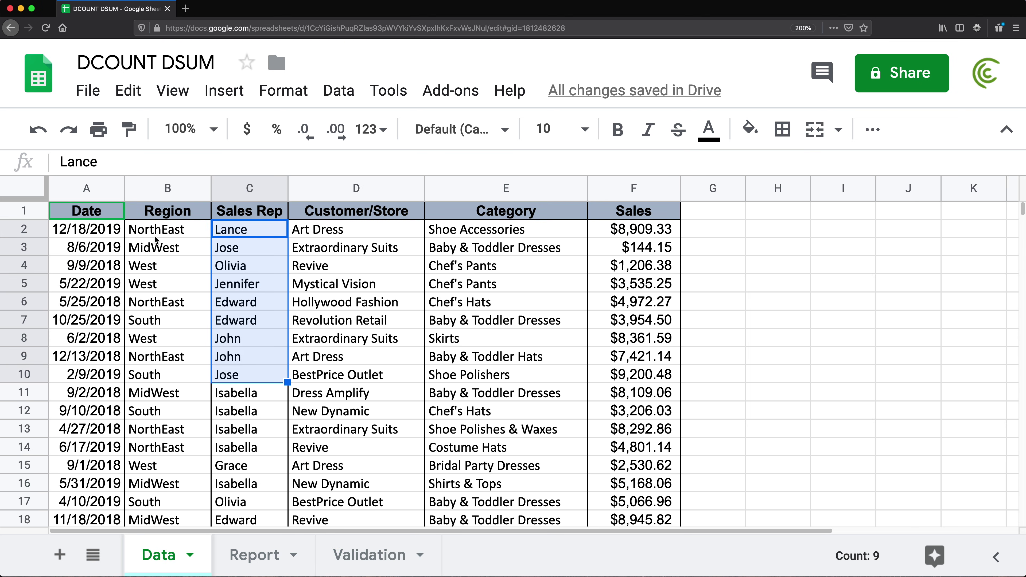
drag(157, 234, 151, 482)
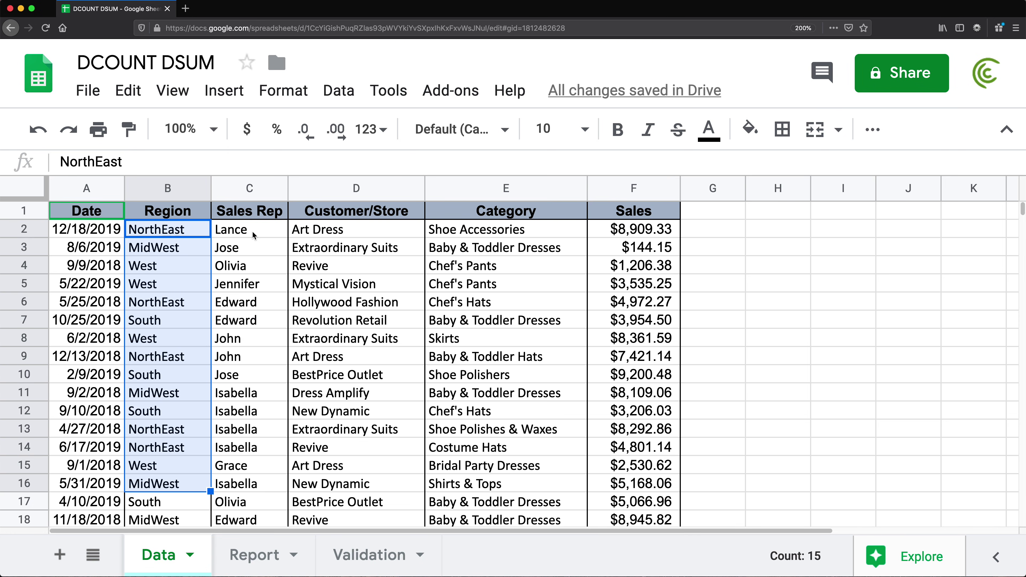
drag(252, 234, 254, 395)
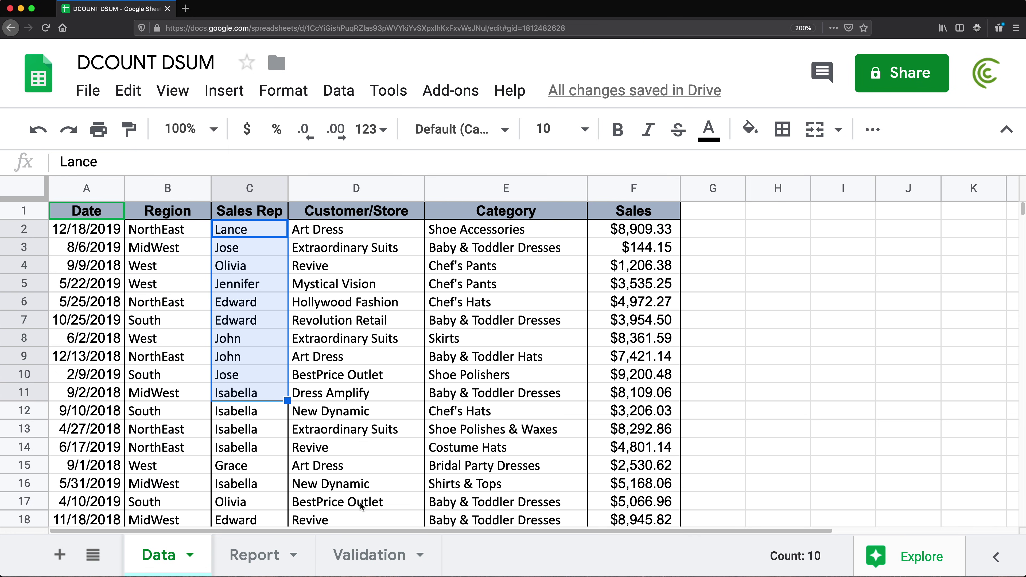
- In cell A2 of the Validation sheet, list the unique regions with the formula =UNIQUE(Data!B2:B)
click(361, 558)
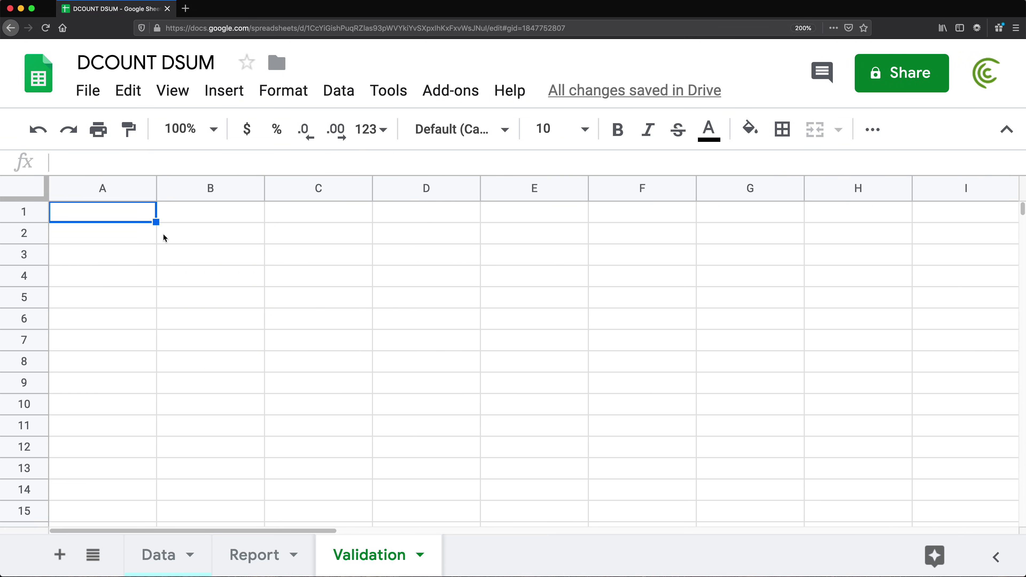
key(Down)
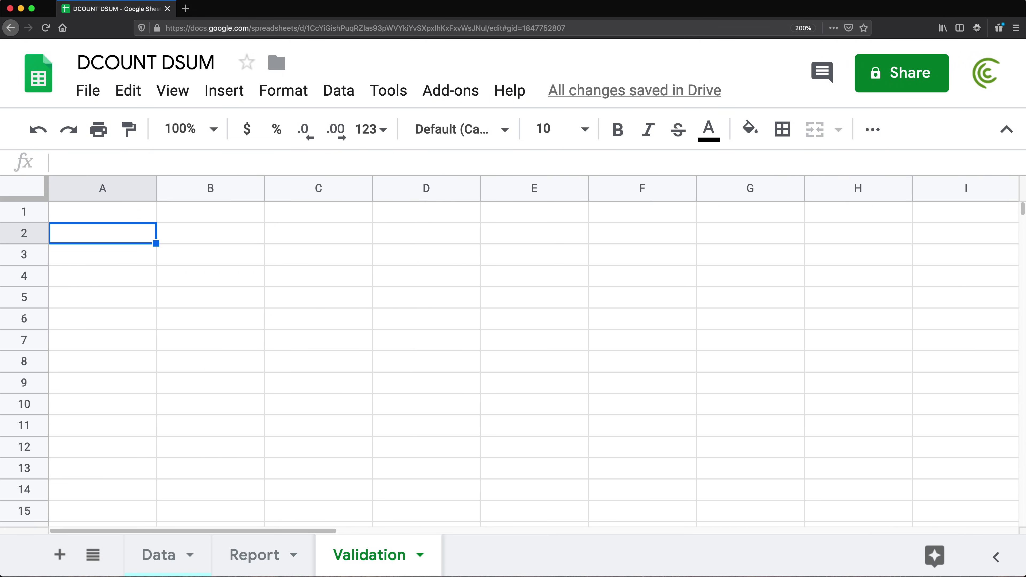
text(=uni)
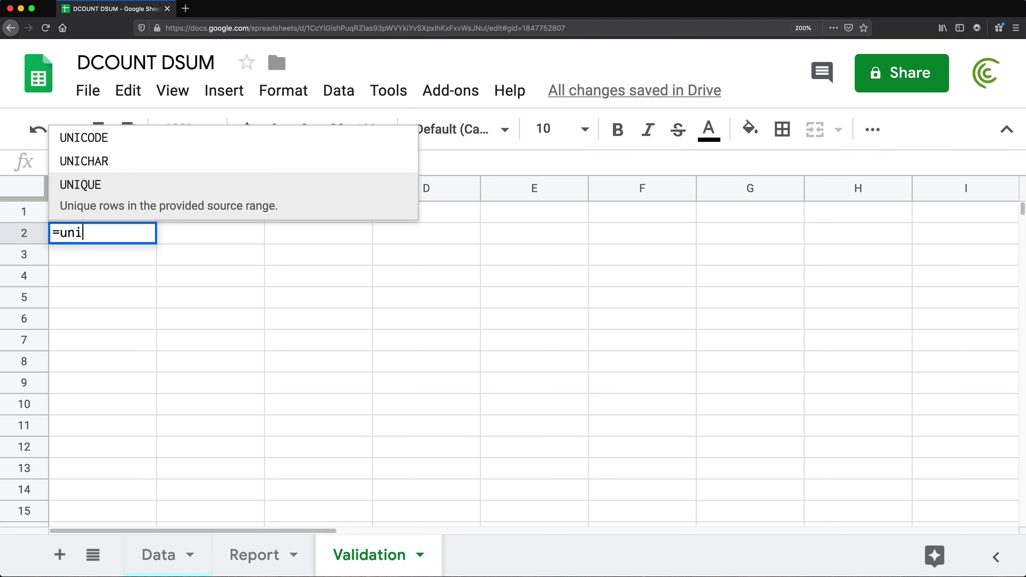
key(Tab)
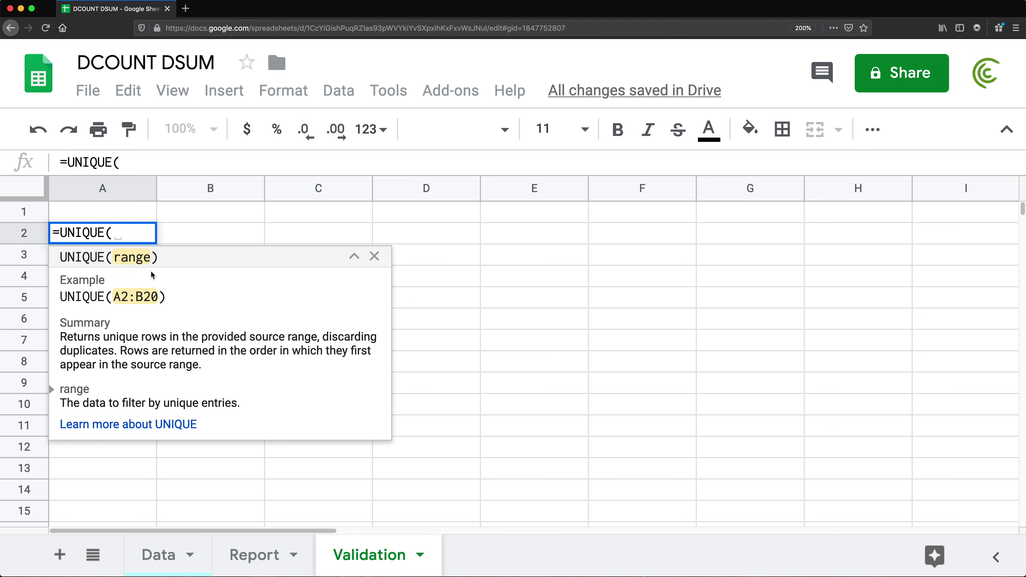
click(166, 556)
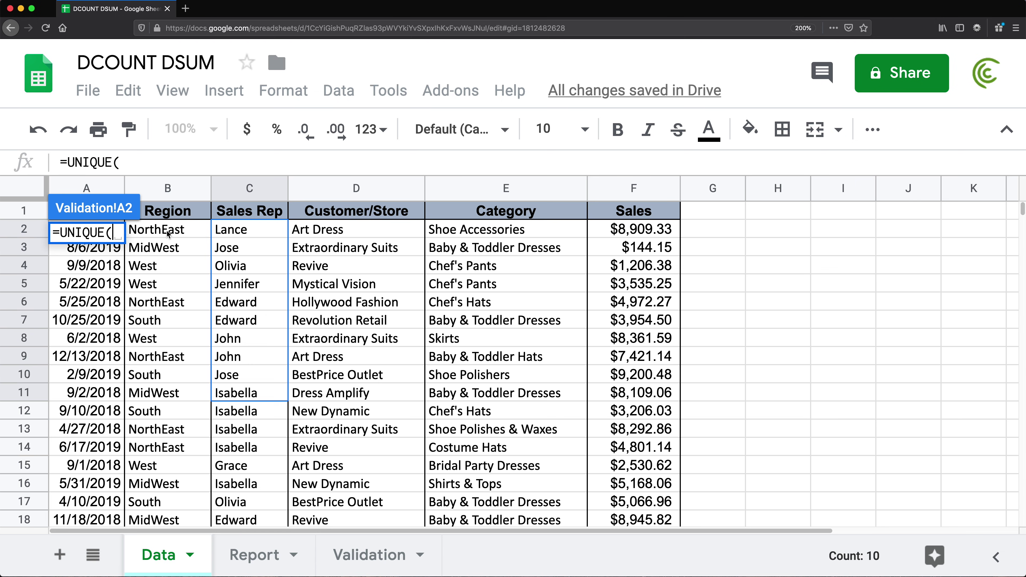
drag(167, 233, 161, 322)
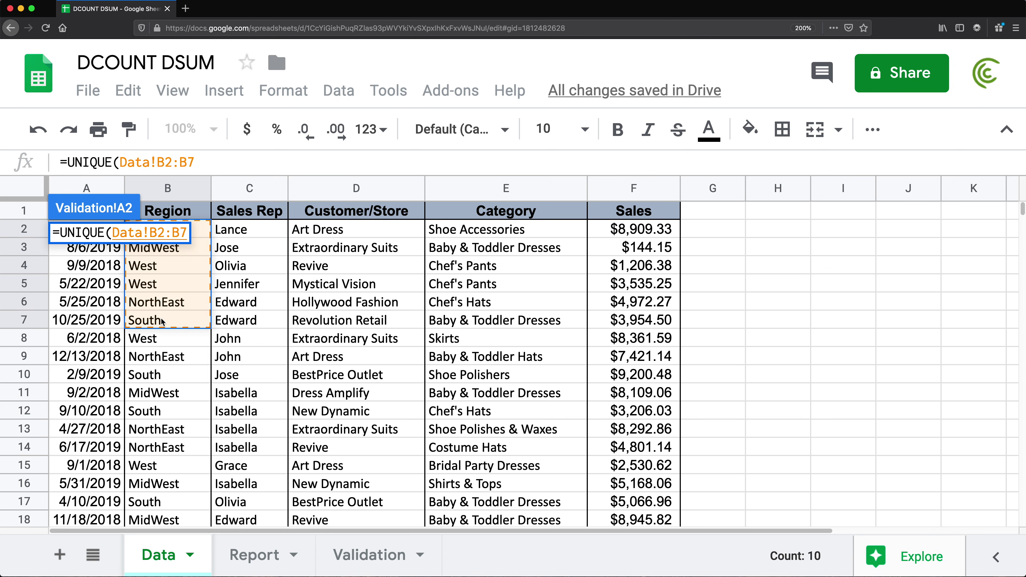
key(BackSpace)
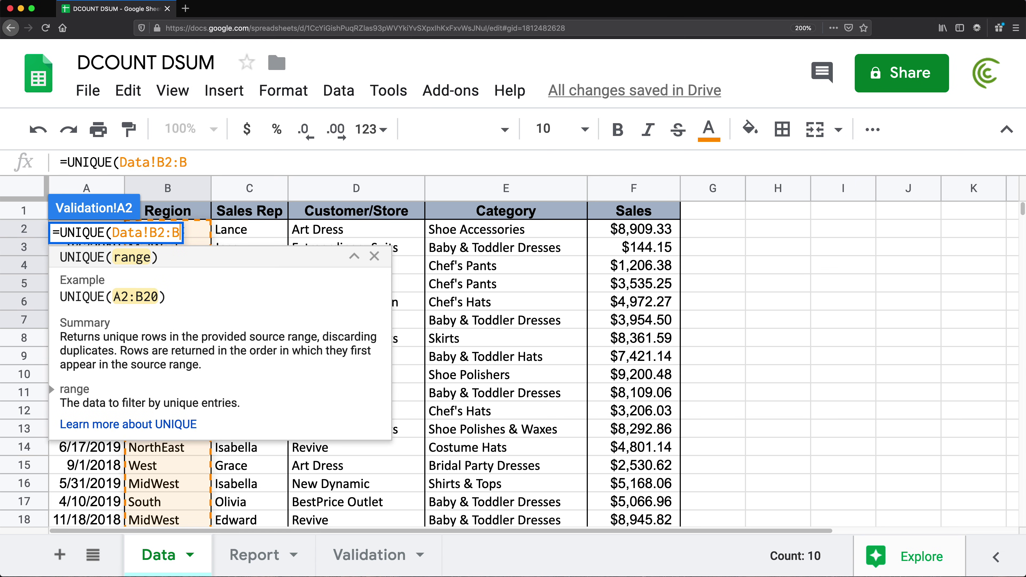
text())
key(Return)
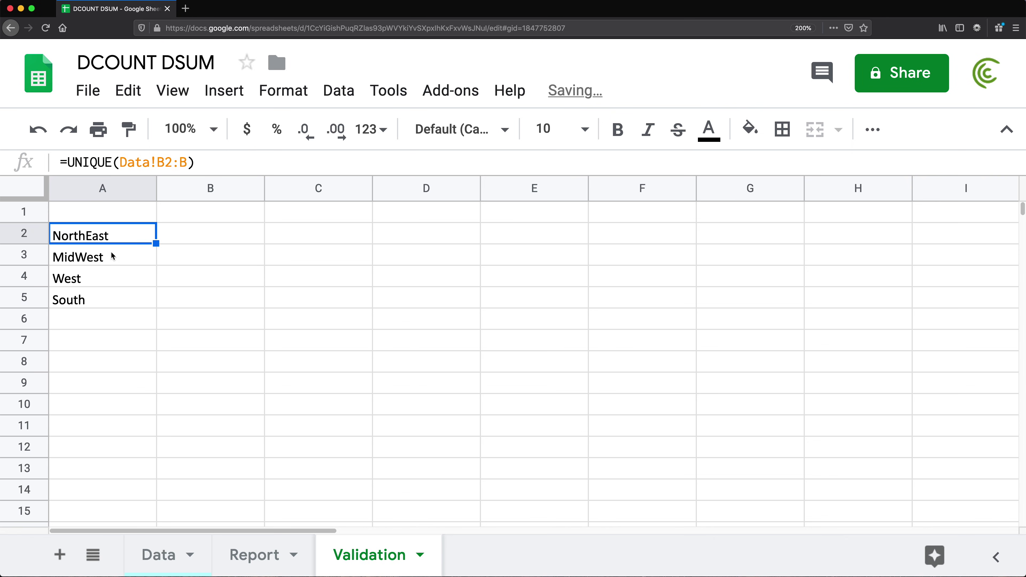
- In cell B2 of the Validation sheet, list the unique sales reps with the formula =UNIQUE(Data!C2:C)
click(185, 243)
text(=un)
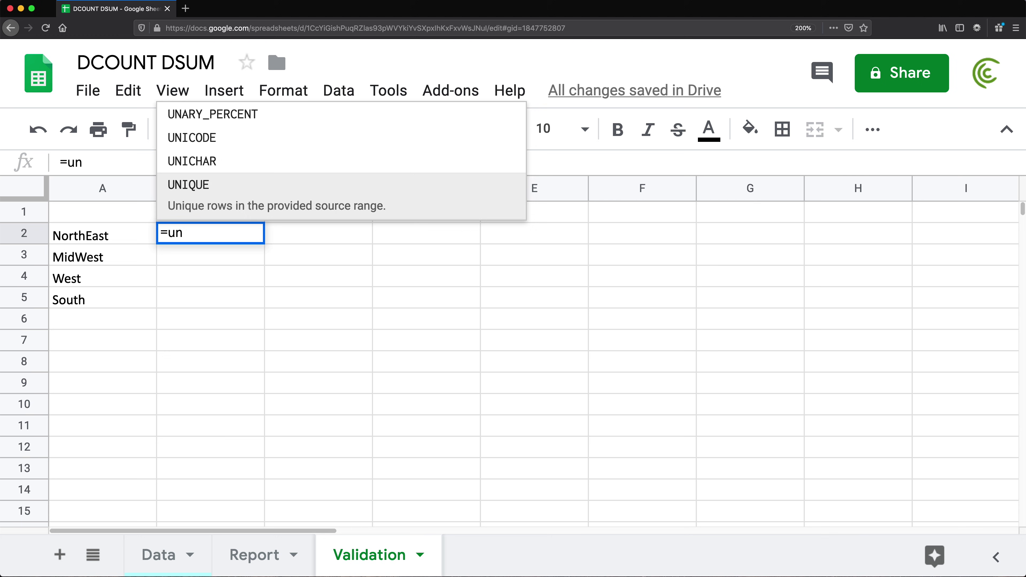
key(Tab)
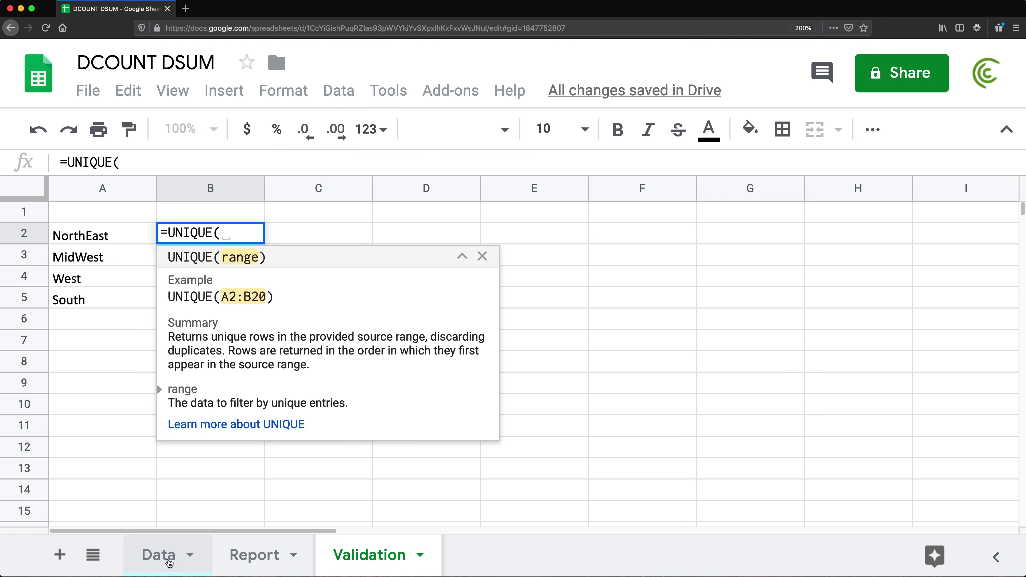
click(163, 559)
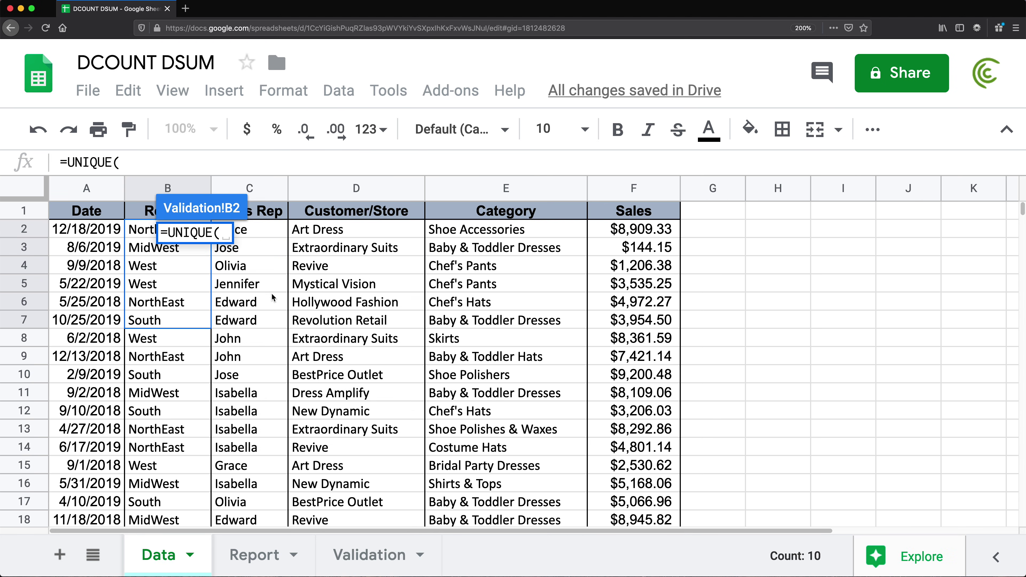
drag(273, 233, 275, 387)
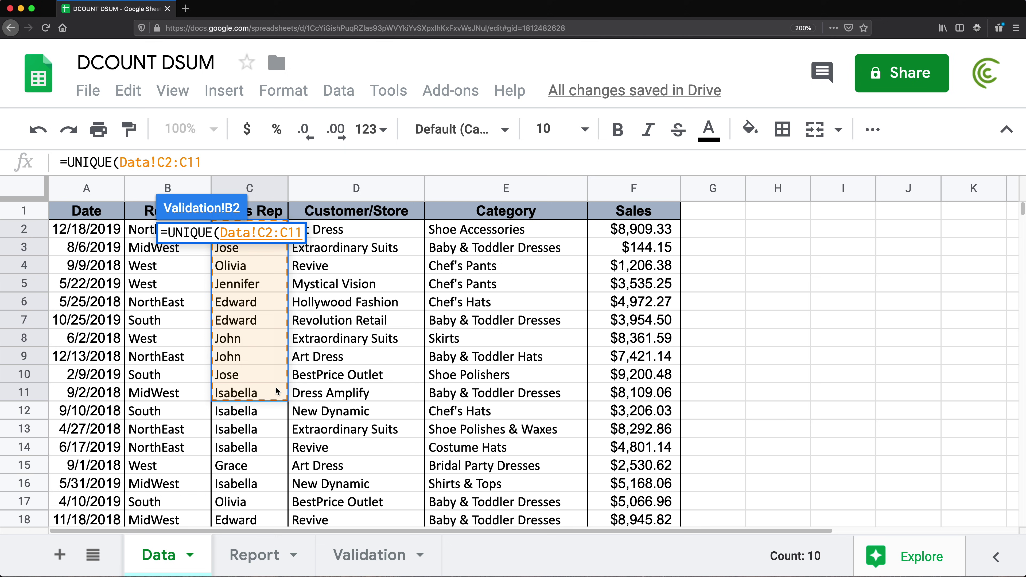
key(BackSpace)
key(BackSpace)
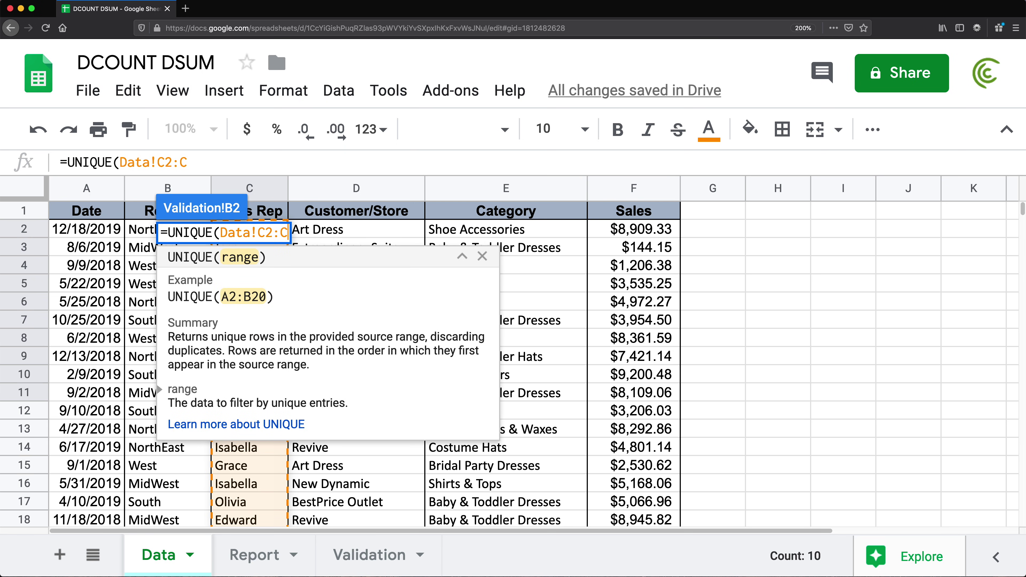
text())
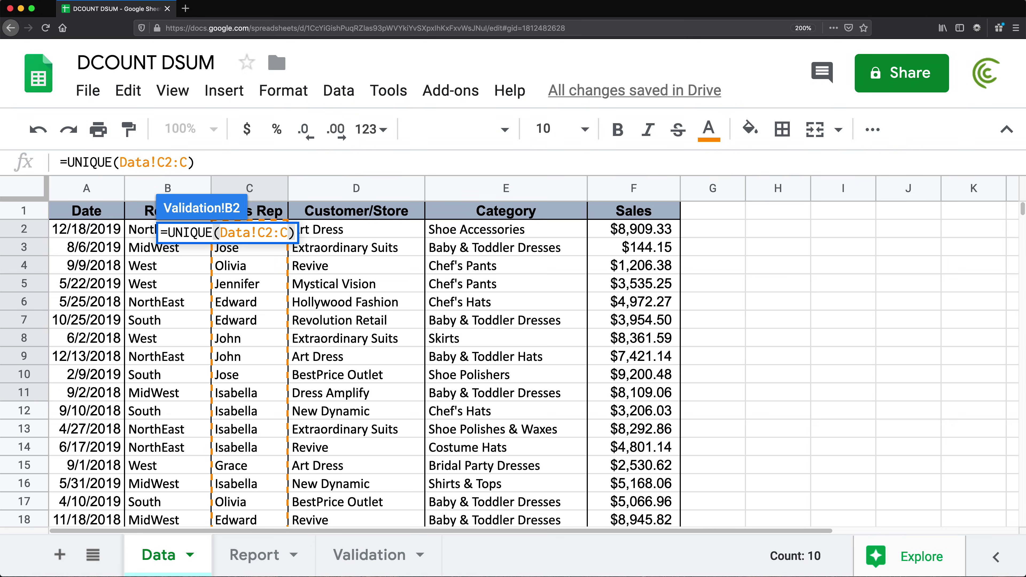
key(Return)
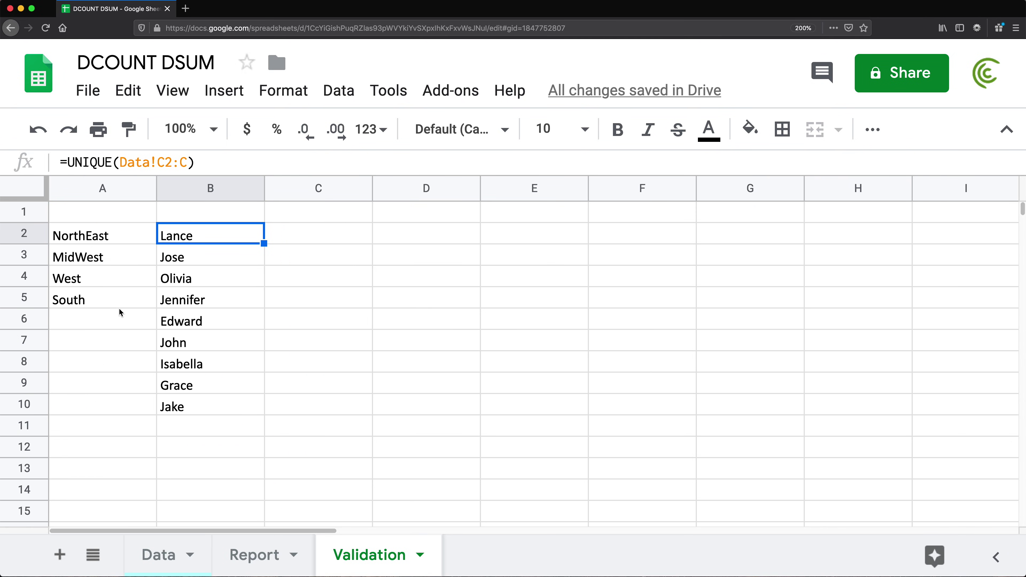
- Wrap the UNIQUE formula in cell B2 in a SORT function to order the sales reps alphabetically
double_click(215, 235)
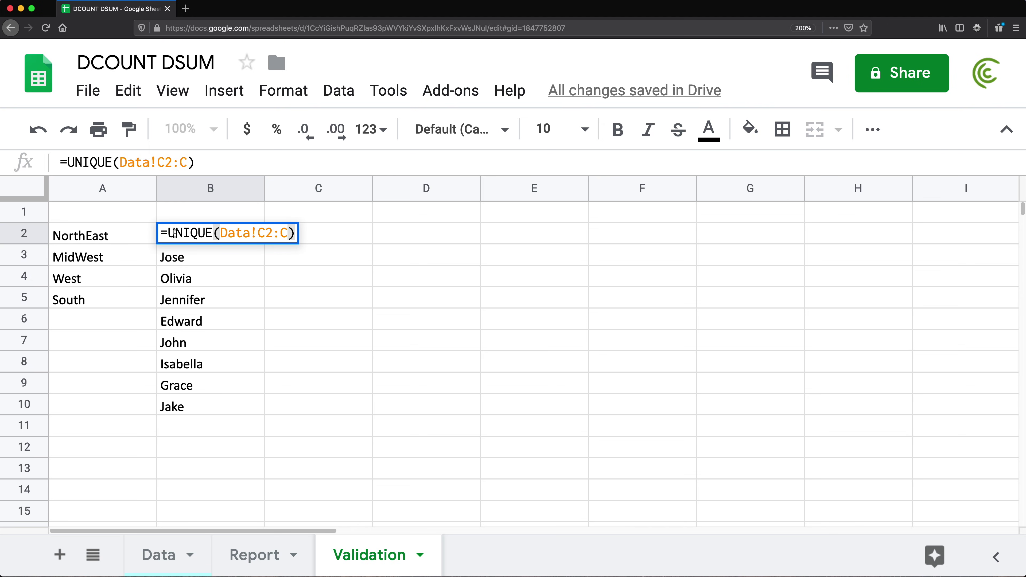
text(SORT)
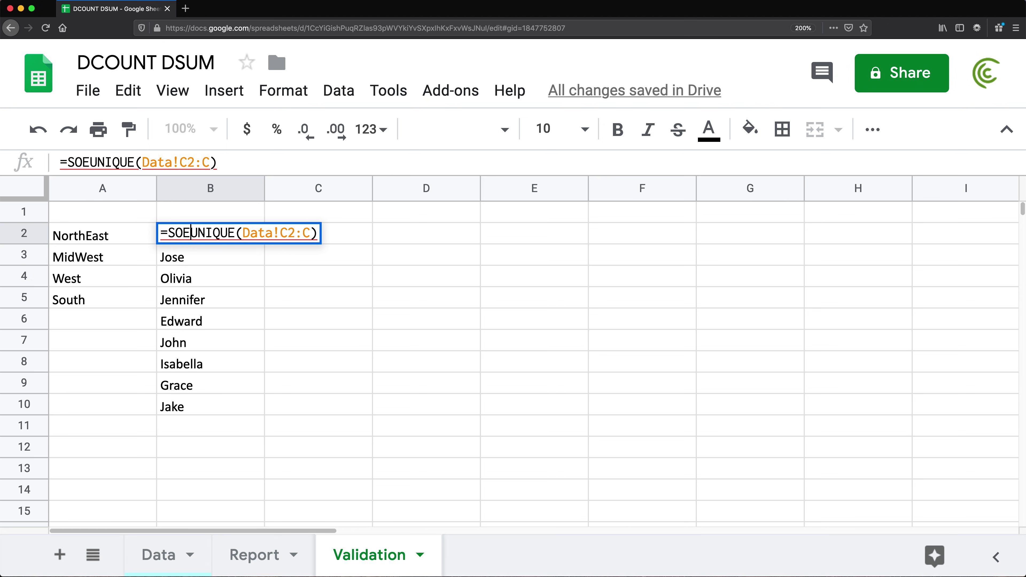
text(()
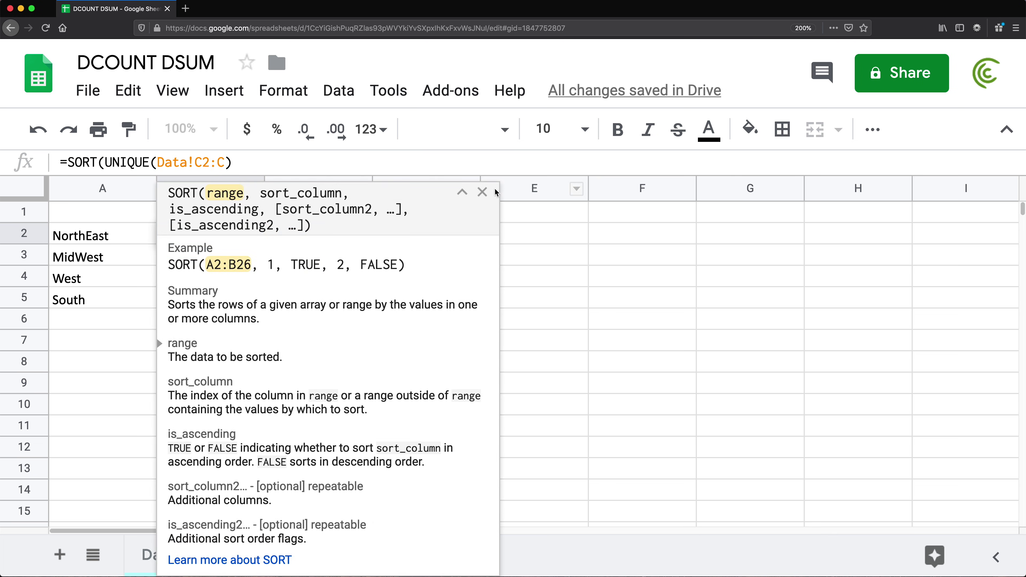
click(482, 192)
click(330, 233)
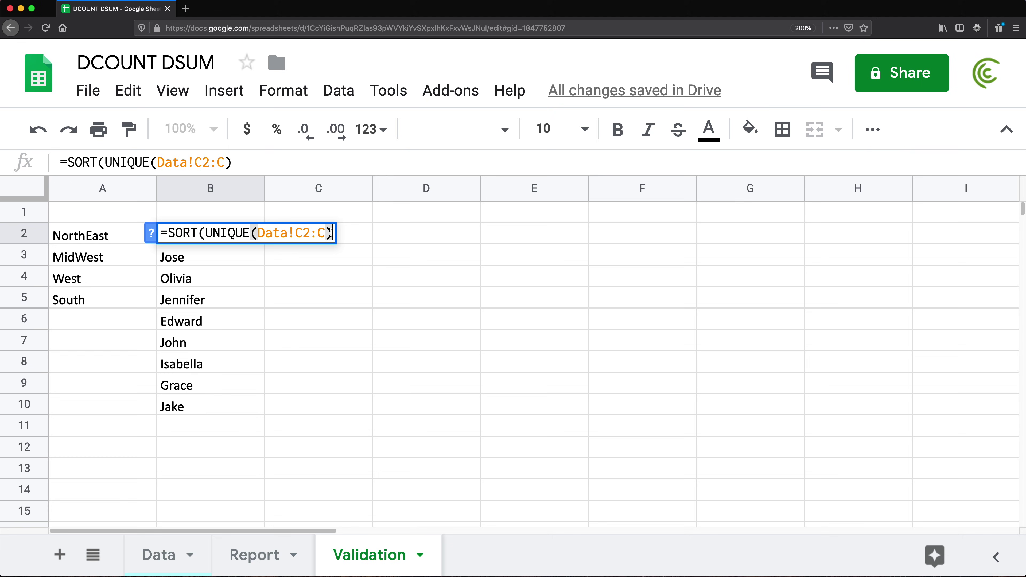
key(Return)
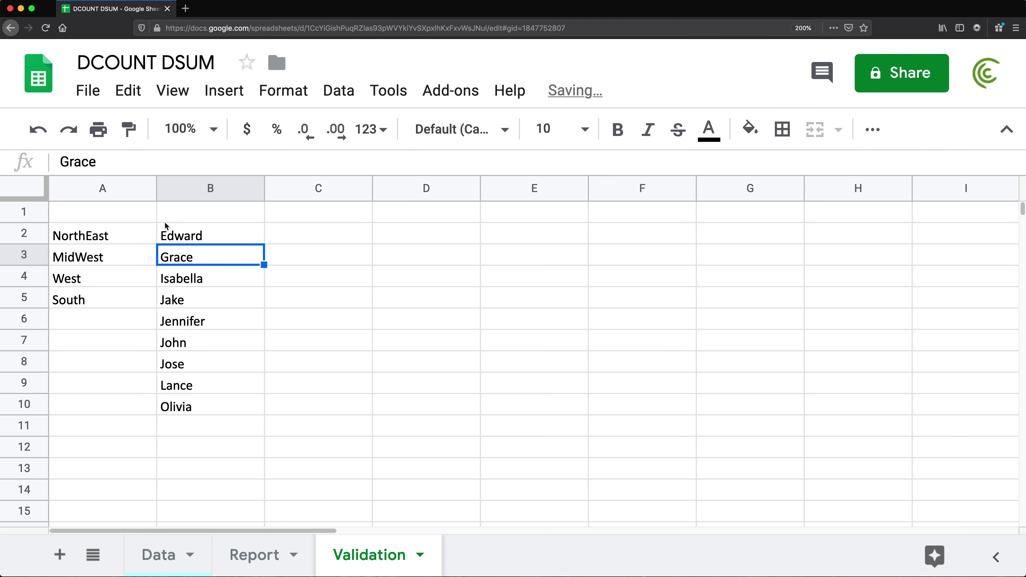
- Wrap the UNIQUE formula in cell A2 in a SORT function to order the regions alphabetically
click(94, 240)
double_click(80, 233)
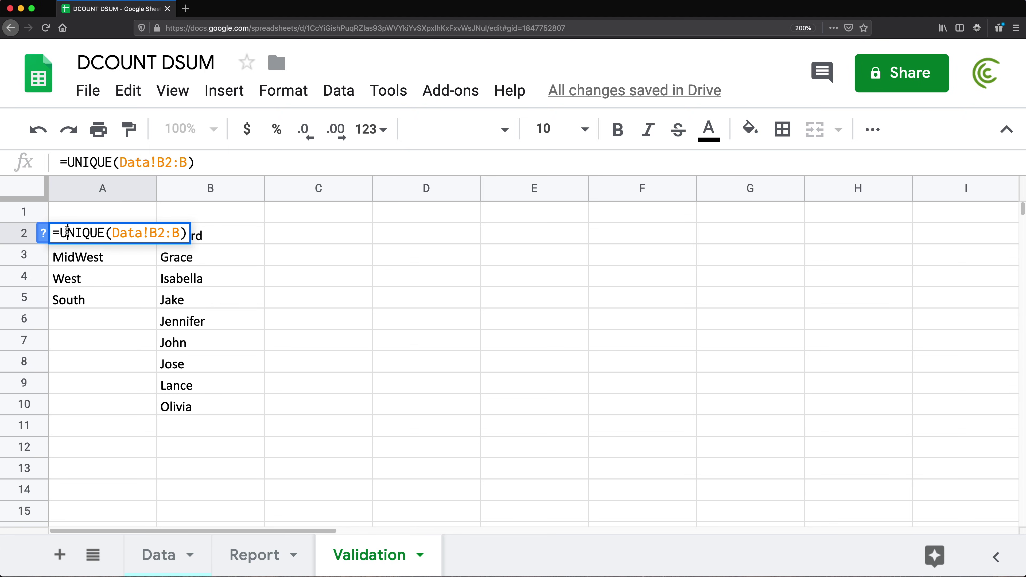
text(SORT()
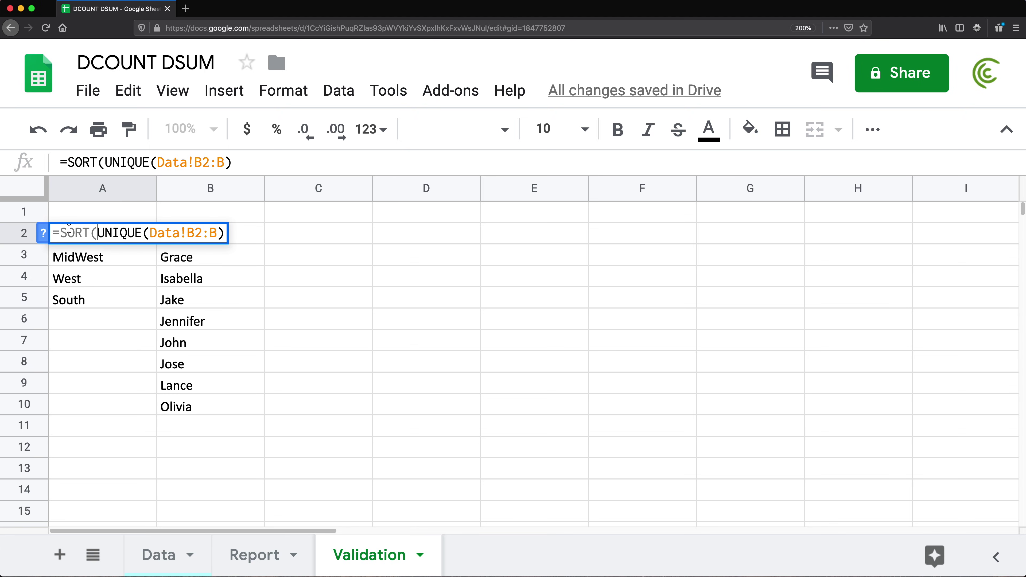
click(222, 233)
key(Return)
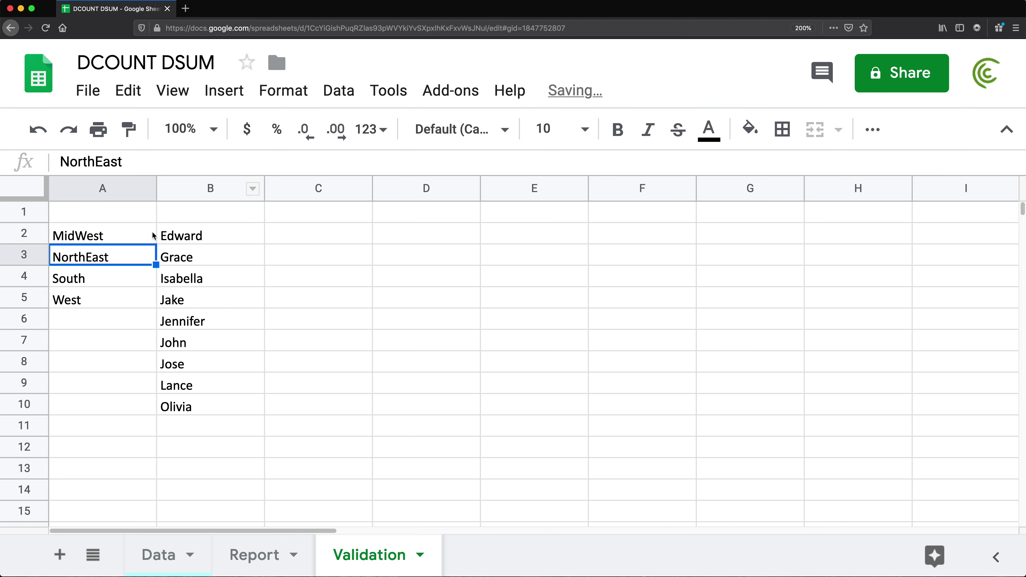
- Enter the headers All Regions in cell A1 and All Reps in cell B1 of the Validation sheet
drag(98, 219, 161, 213)
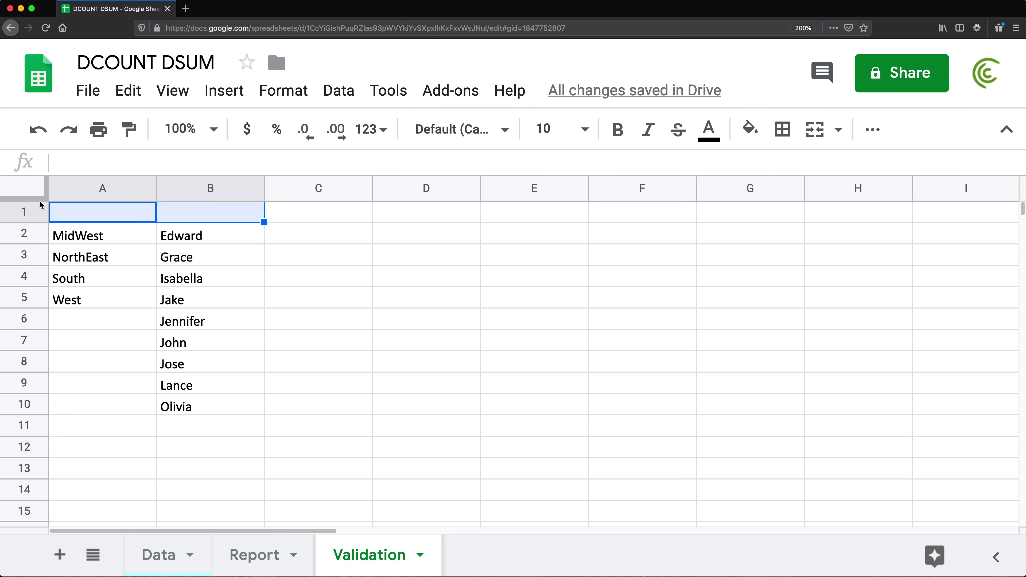
click(116, 217)
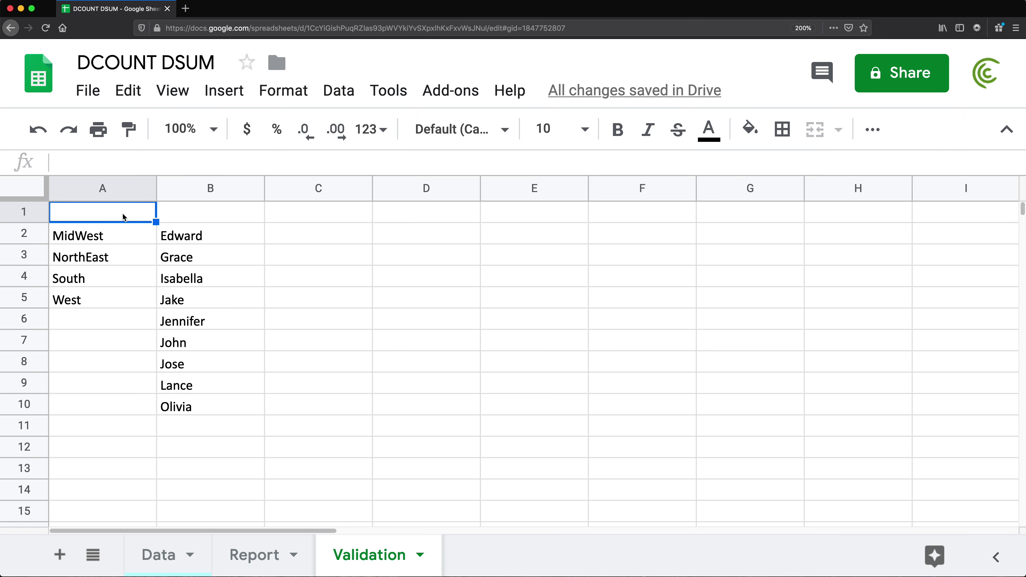
text(All Regions)
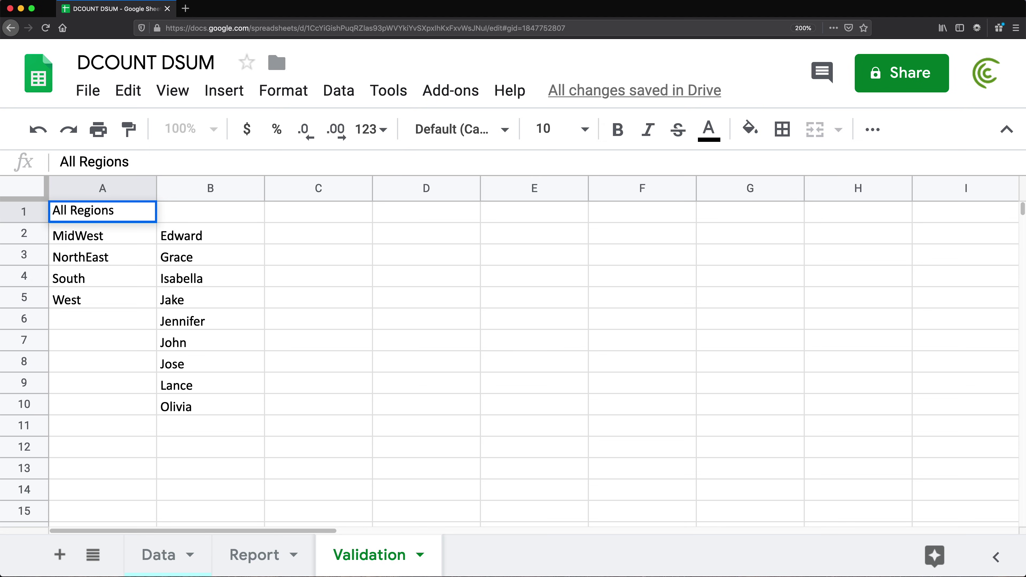
key(Return)
key(Up)
key(Right)
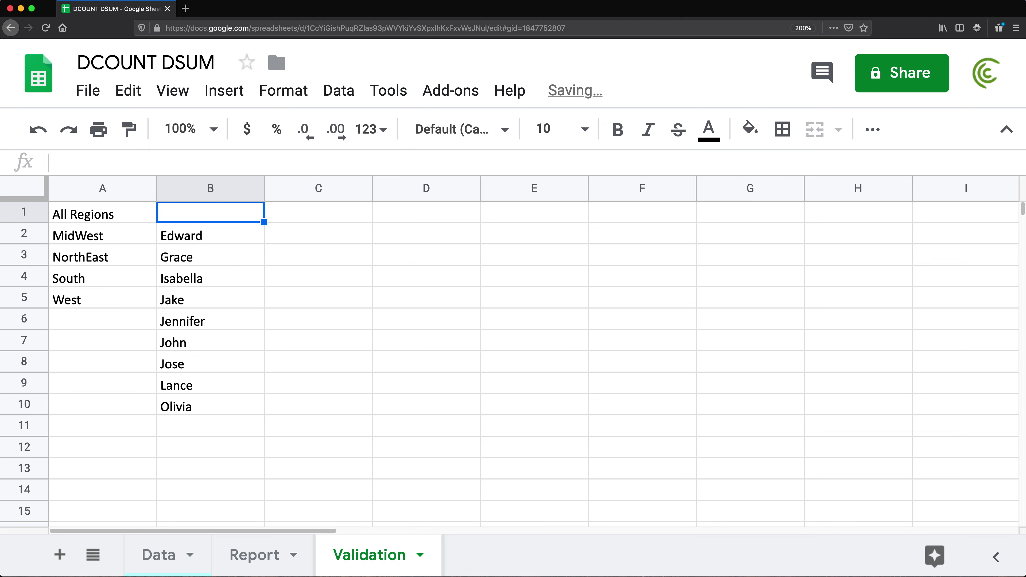
text(All R)
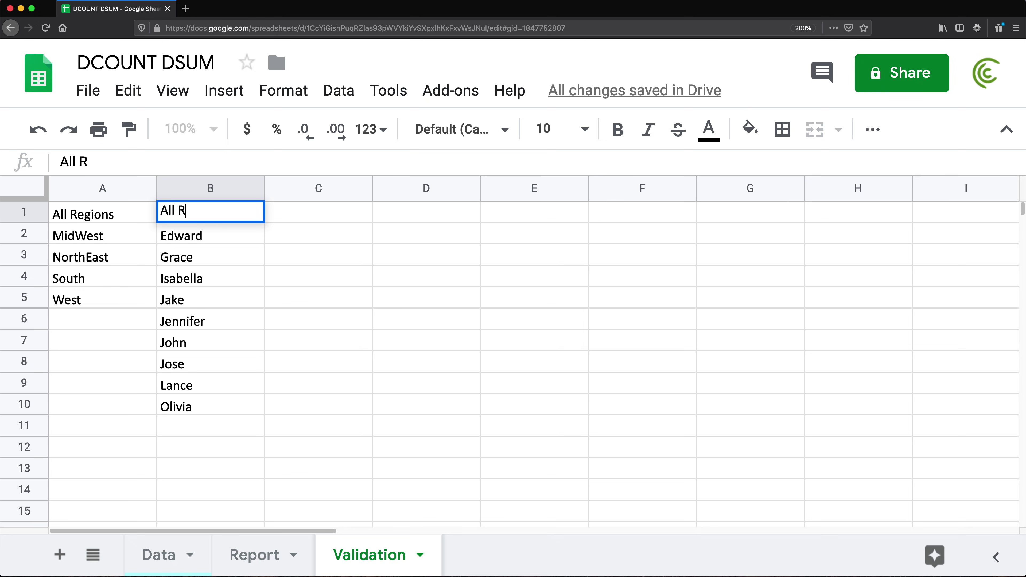
text(eps)
key(Return)
- Make the two header cells A1:B1 of the Validation sheet bold
click(164, 213)
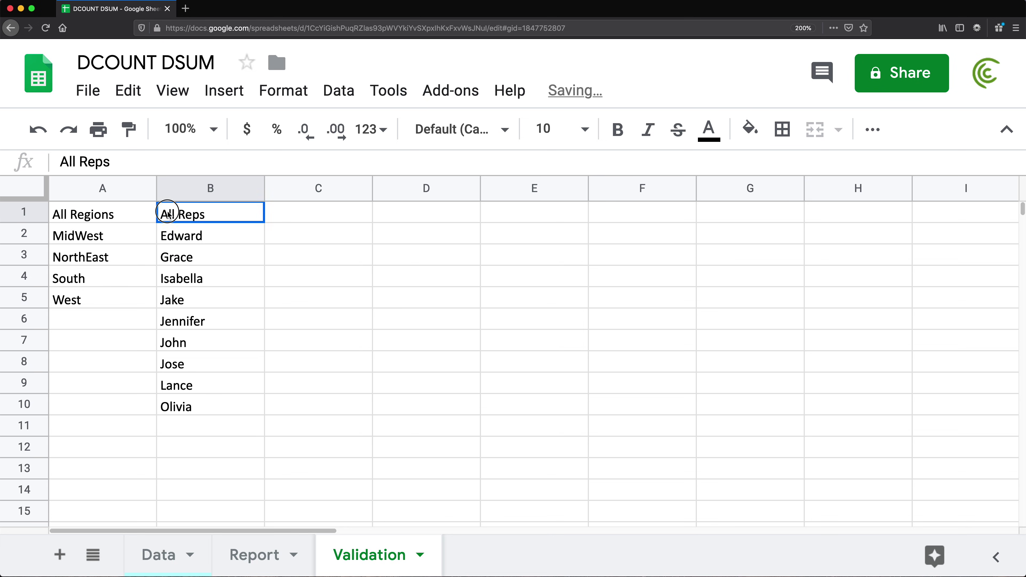
key(shift+Left)
key(super+b)
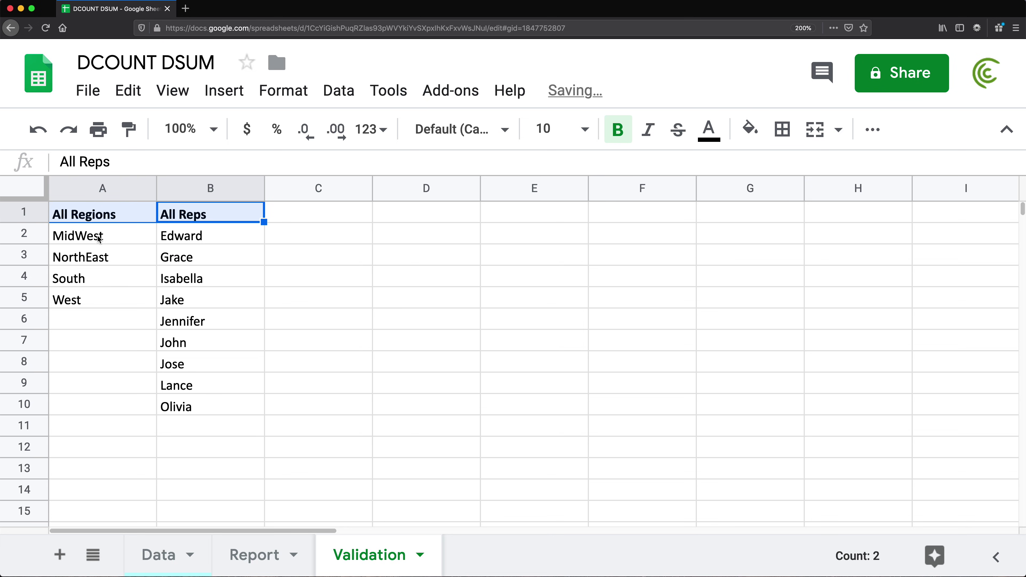
- Examine the region and rep lists together with their headers as sources for dropdowns
click(117, 234)
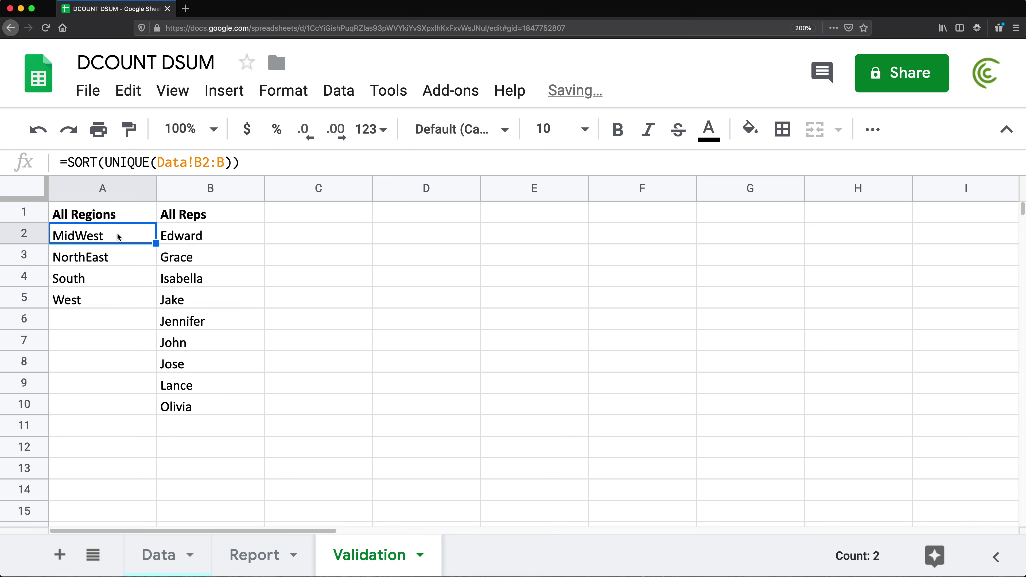
click(114, 217)
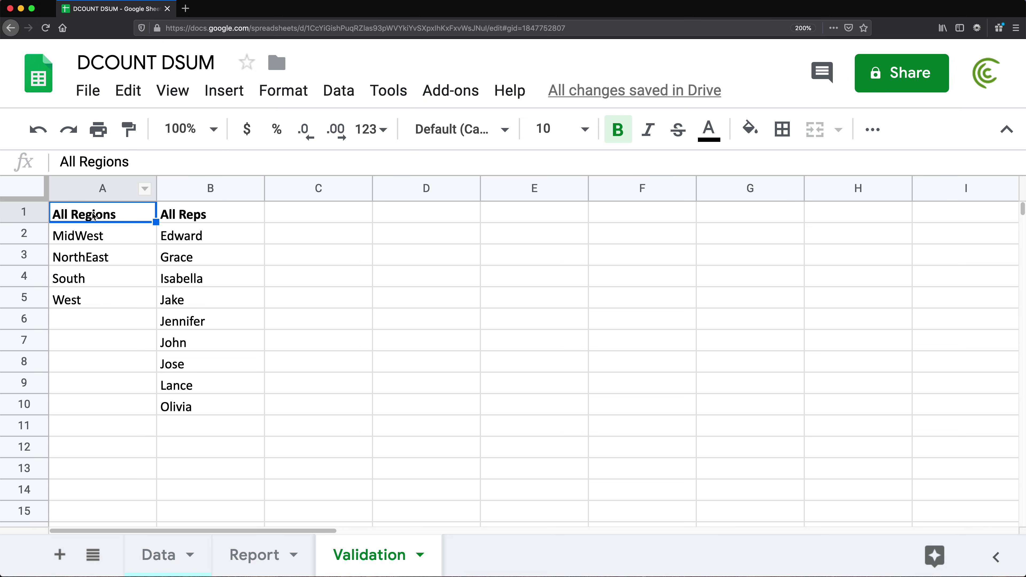
key(shift+Down)
key(shift+Down)
key(shift+Down)
key(shift+Down)
key(shift+Down)
drag(190, 215, 206, 408)
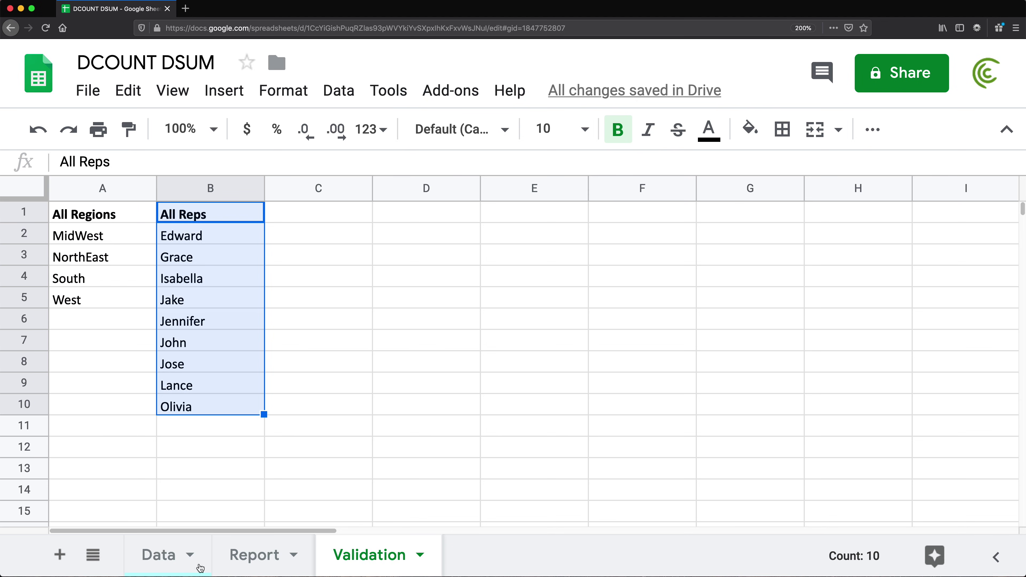
- On the Report sheet, enter the headers Region in cell A1 and Rep in cell B1
click(244, 563)
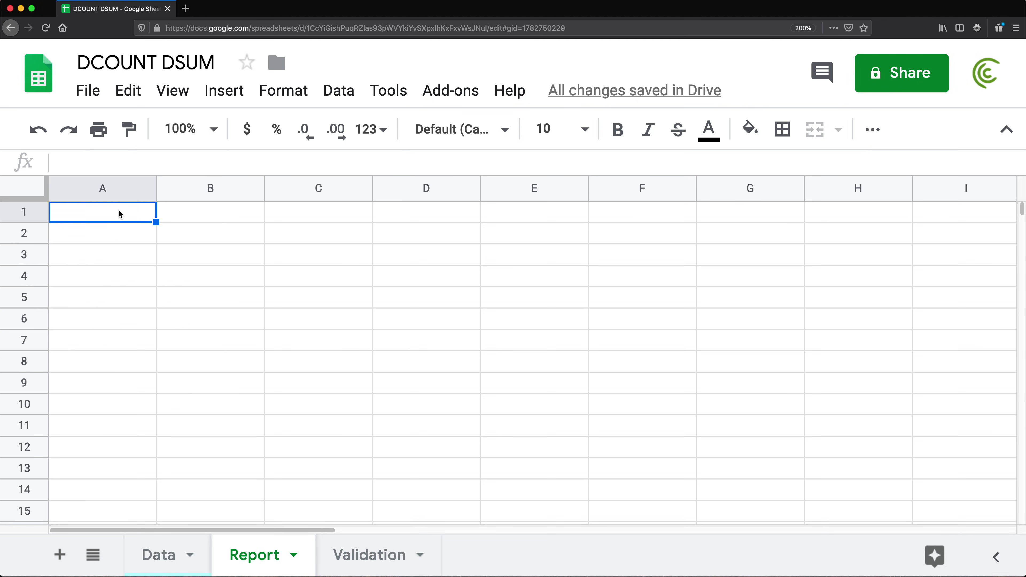
text(Region)
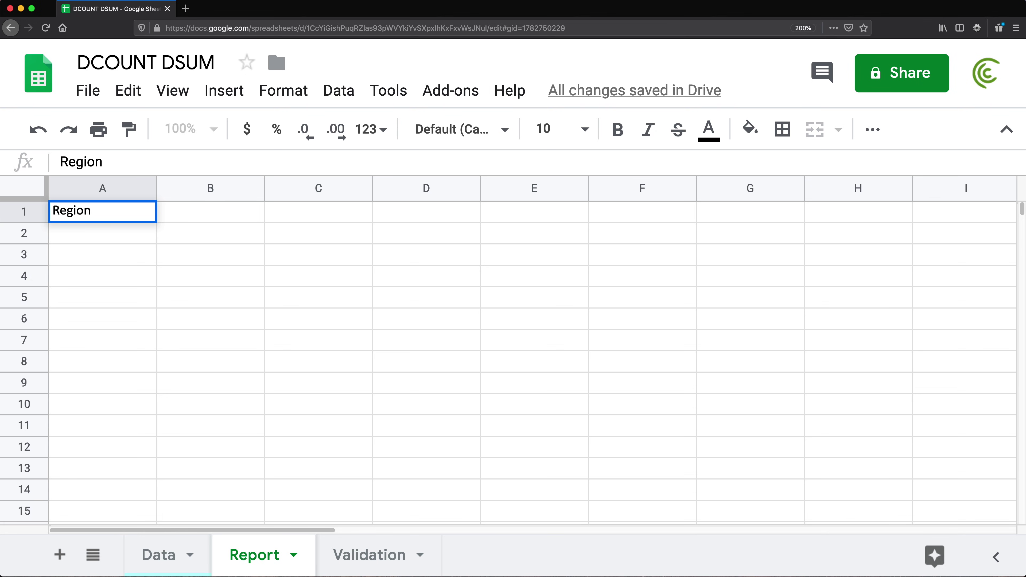
key(Tab)
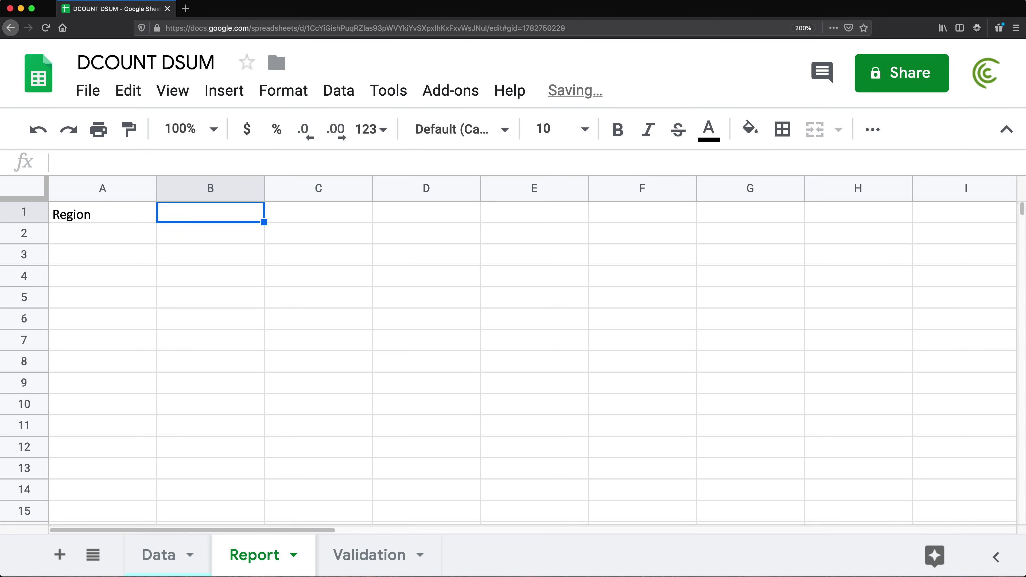
text(Rep)
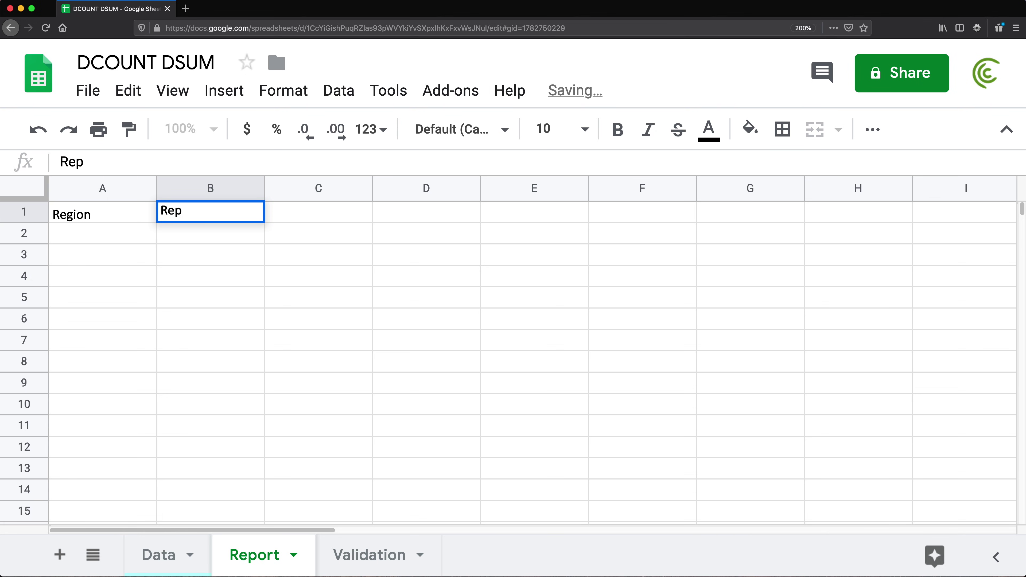
key(Return)
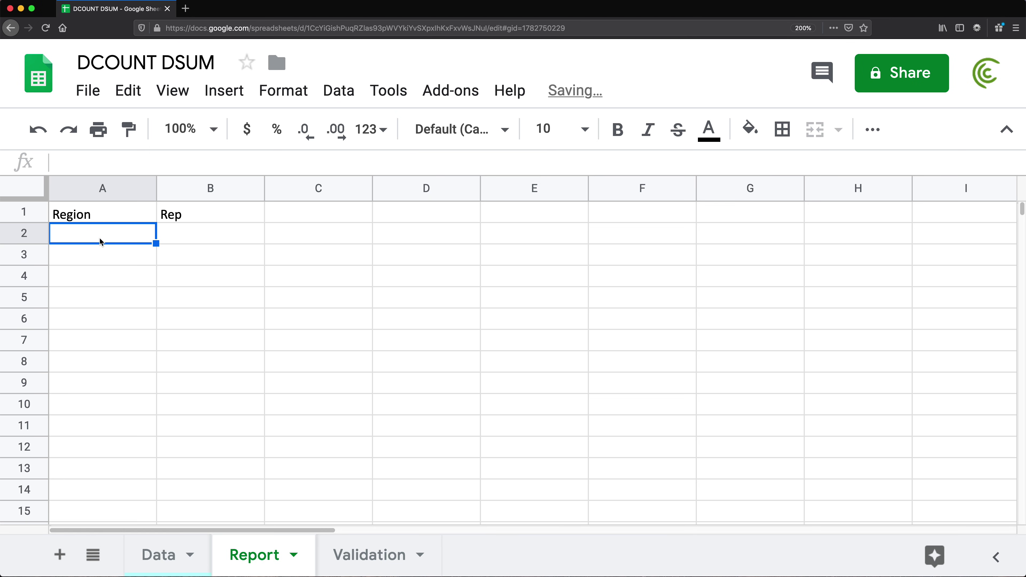
- Set up data validation for cell A2 of the Report sheet as a list from the range Validation!A:A
click(347, 99)
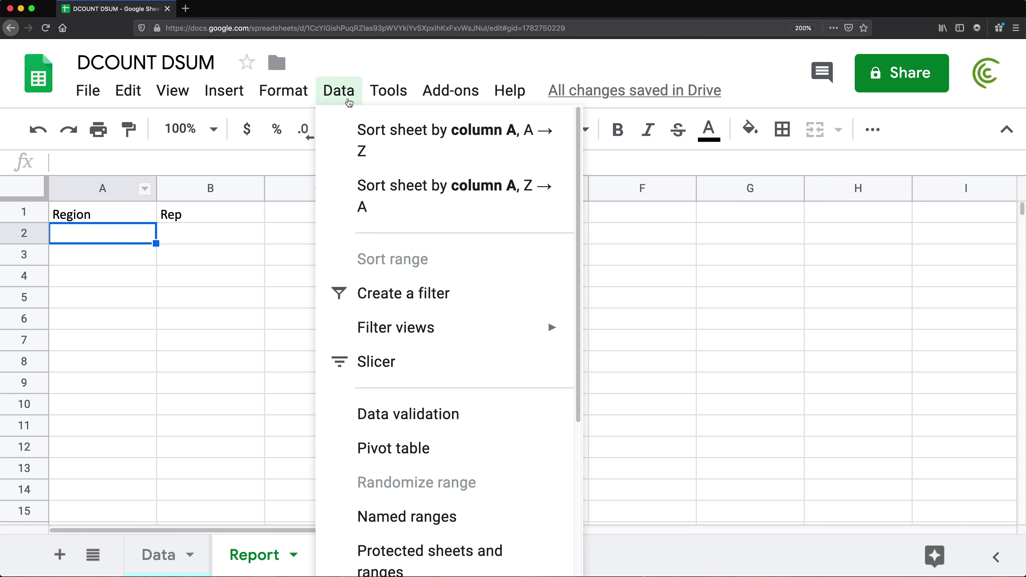
click(440, 415)
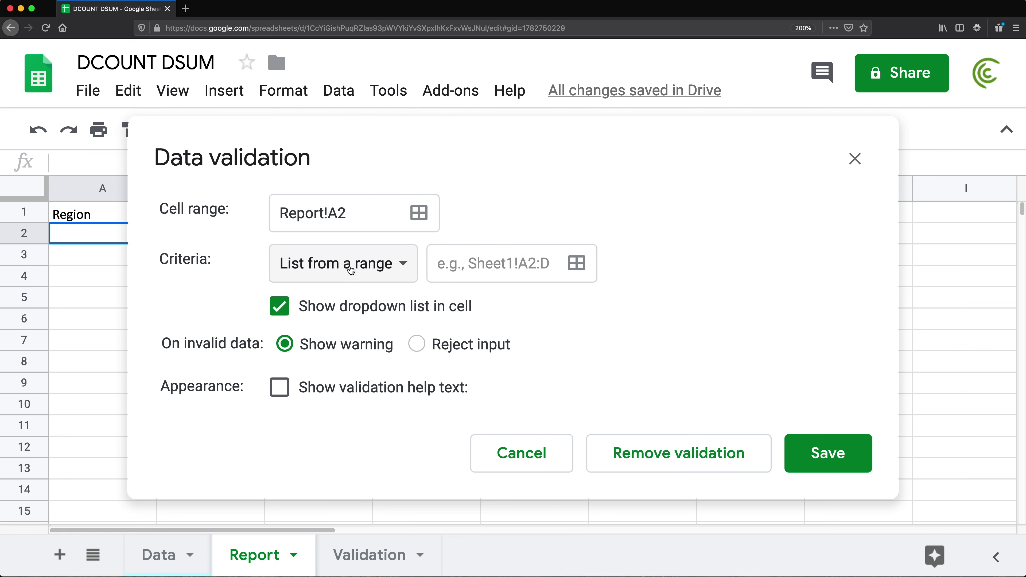
click(465, 270)
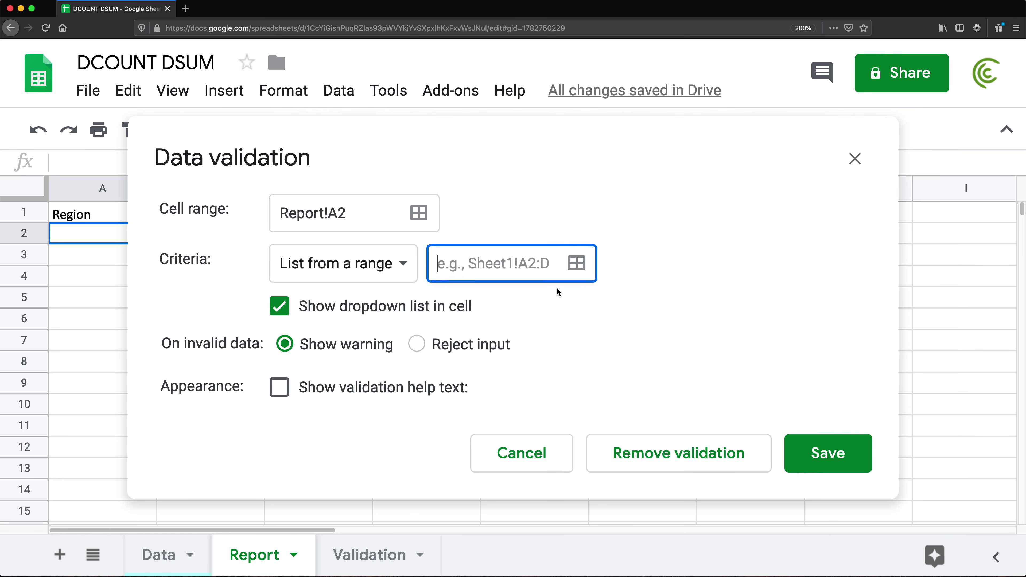
click(577, 268)
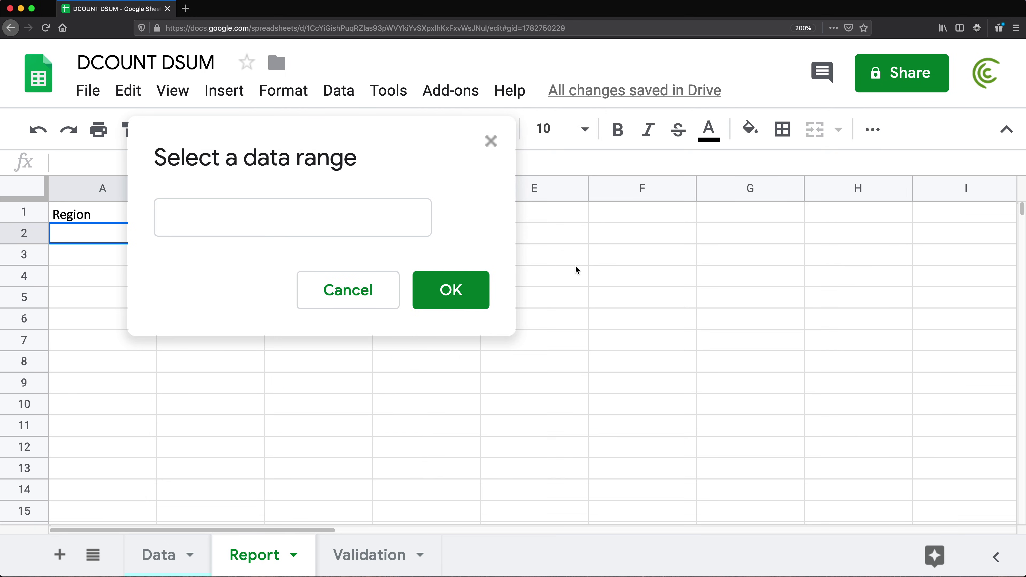
click(206, 207)
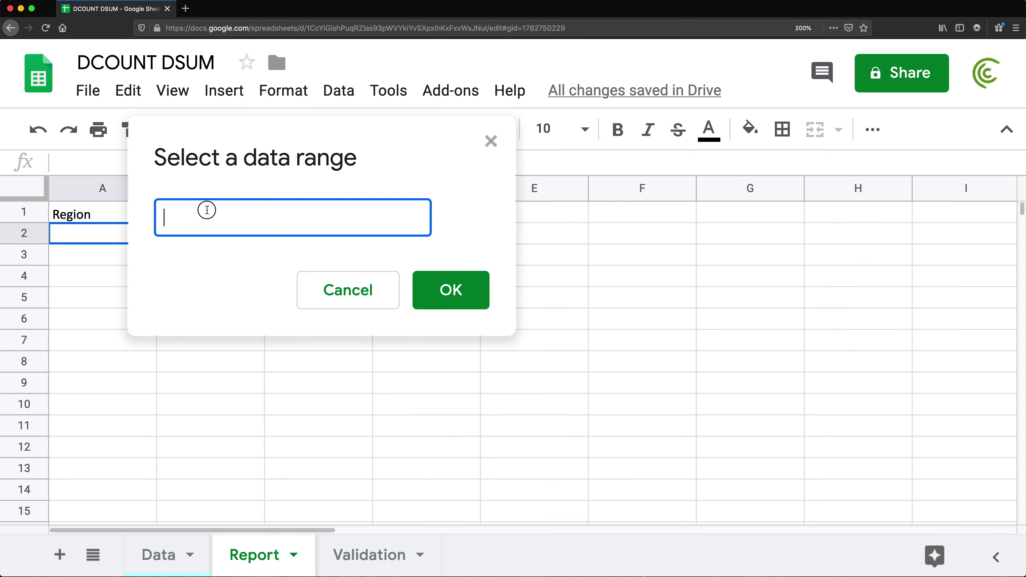
click(387, 555)
drag(252, 146, 487, 186)
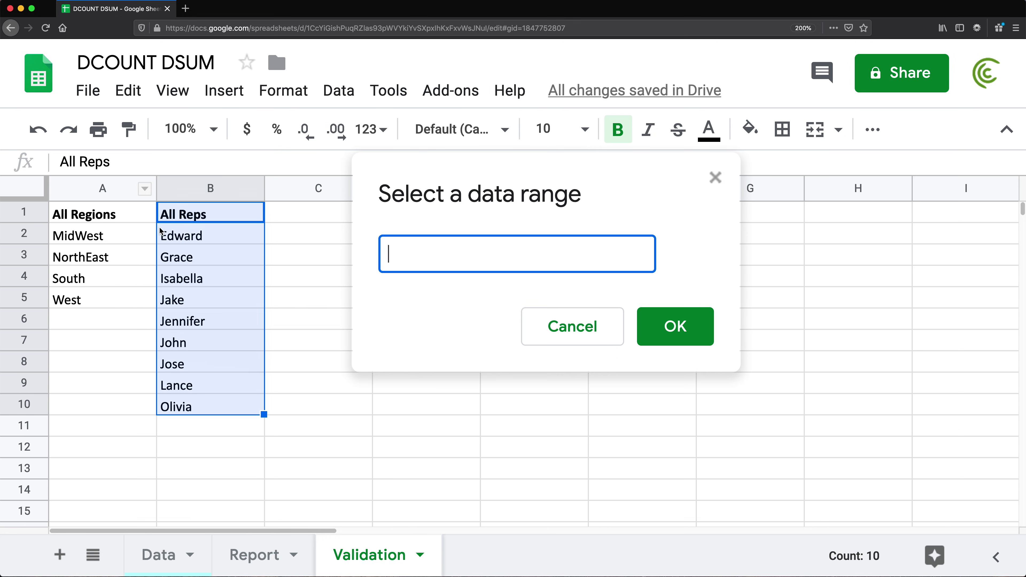
click(102, 221)
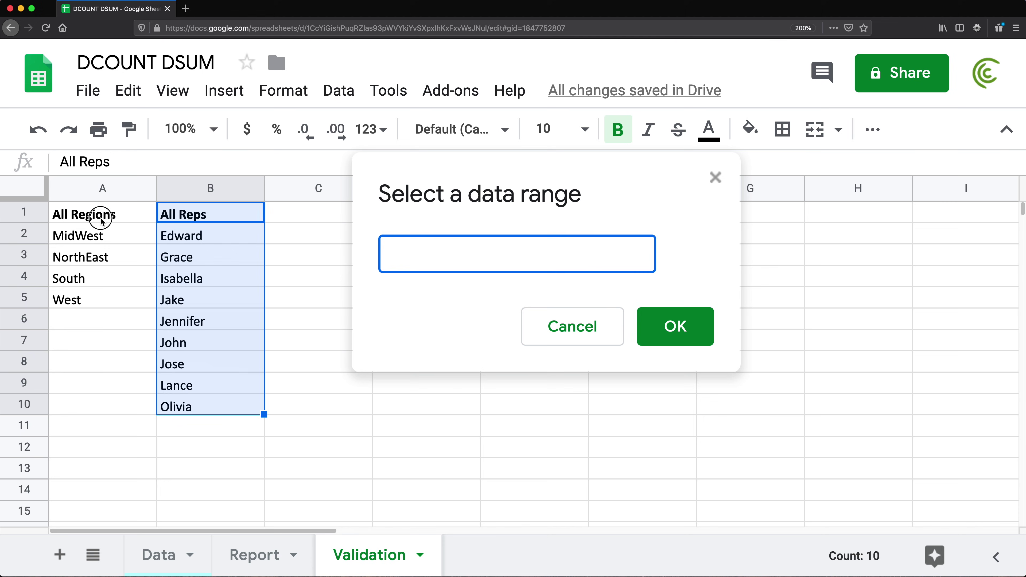
click(98, 190)
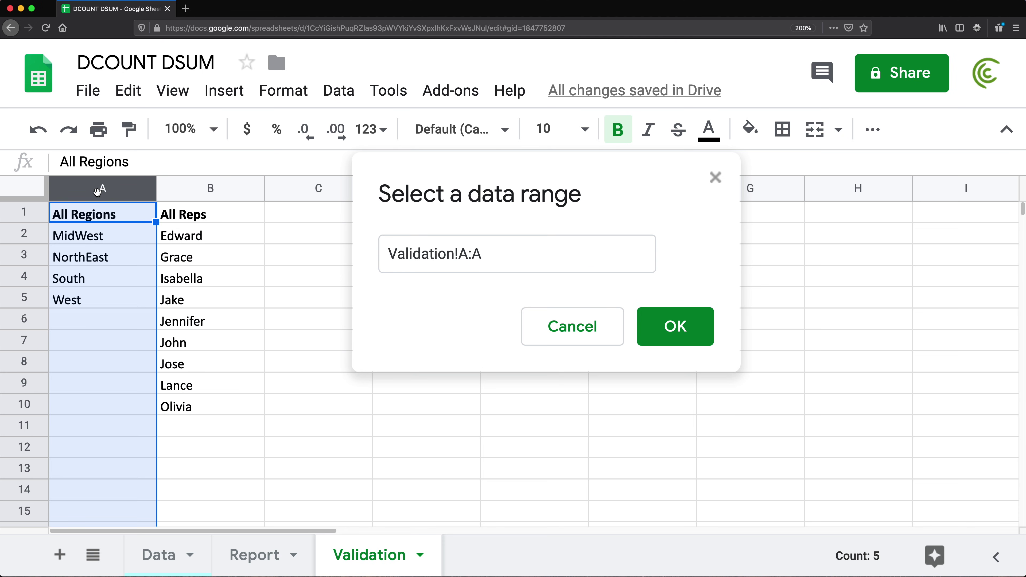
click(680, 338)
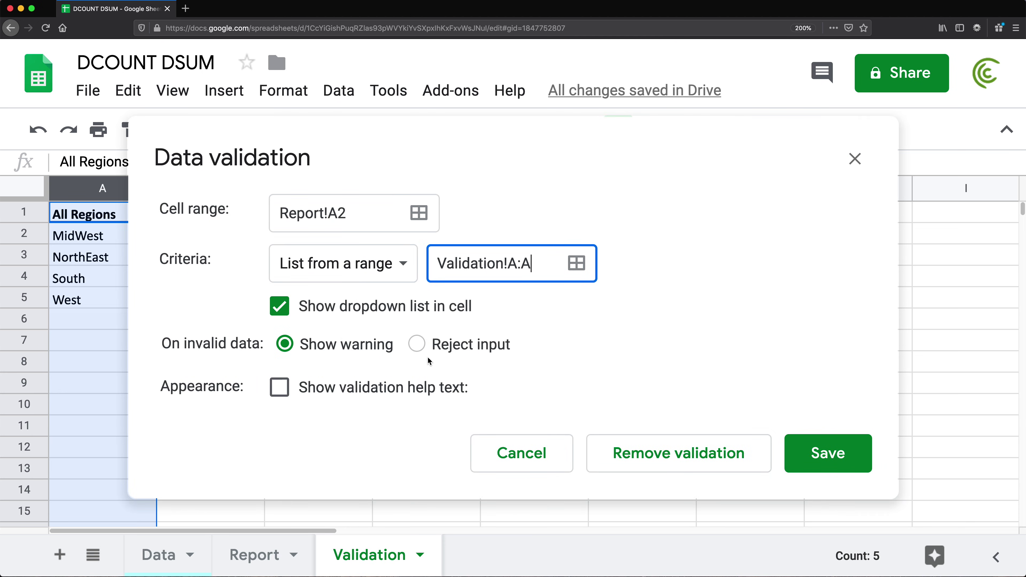
- Set the validation rule to reject invalid input, save it, and check the dropdown in cell A2 of the Report sheet
click(418, 344)
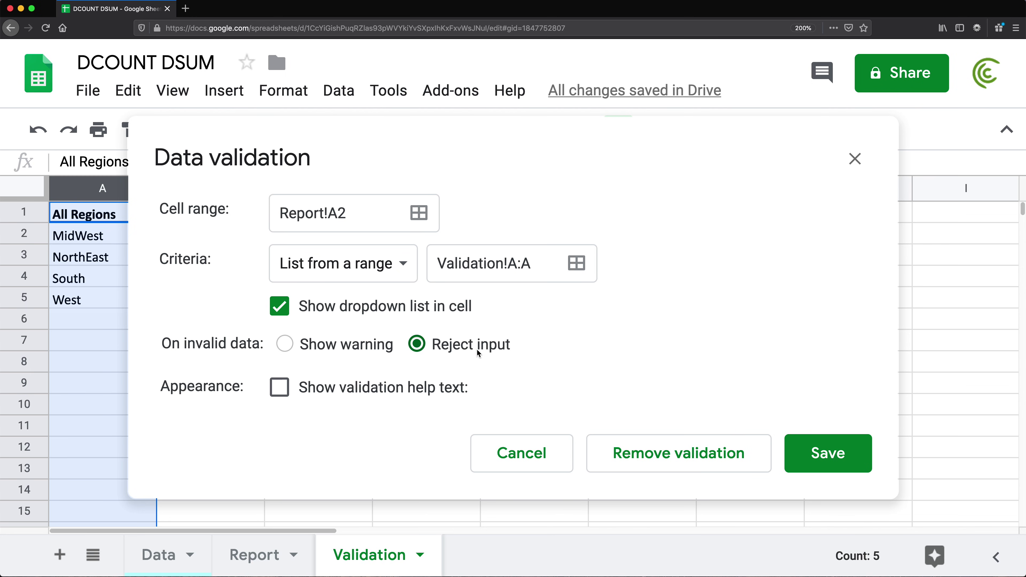
click(819, 459)
click(255, 554)
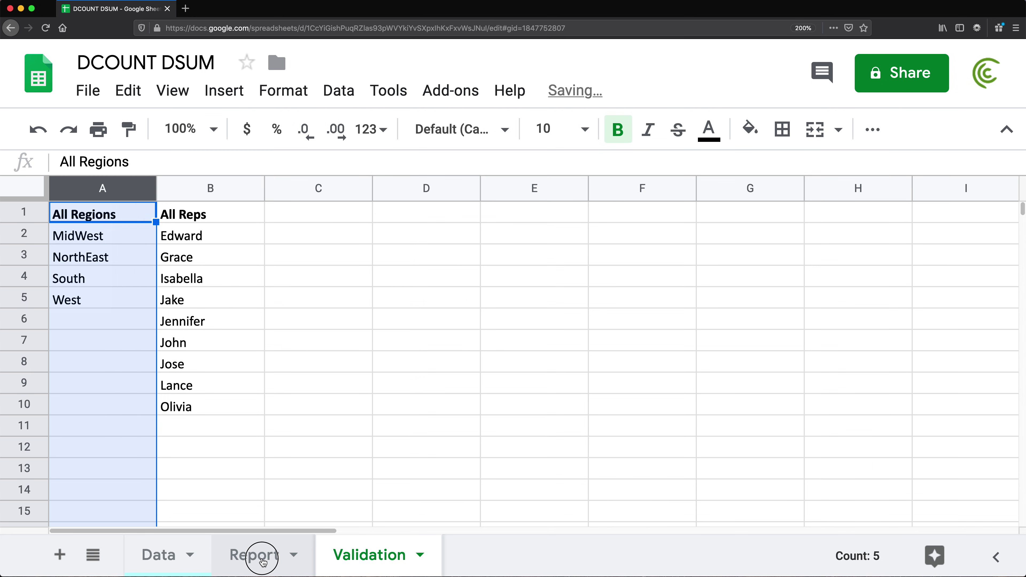
click(148, 232)
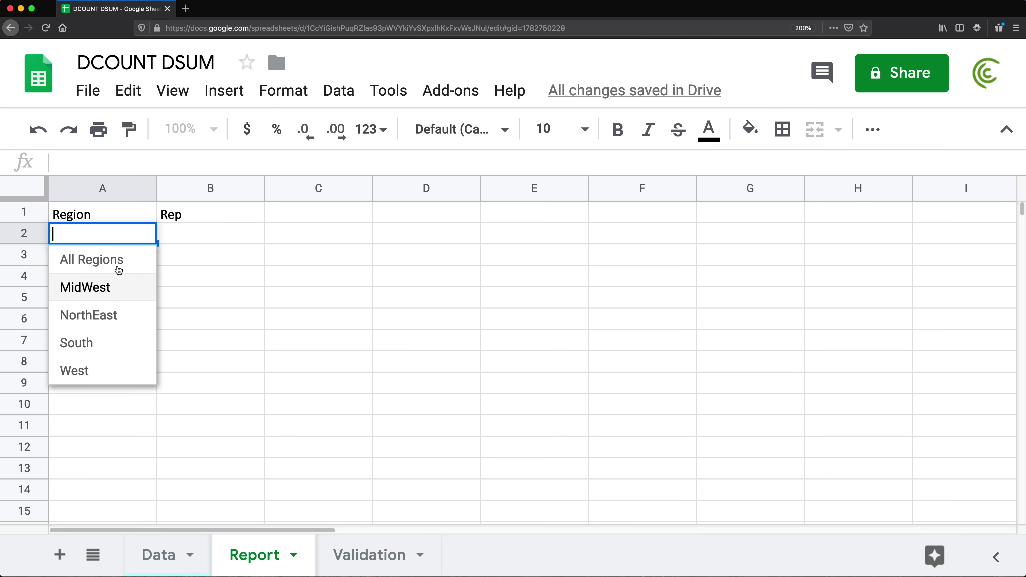
- Set up data validation for cell B2 of the Report sheet as a list from Validation!B:B that rejects invalid input
click(221, 235)
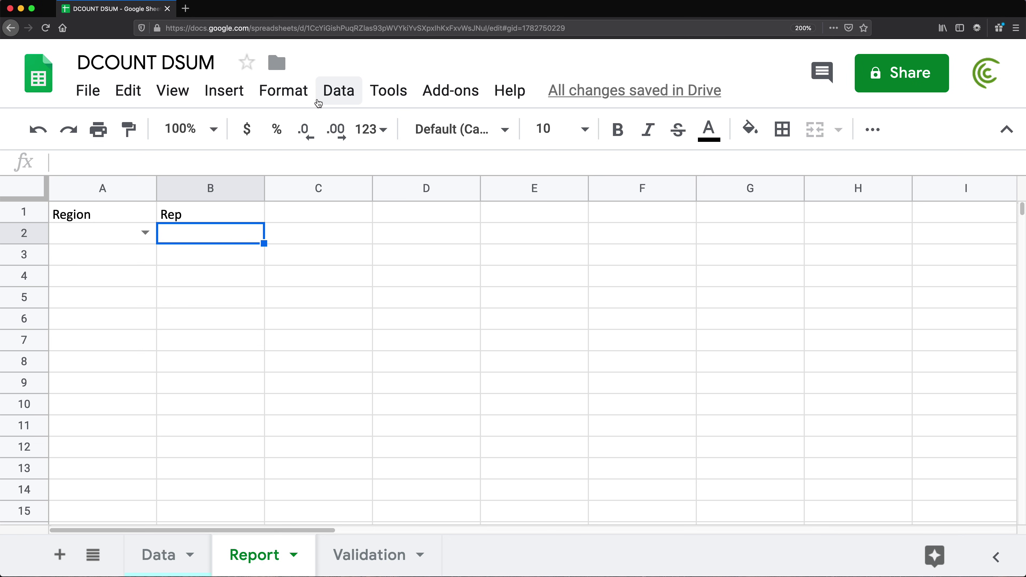
click(328, 95)
click(424, 412)
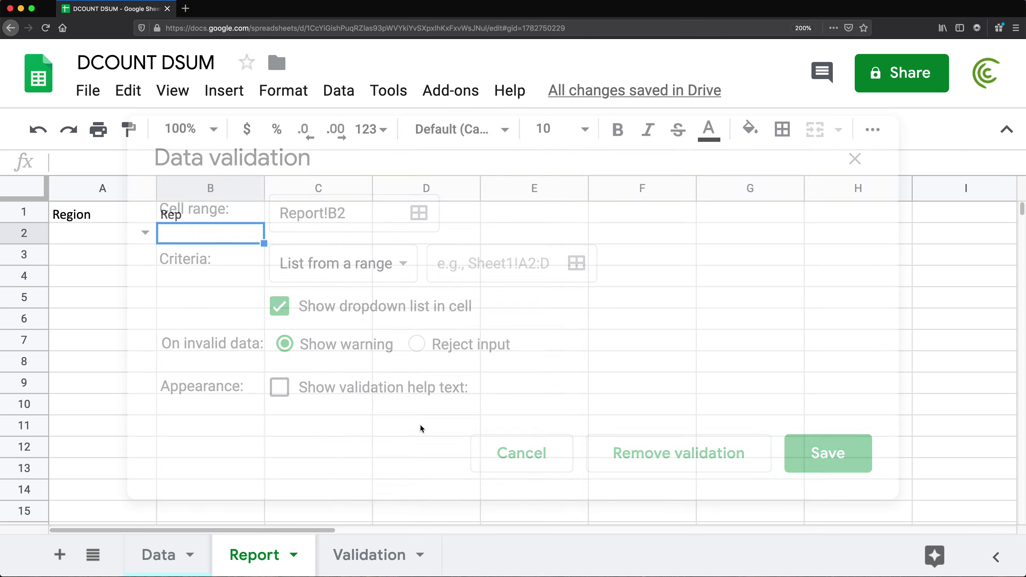
click(524, 267)
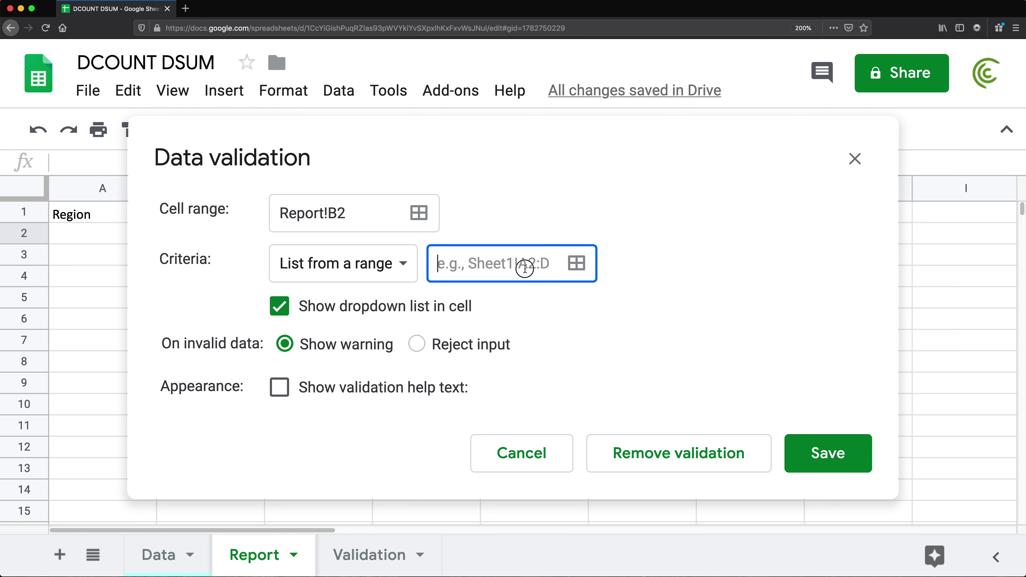
click(577, 264)
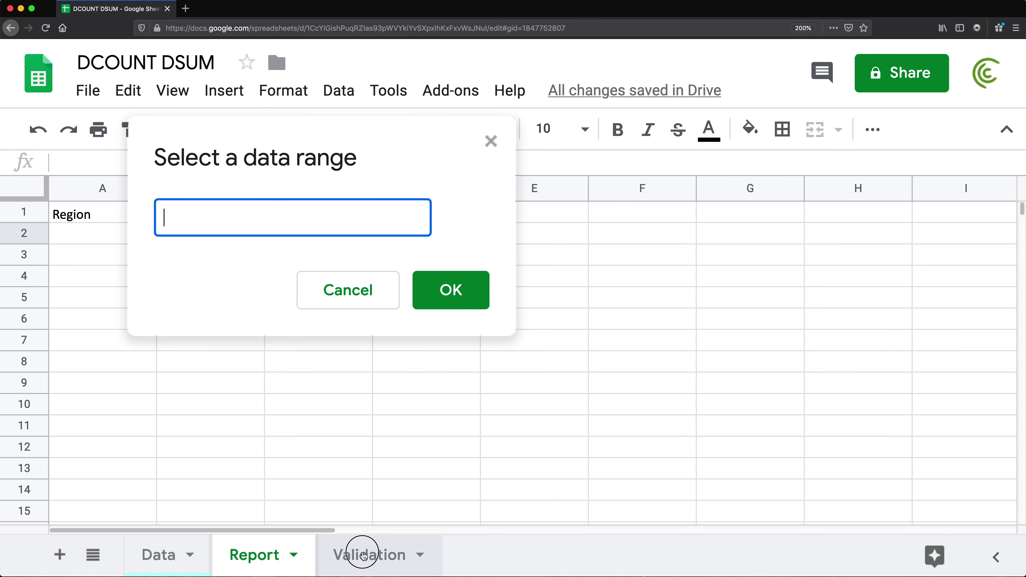
click(352, 558)
drag(225, 142, 410, 180)
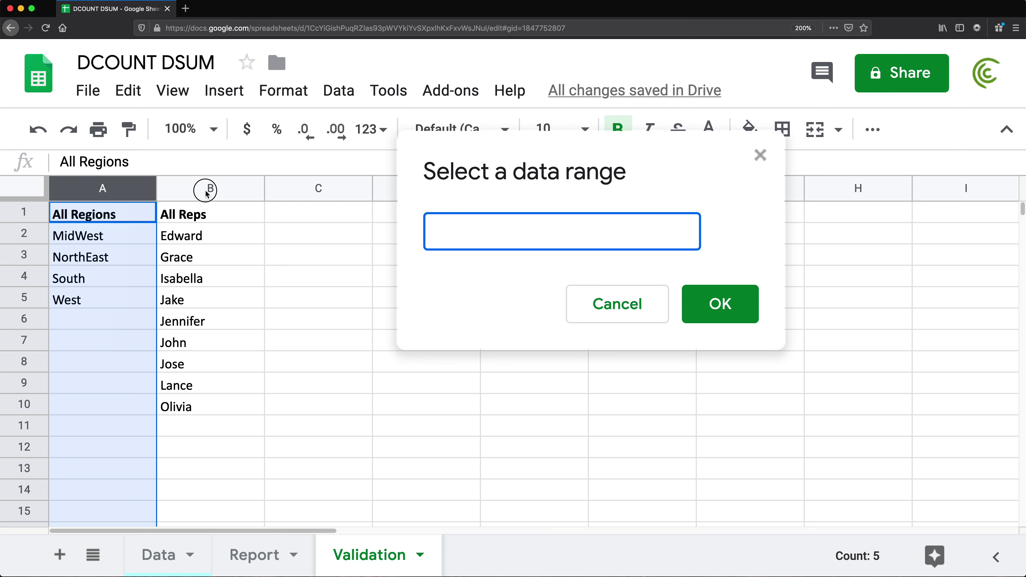
click(210, 188)
click(727, 308)
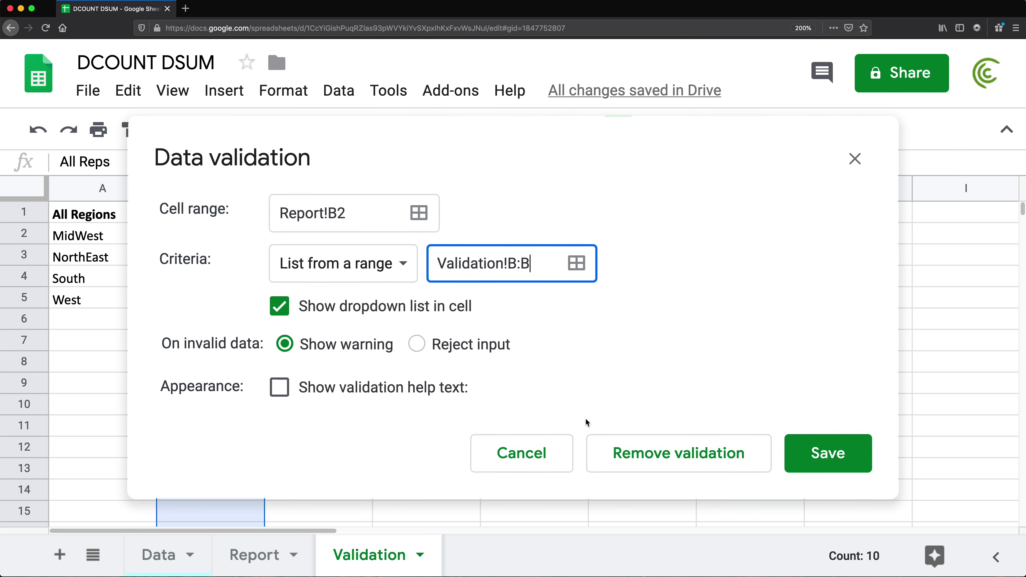
click(451, 344)
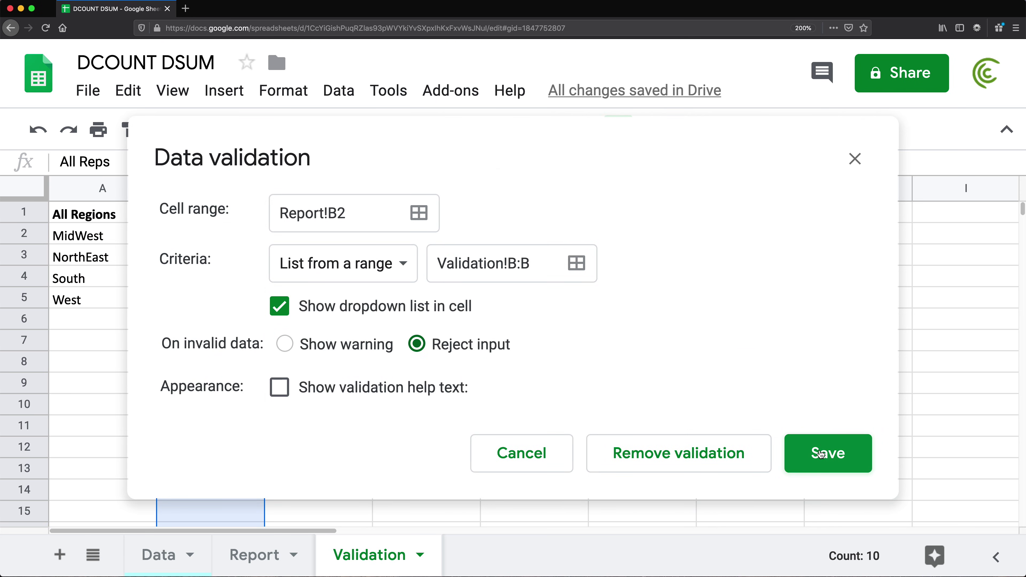
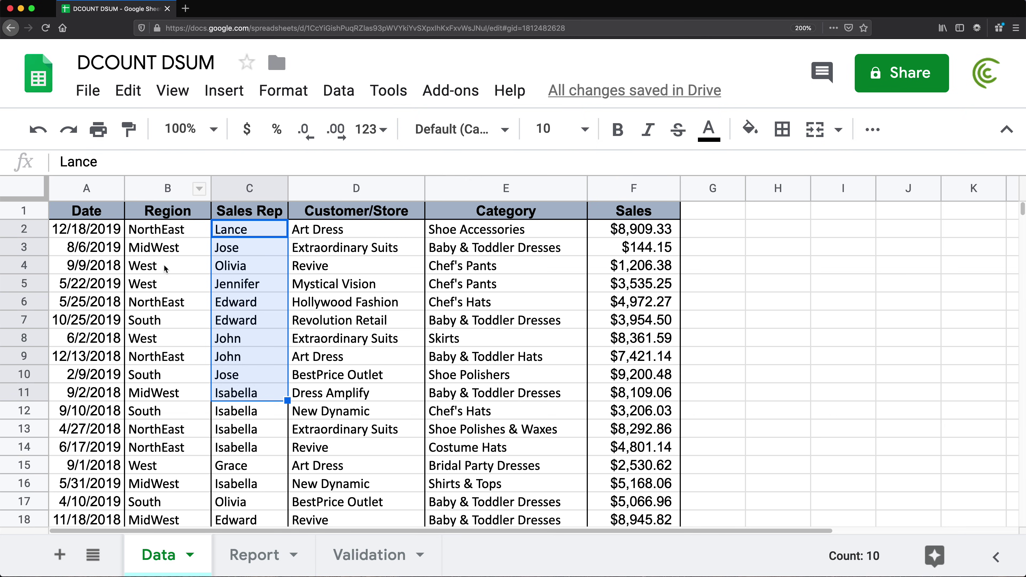
- Review the Region and Sales Rep entries on the Data sheet, and begin a QUERY formula in Report cell A5 with the range Data!A1:F
click(166, 250)
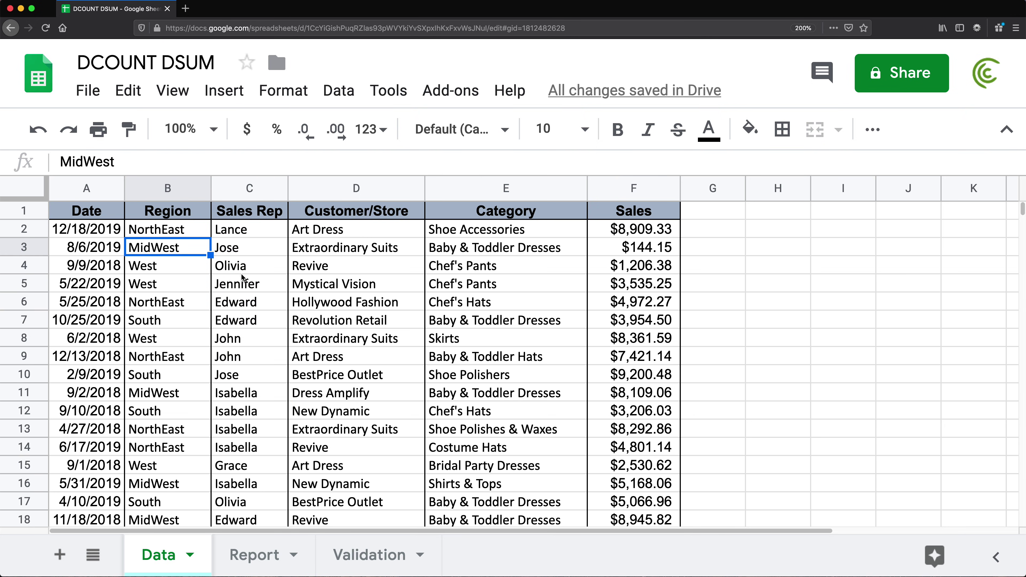
click(243, 251)
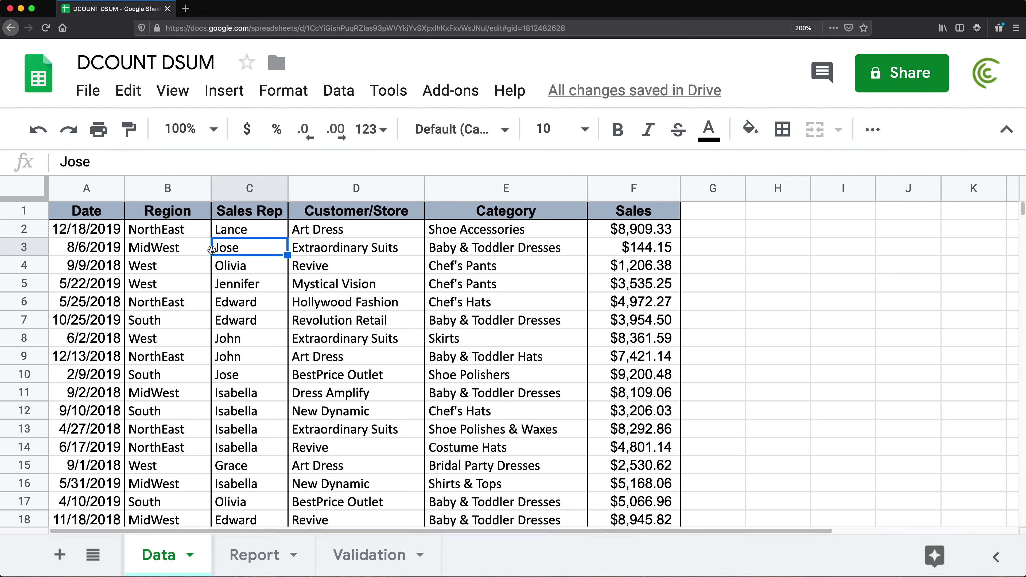
click(268, 553)
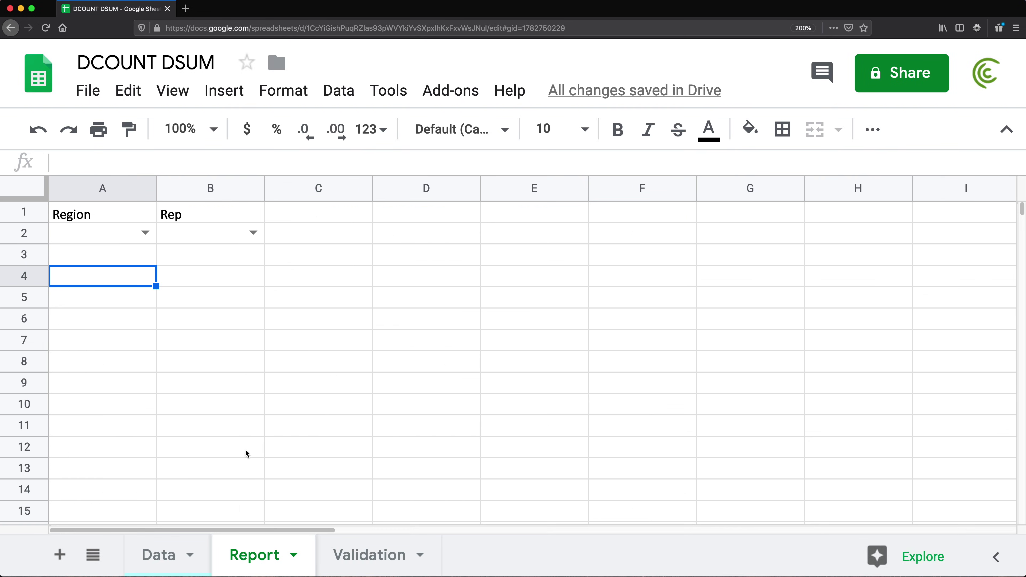
click(142, 297)
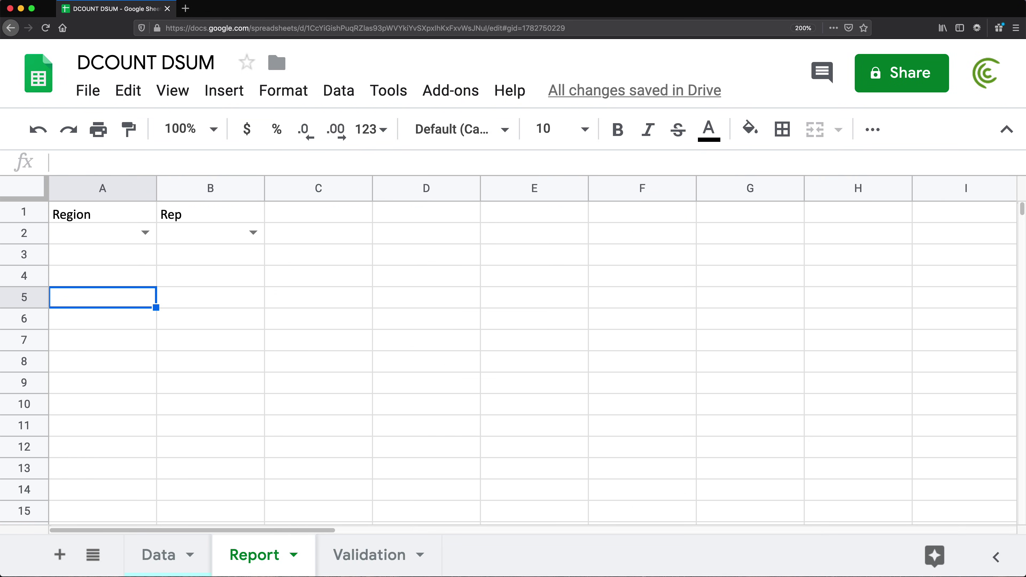
text(=QUERY()
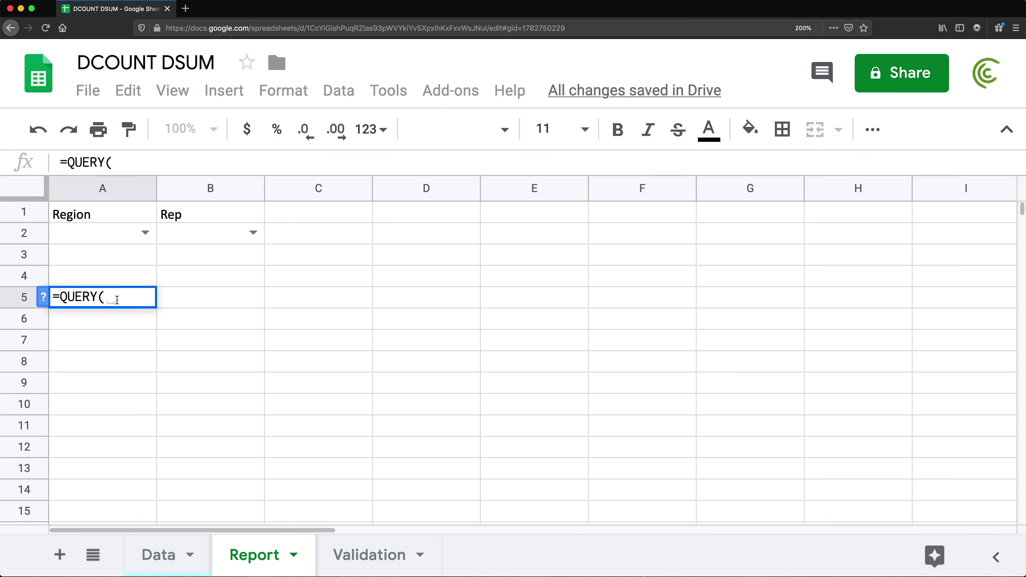
click(161, 558)
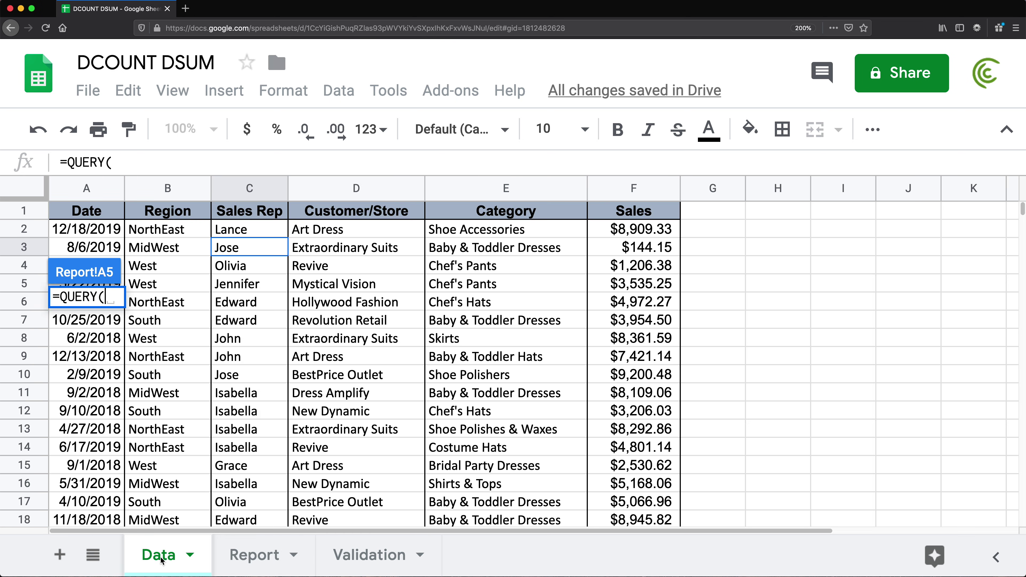
click(122, 210)
mouse_move(123, 211)
mouse_down()
mouse_move(525, 229)
mouse_move(635, 248)
mouse_move(643, 393)
mouse_up()
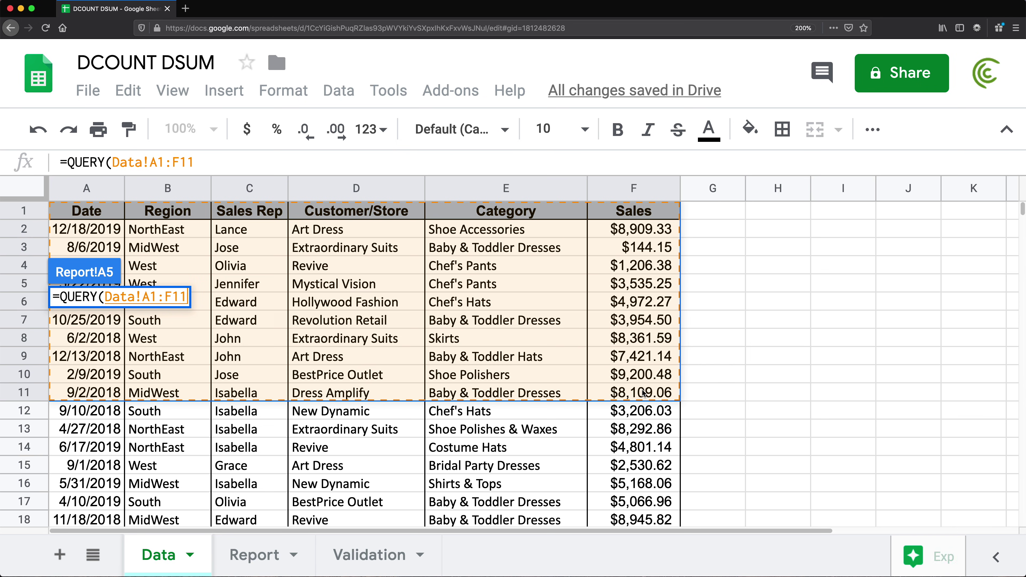
key(BackSpace)
key(BackSpace)
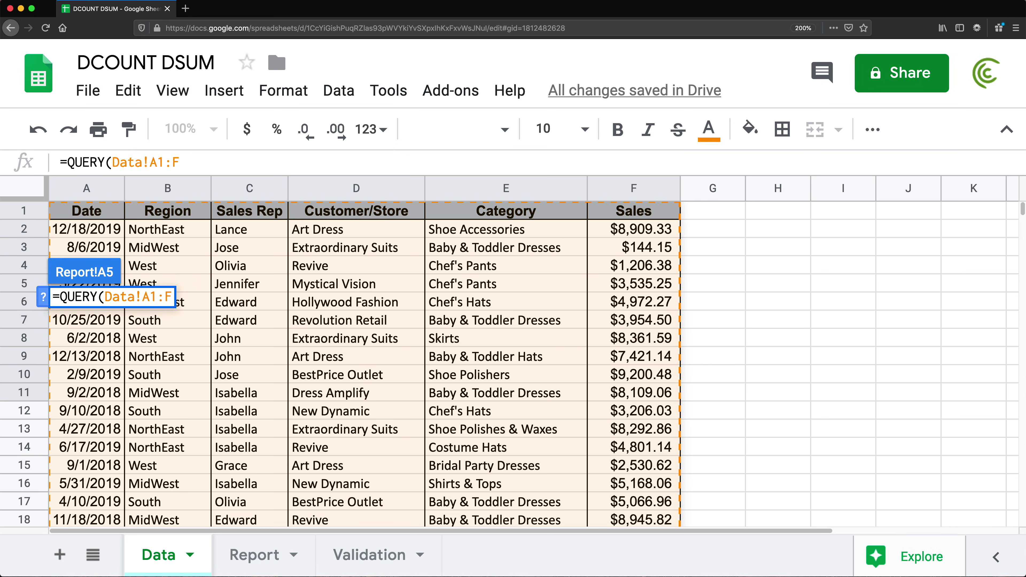
text(,)
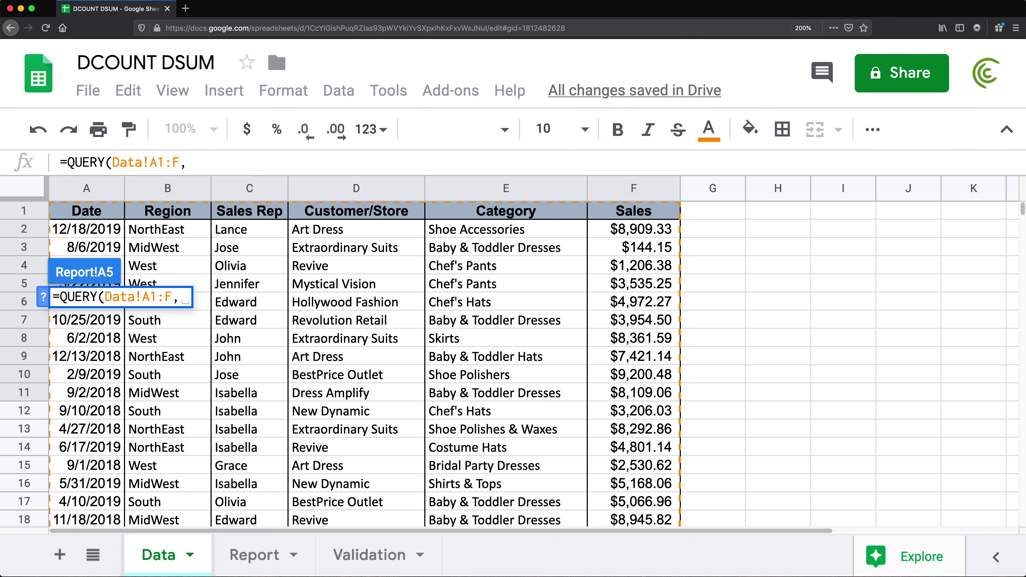
- Begin the query string as "SELECT * WHERE B = 'MidWest' AND, with the region in single quotes
text("SELECT)
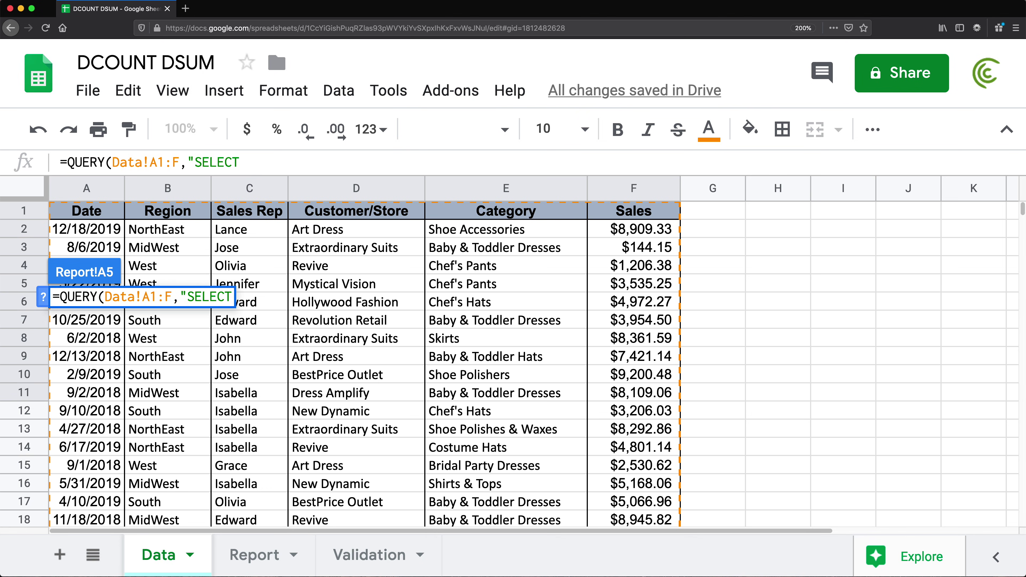
text( * WHE)
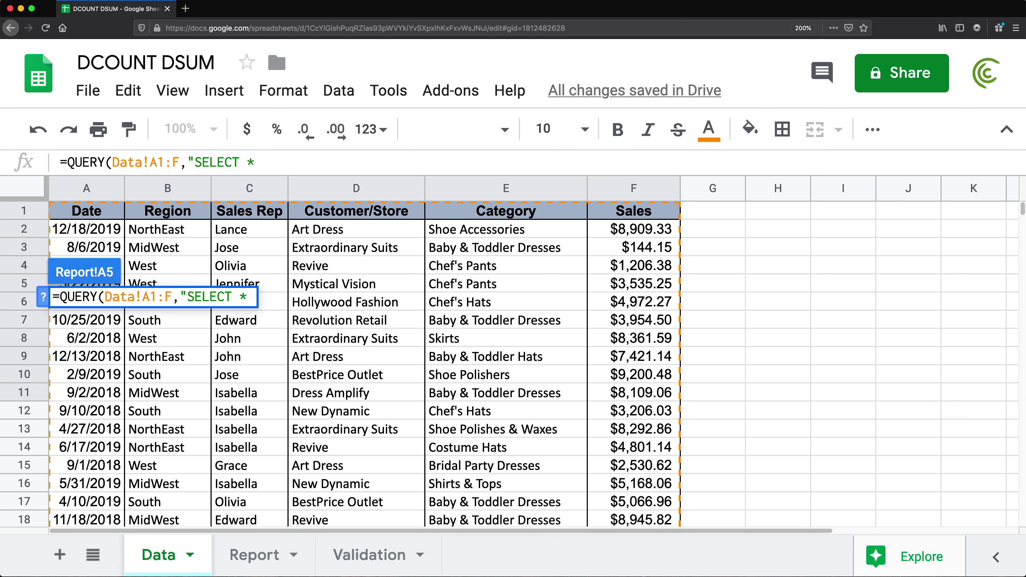
text(RE )
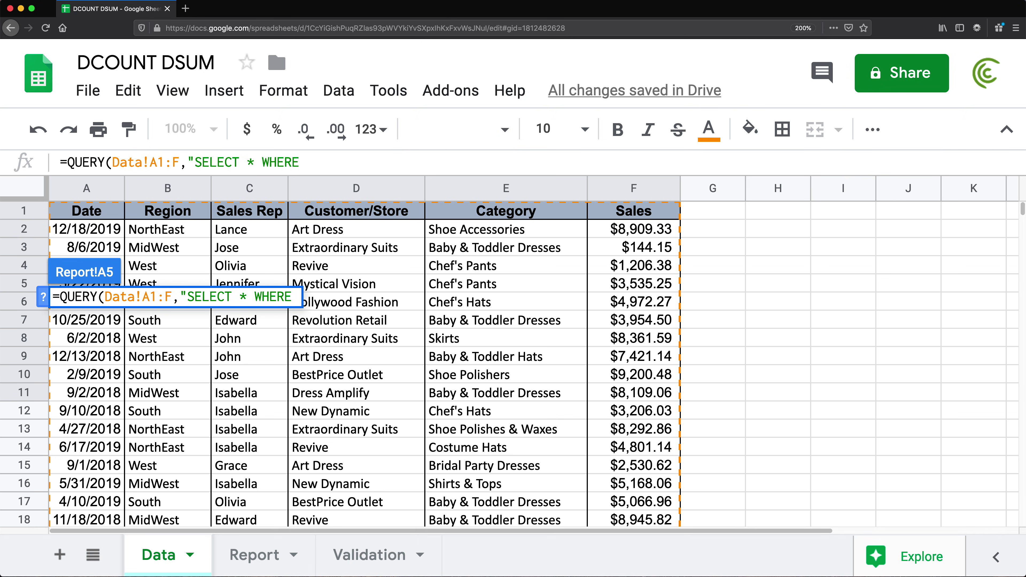
text(B = )
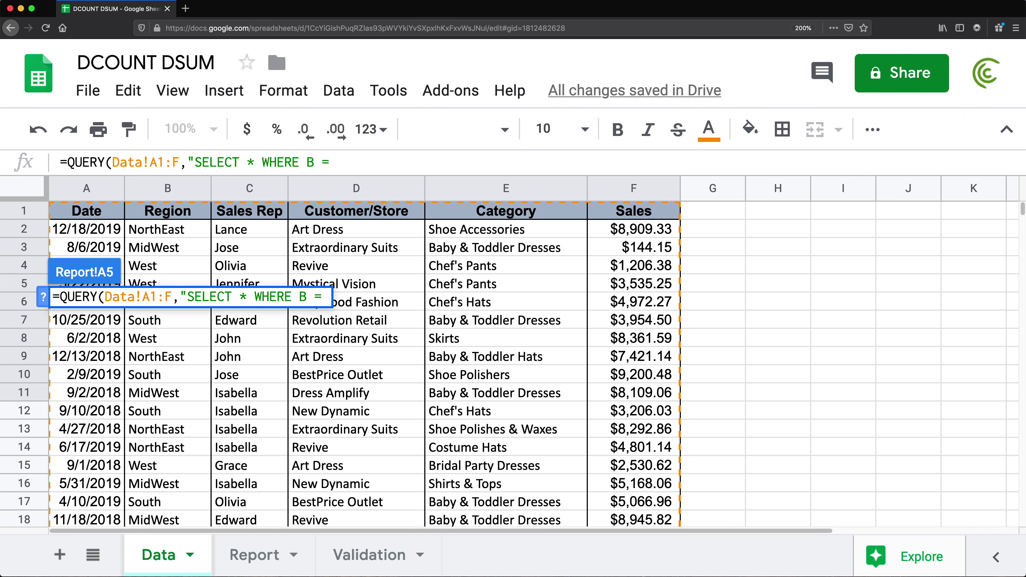
text("MidWest)
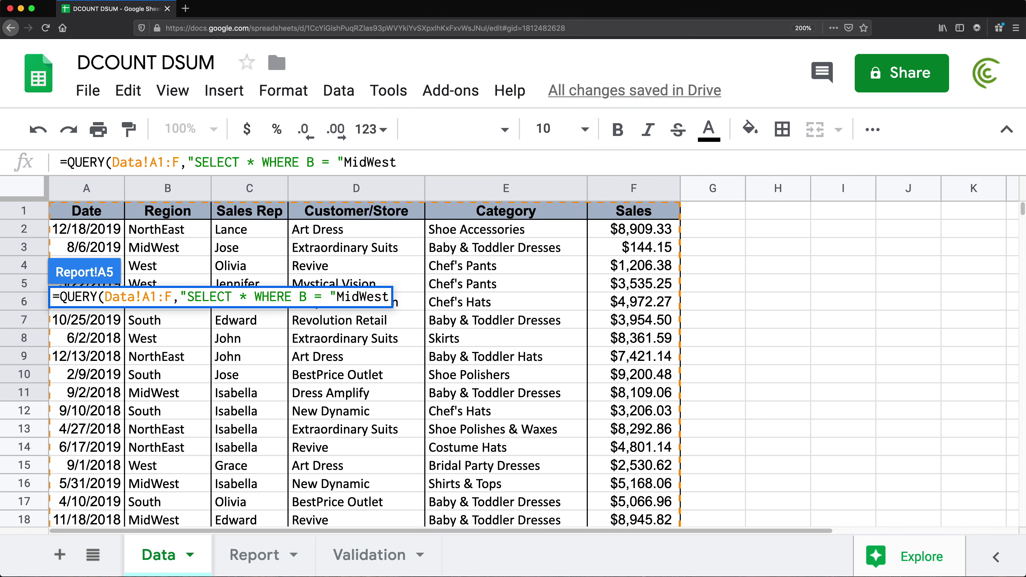
key(Left)
key(Left)
key(Left)
key(Left)
key(Left)
key(Left)
key(Left)
key(BackSpace)
text(')
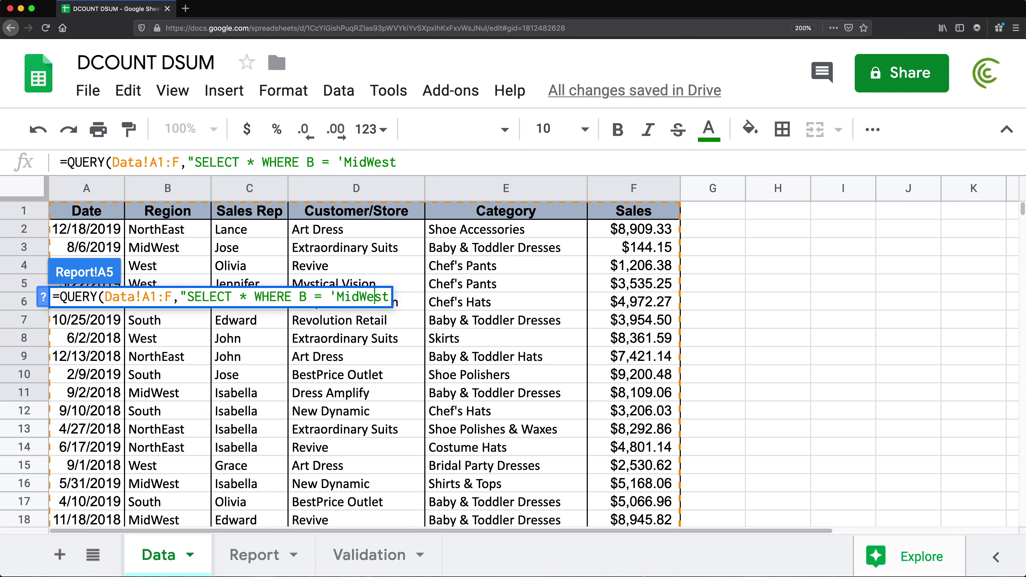
key(End)
text(' AND)
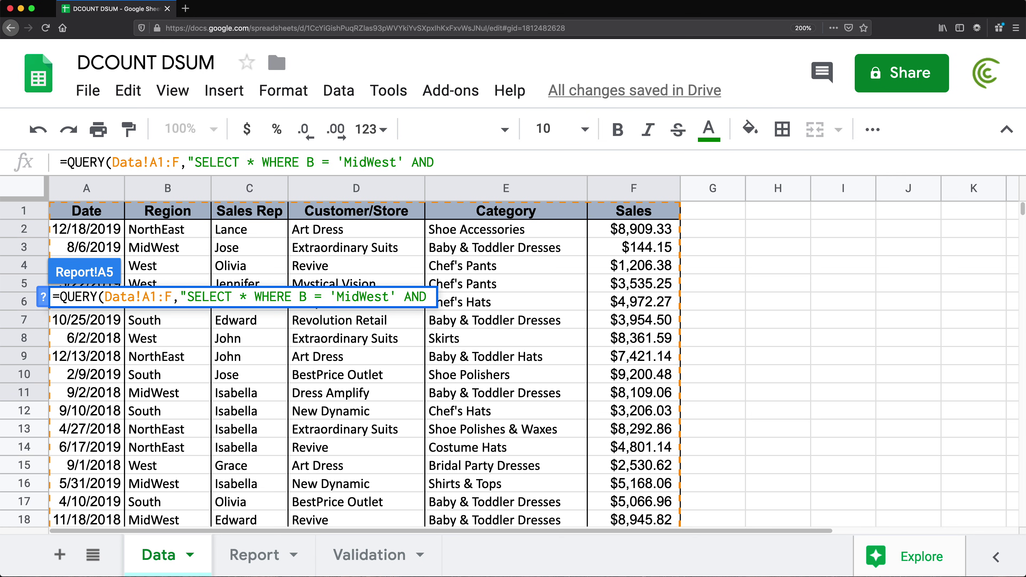
- Complete the query with column C equal to the sales rep's name in single quotes and a header count of 1, and enter the formula
text( C = ')
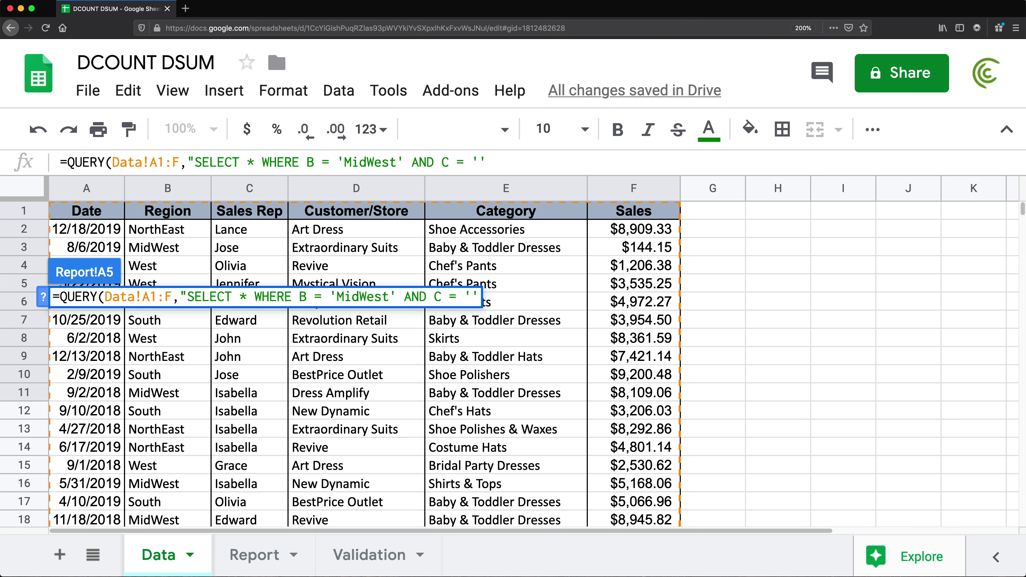
text(Jose)
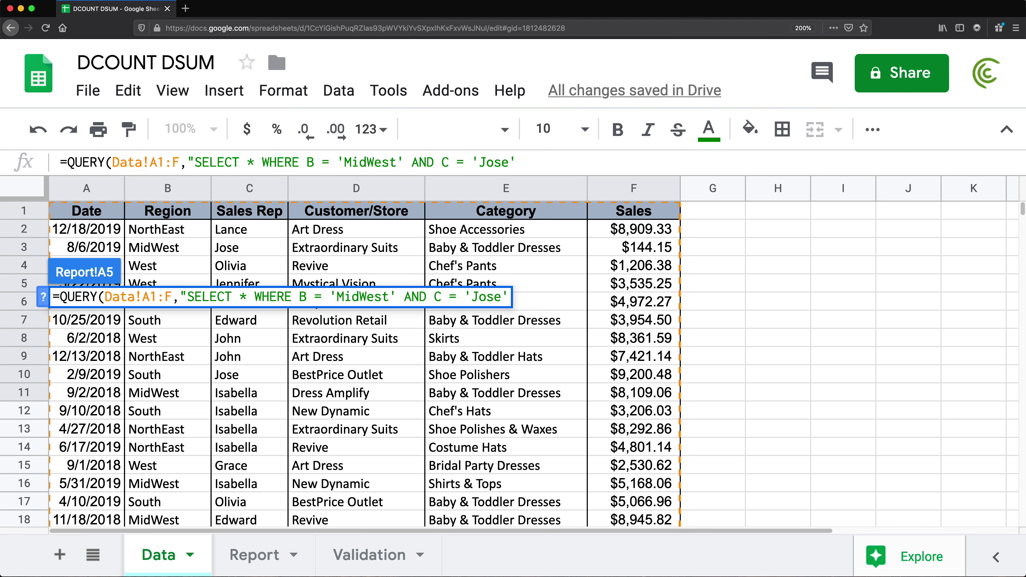
text('")
double_click(184, 296)
click(517, 296)
text(,)
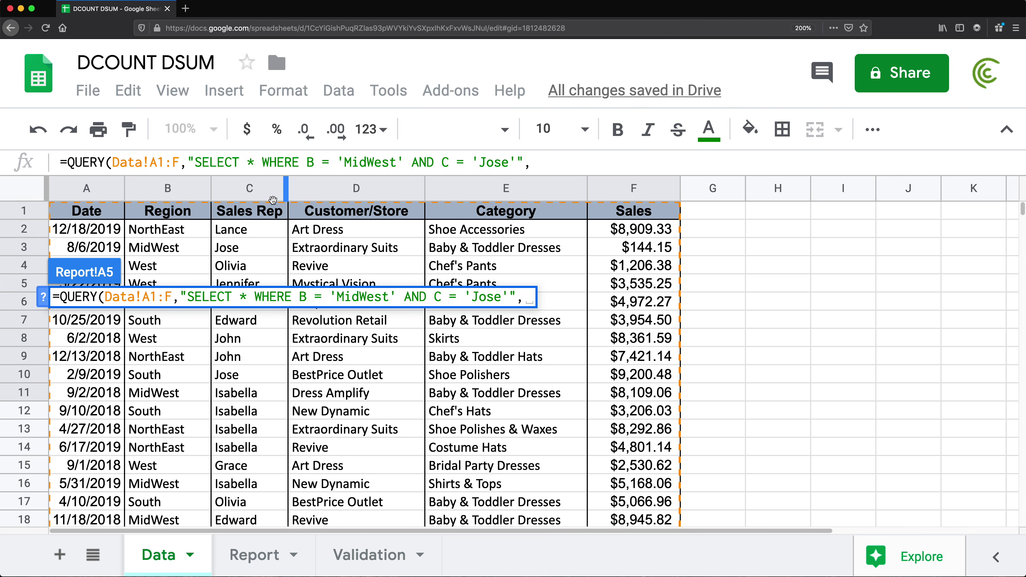
text(1)
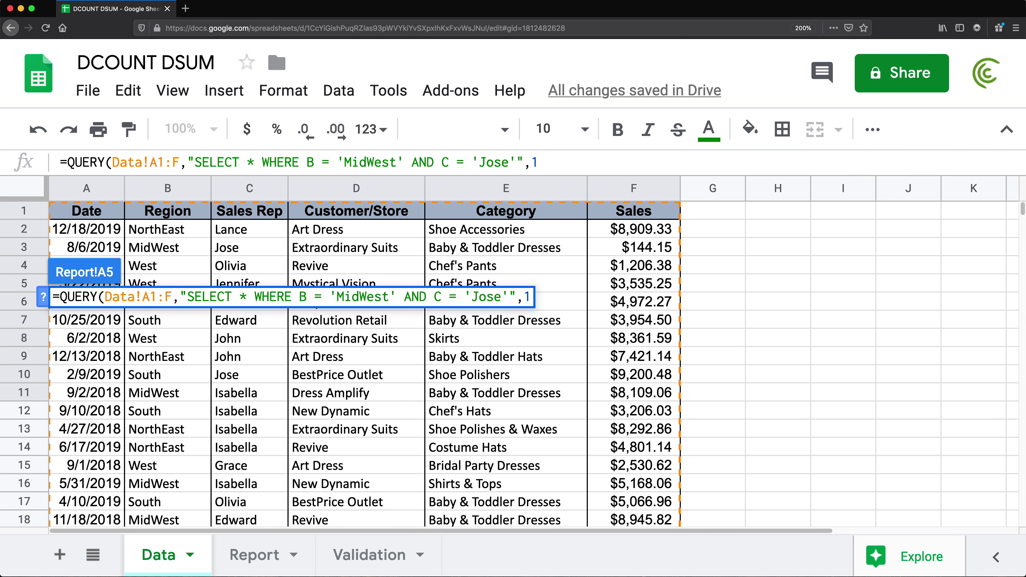
text())
key(Return)
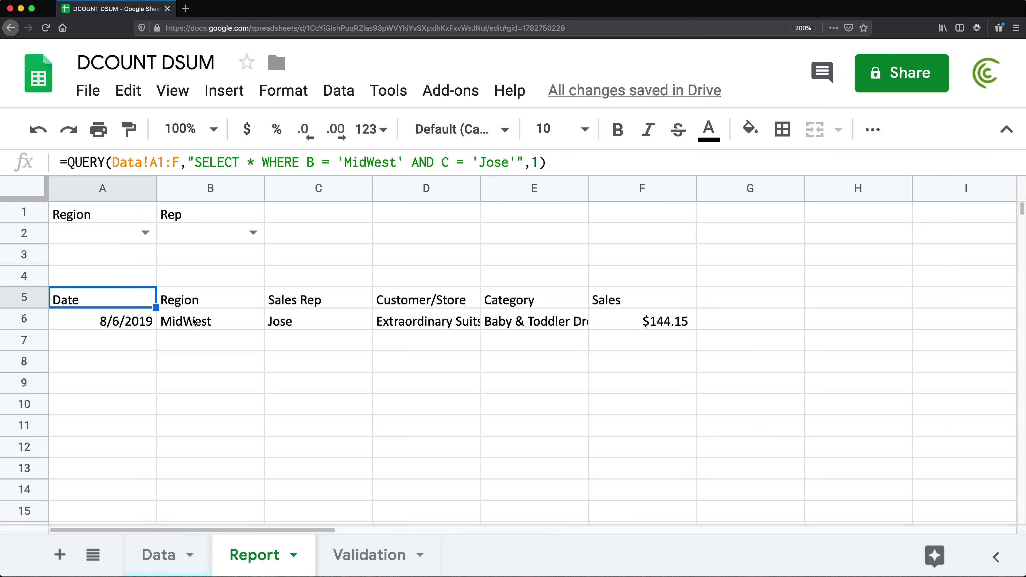
- Try the query in cell A5 with the region criterion written as 'midWest'
double_click(123, 299)
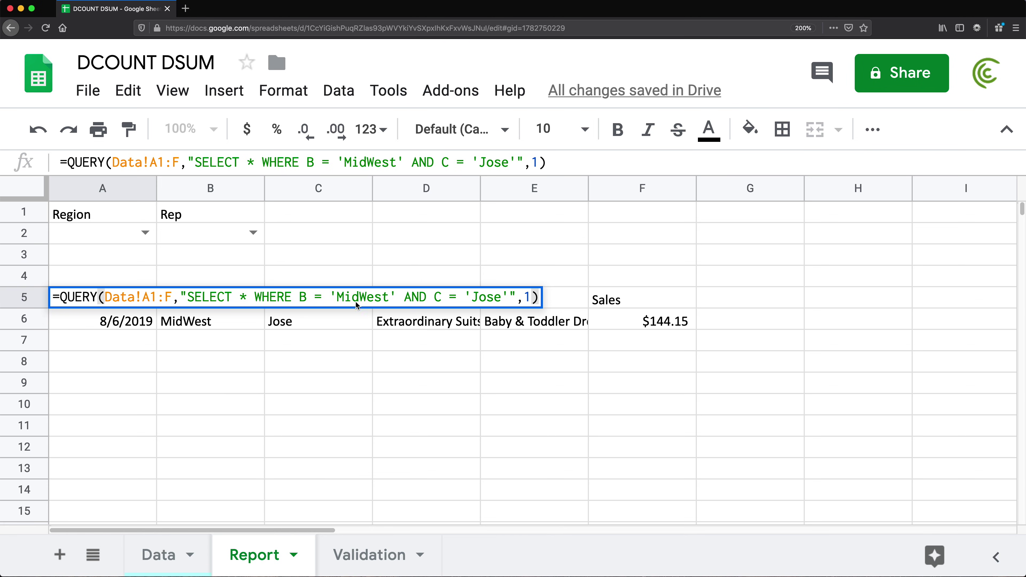
click(346, 299)
key(BackSpace)
text(m)
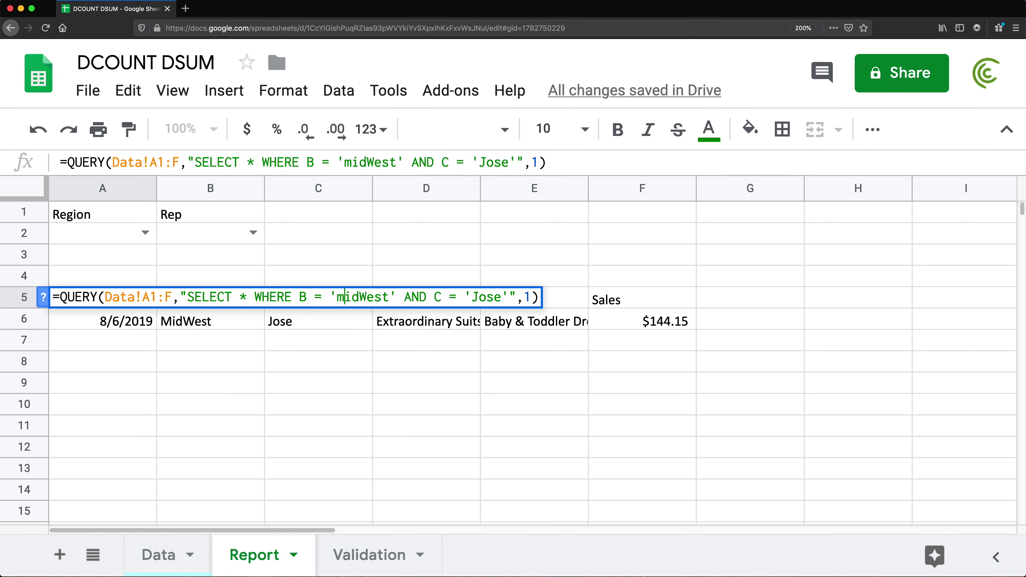
key(Return)
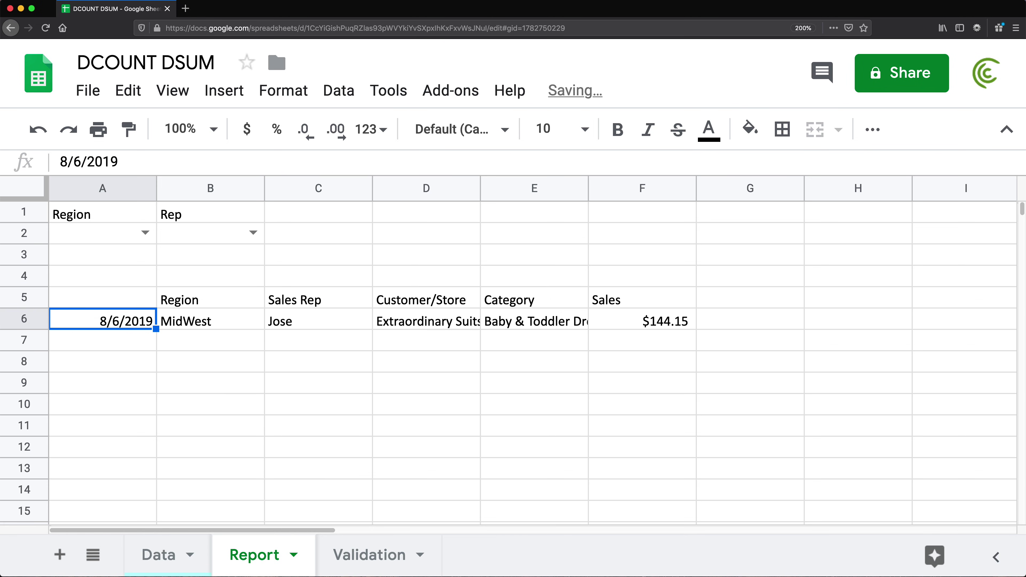
- Reopen the query in cell A5 and set the region criterion back to 'MidWest'
double_click(120, 299)
click(340, 293)
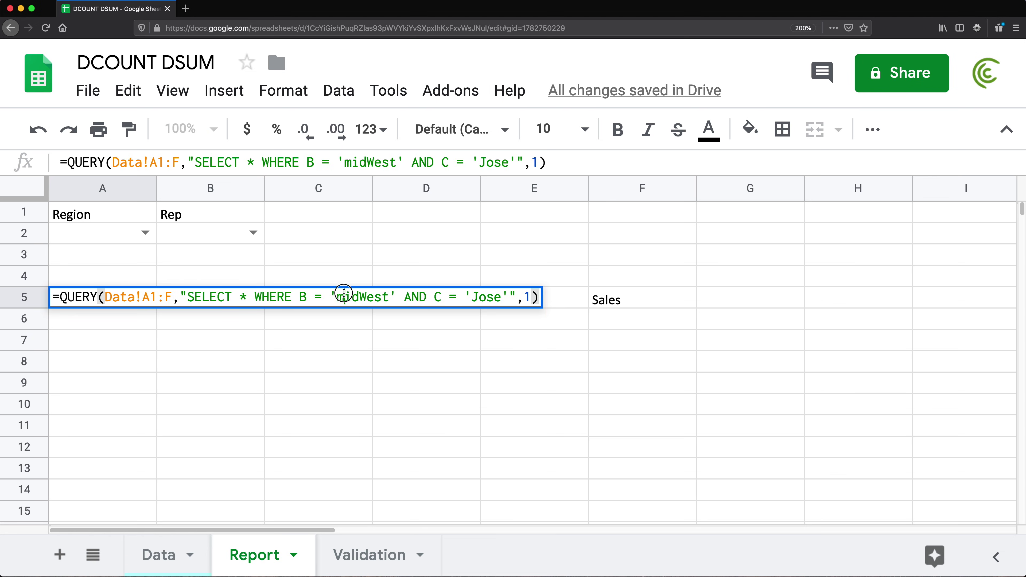
key(BackSpace)
text(M)
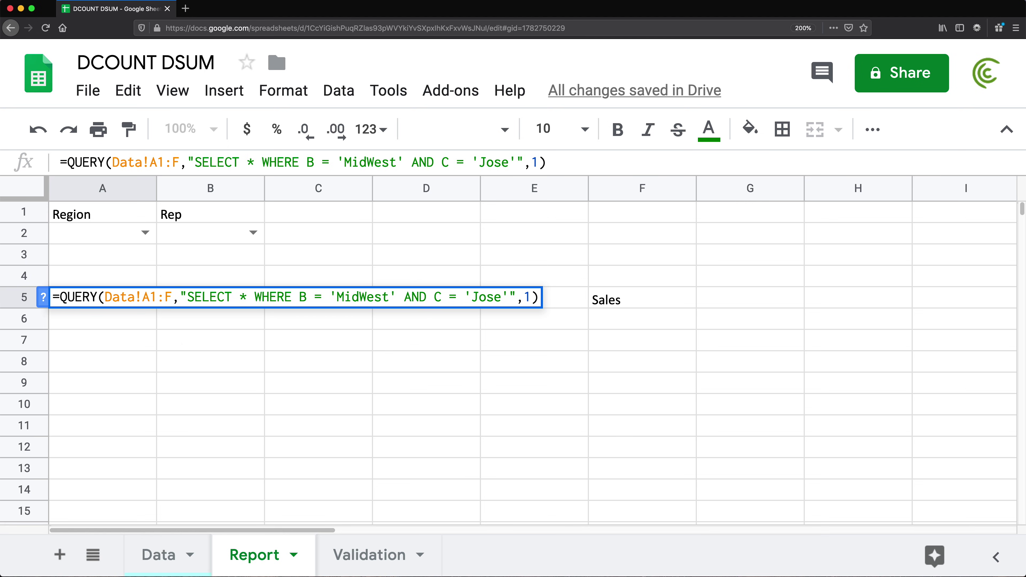
- Change the region criterion in the A5 query to 'midWest' and wrap column B in LOWER()
key(BackSpace)
text(m)
click(300, 297)
text(LOWER()
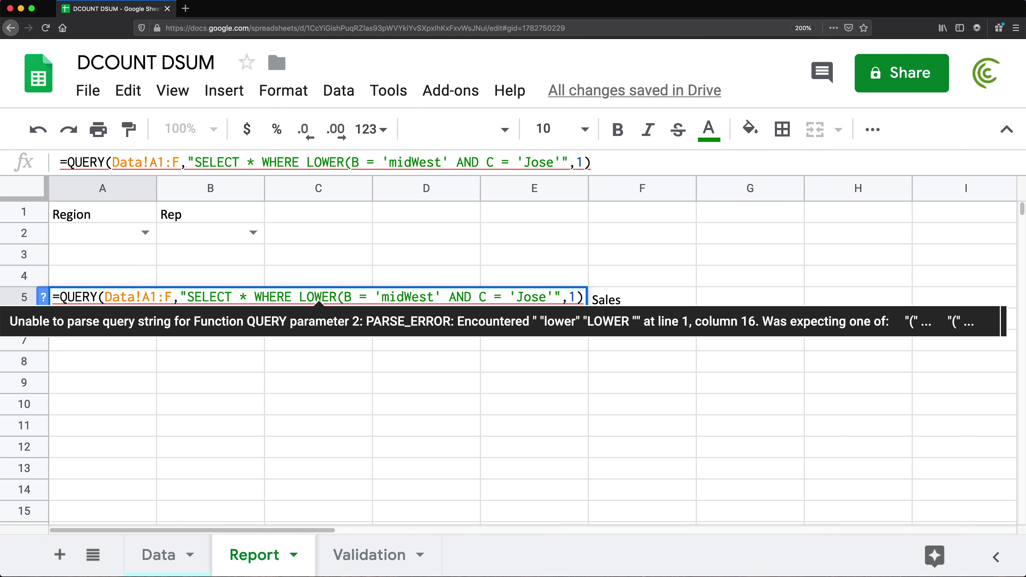
key(Right)
text() = )
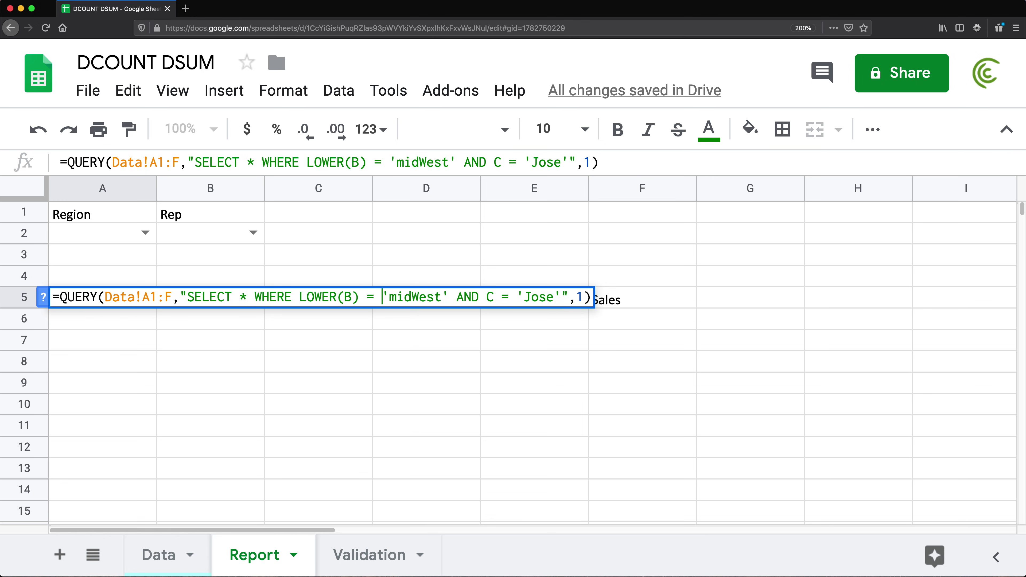
- Wrap the 'midWest' criterion in LOWER() as well and enter the query in cell A5
text(LOWER()
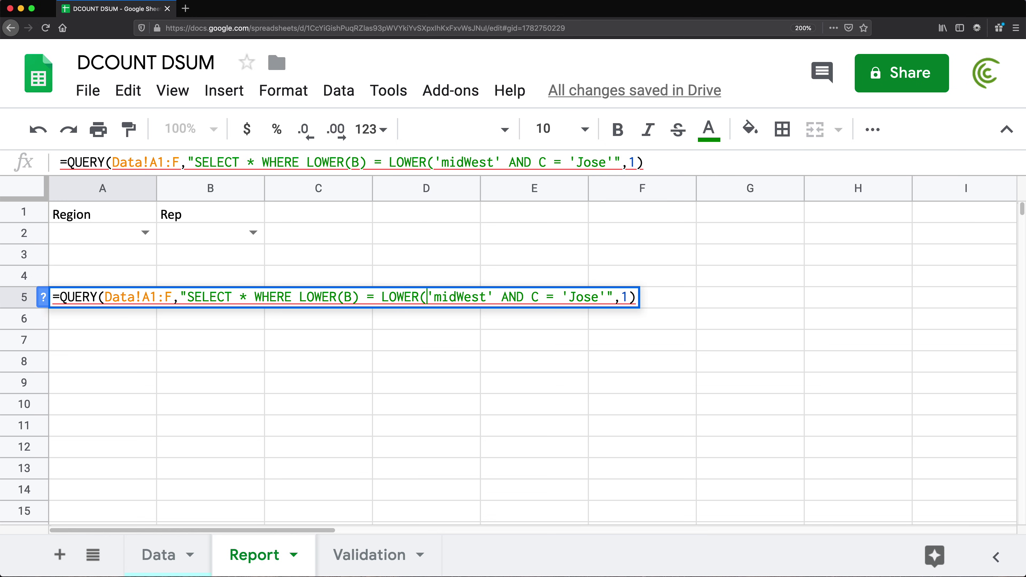
key(Right)
key(Right)
key(Right)
key(Right)
key(Right)
key(Right)
key(Right)
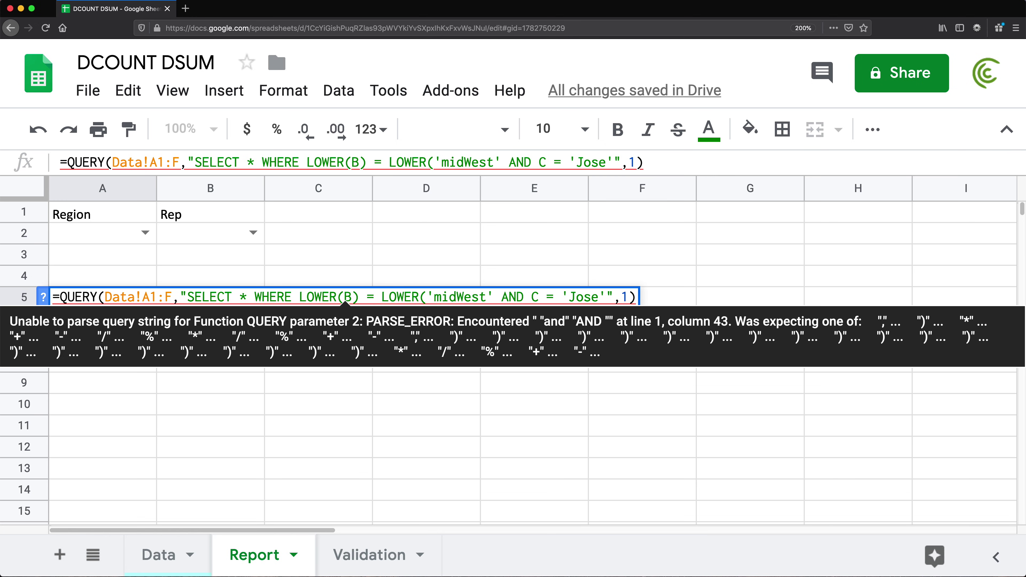
key(Right)
key(Right)
text())
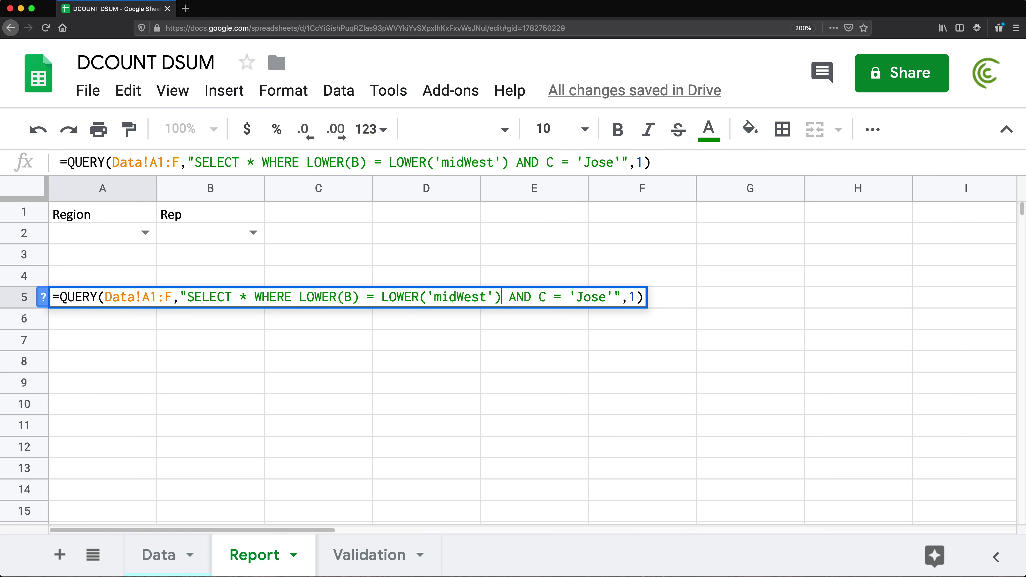
key(Return)
click(102, 298)
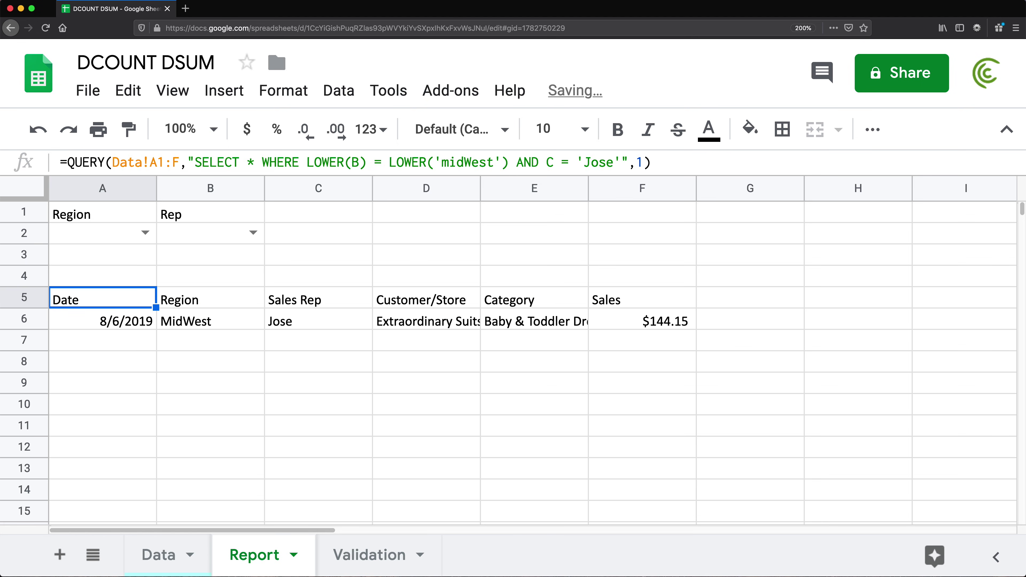
- Reopen the query in cell A5 and wrap column C of the rep condition in LOWER()
click(102, 302)
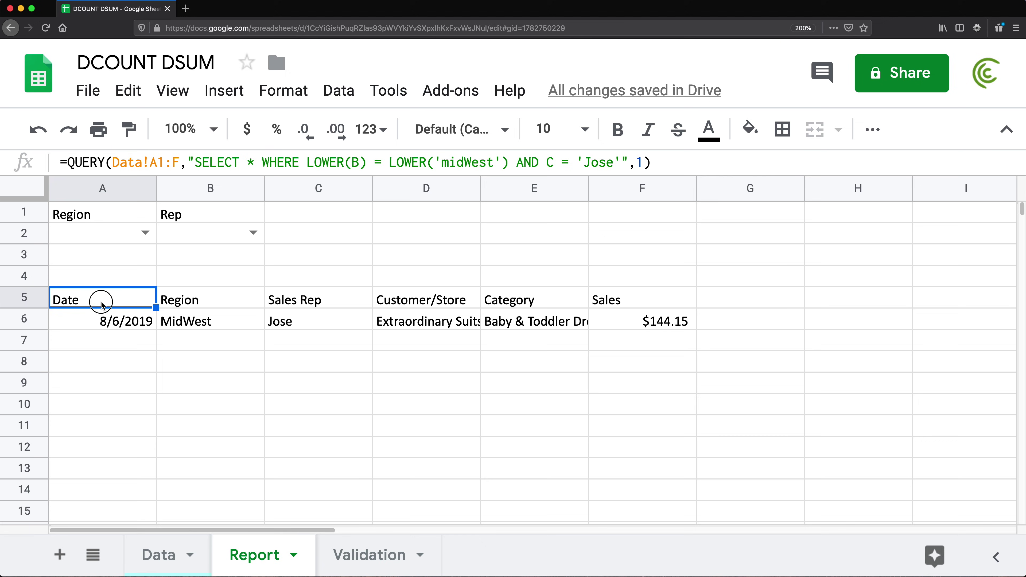
double_click(101, 301)
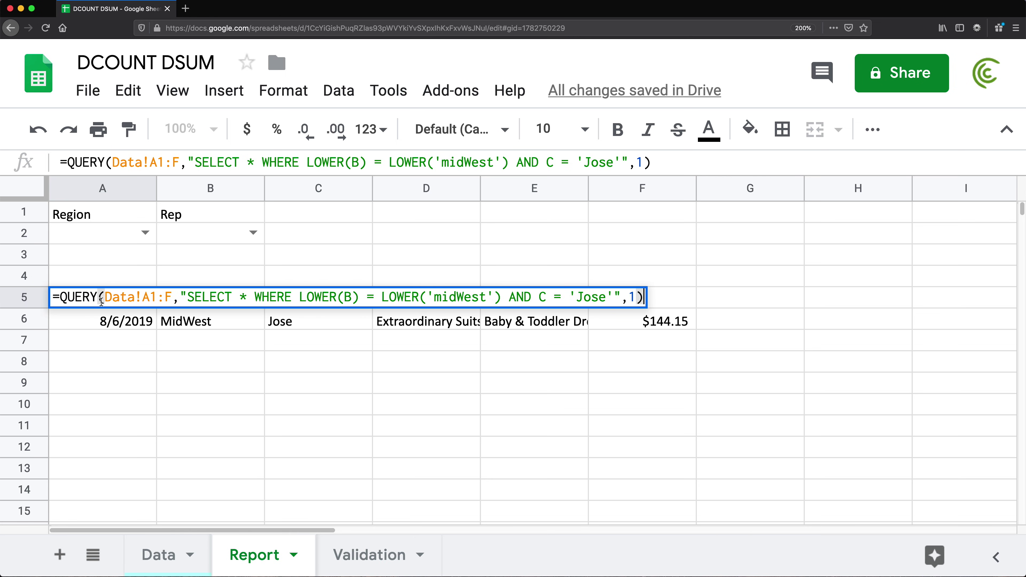
click(543, 296)
text(LOWER()
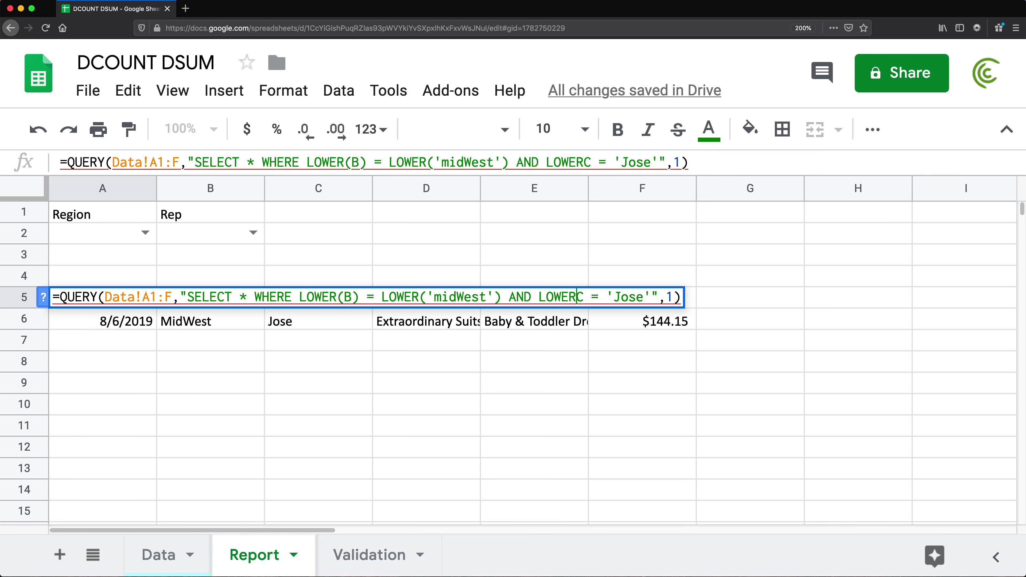
key(Right)
text())
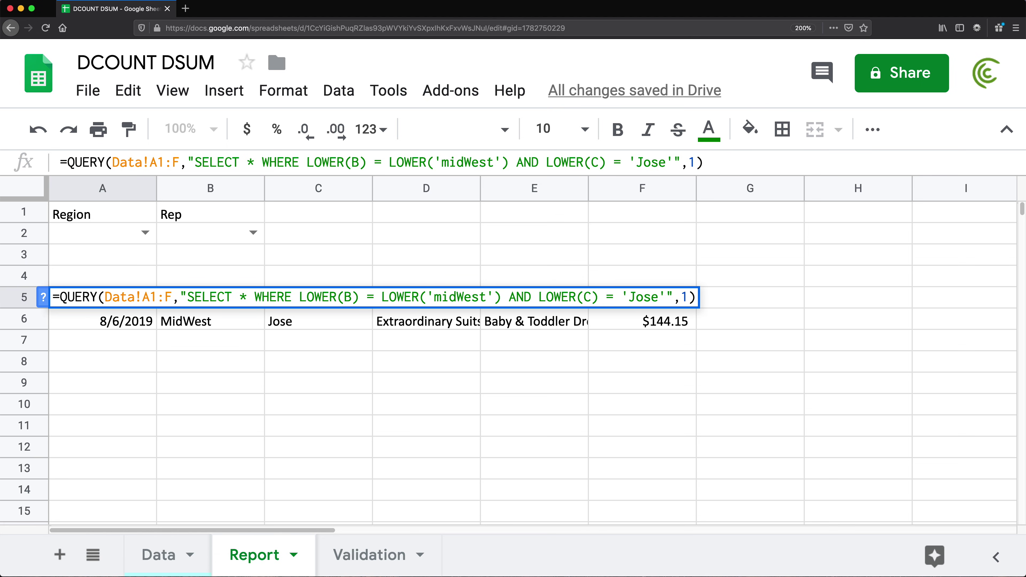
- Wrap the quoted sales rep's name in LOWER() and enter the updated query
click(622, 297)
text(LOWER()
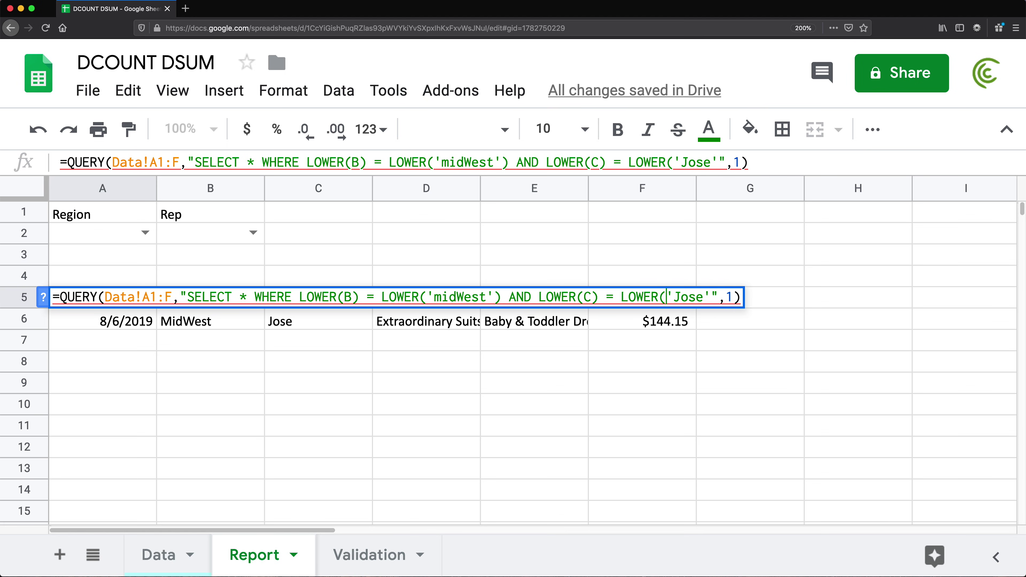
click(712, 297)
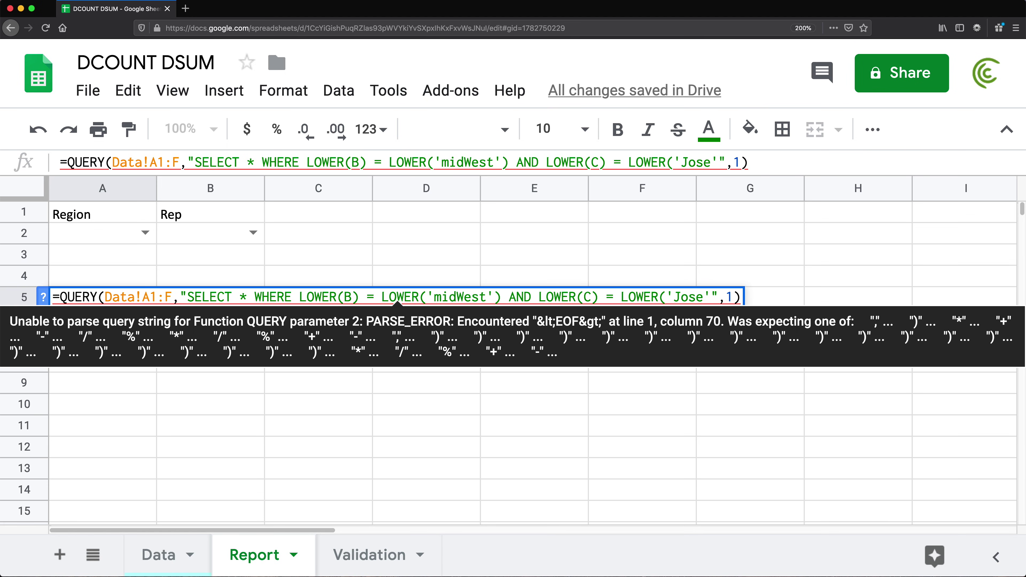
text())
key(Return)
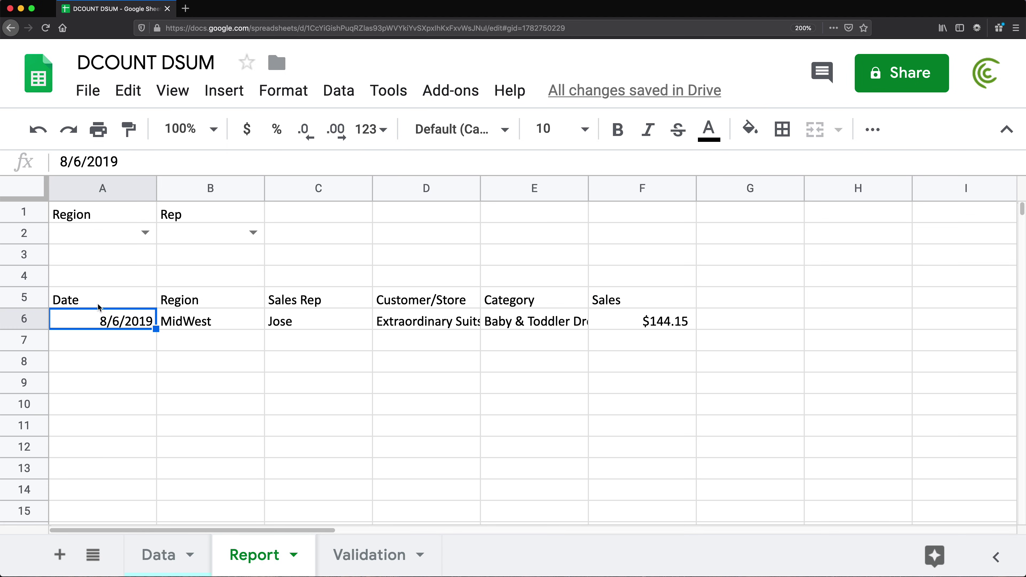
- Inspect the region and rep criteria inside the query in cell A5
double_click(105, 298)
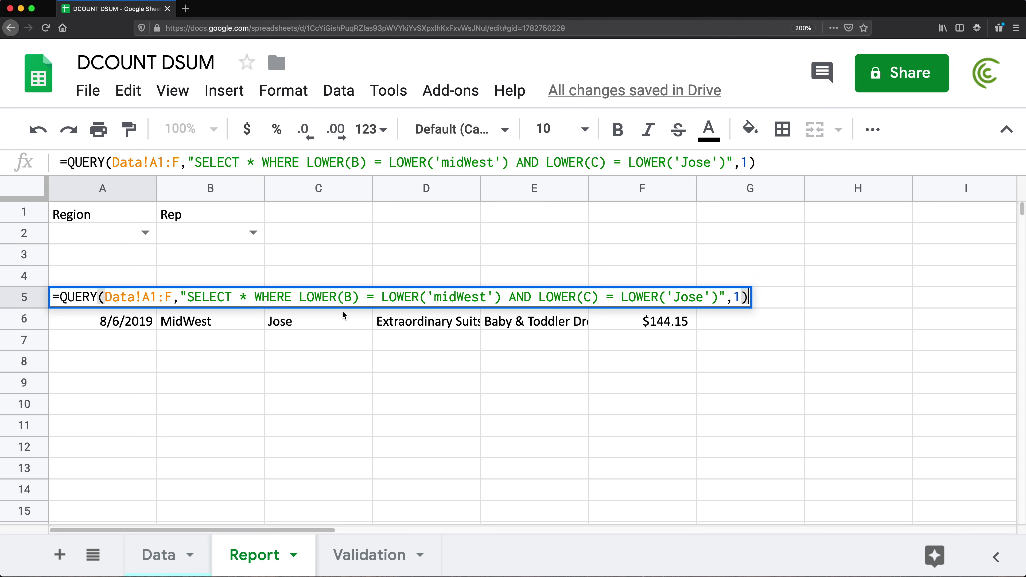
drag(382, 297, 722, 297)
click(698, 298)
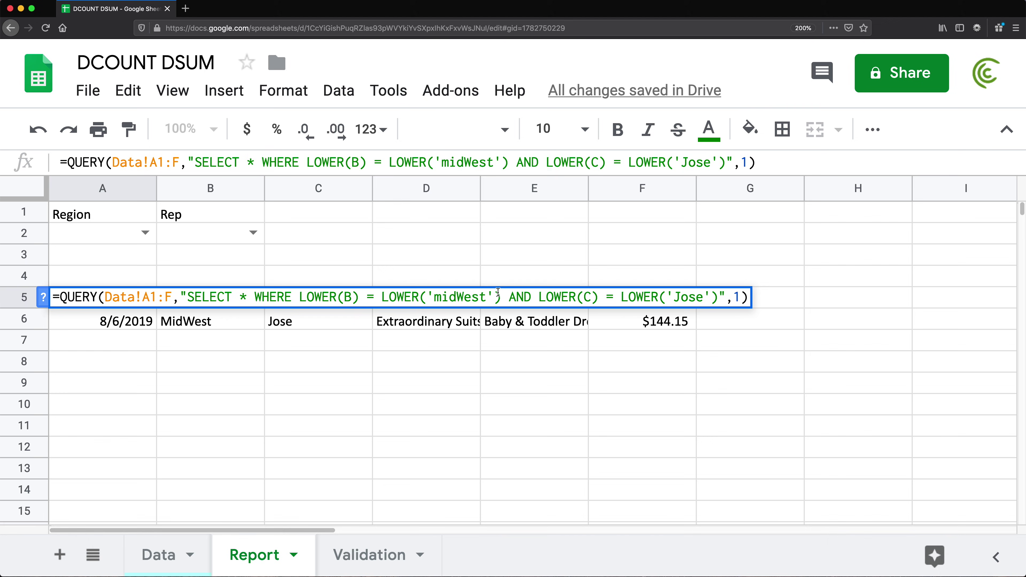
drag(435, 297, 488, 297)
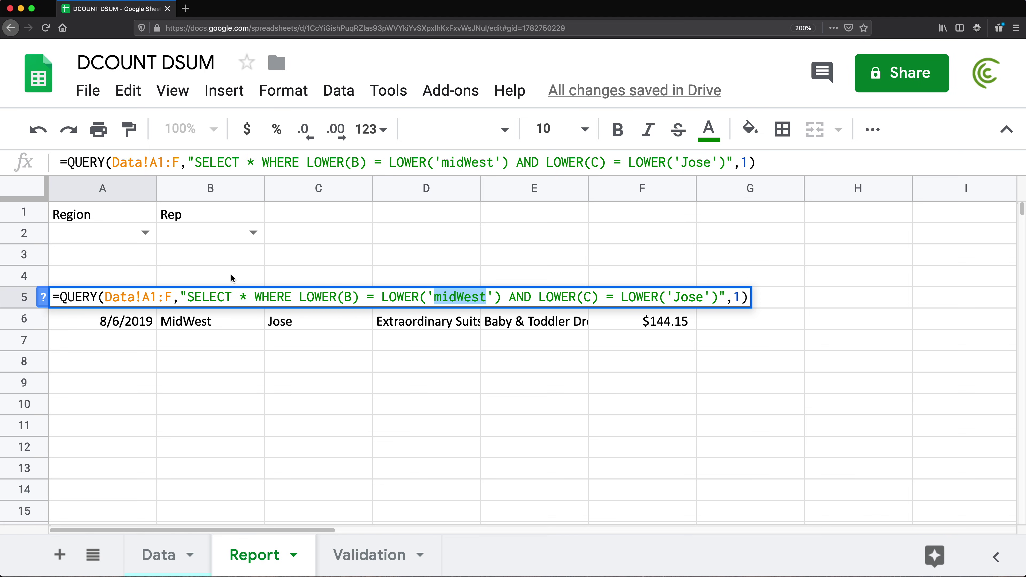
key(Escape)
- Choose NorthEast as the region in A2 and a sales rep's name in B2 from their dropdown lists
click(145, 232)
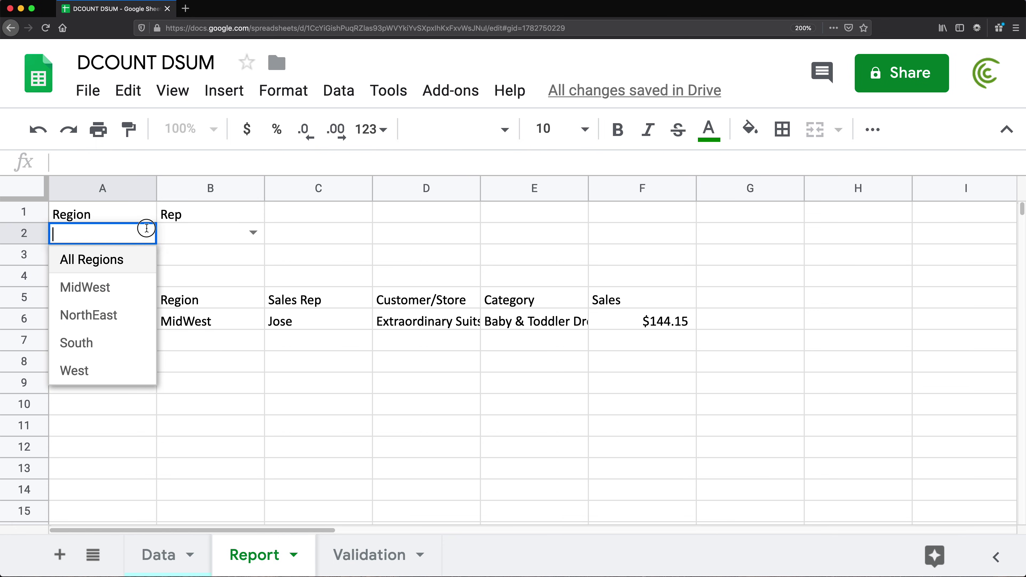
click(128, 318)
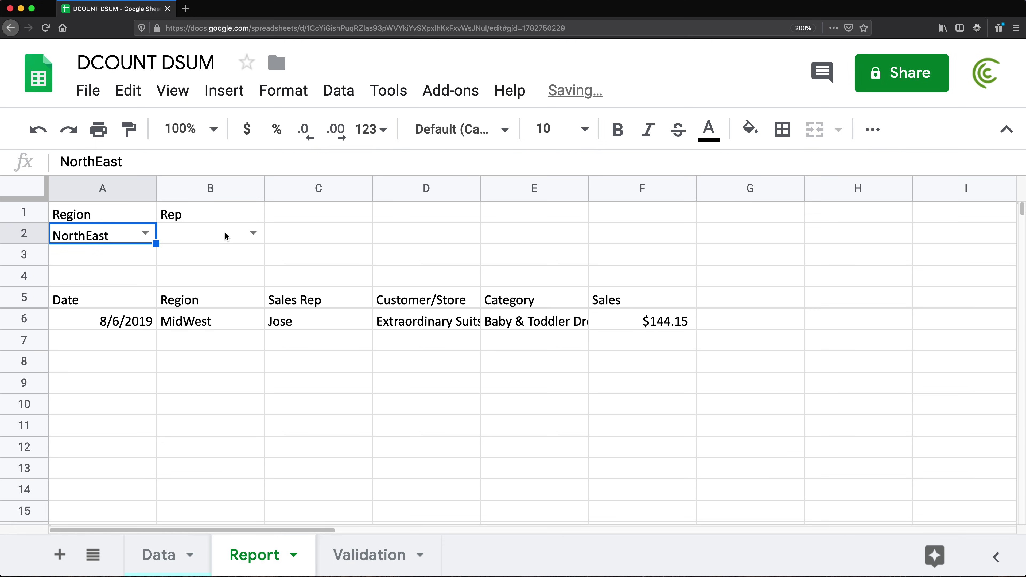
click(253, 232)
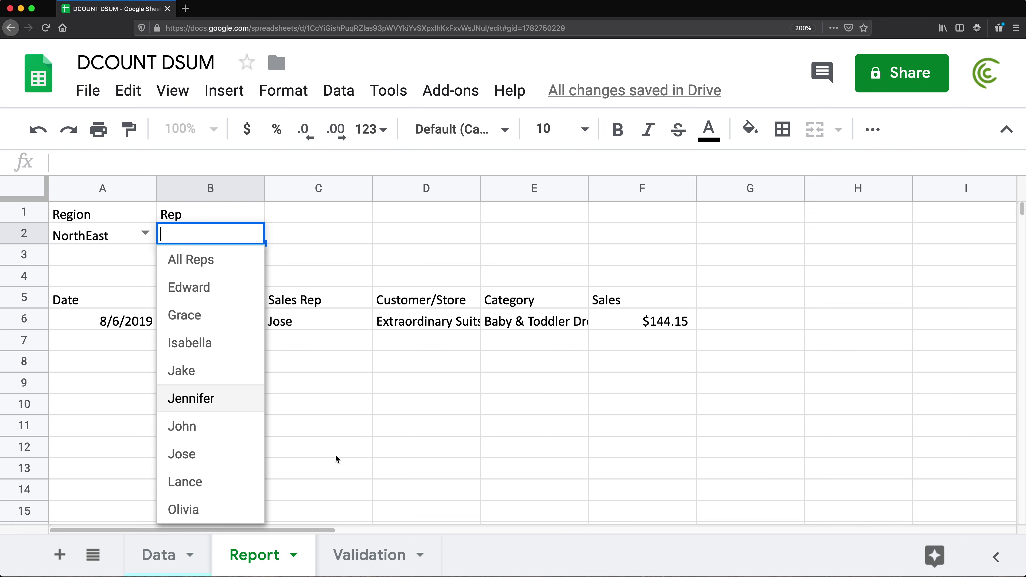
click(204, 454)
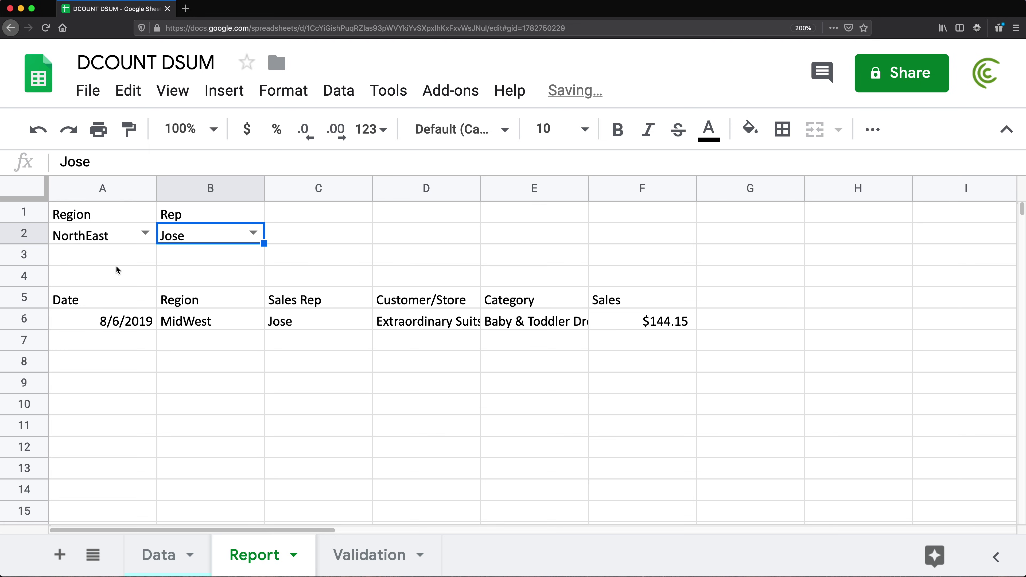
- Review the query output in A5:F6 and the whole query string in cell A5
drag(151, 303, 601, 323)
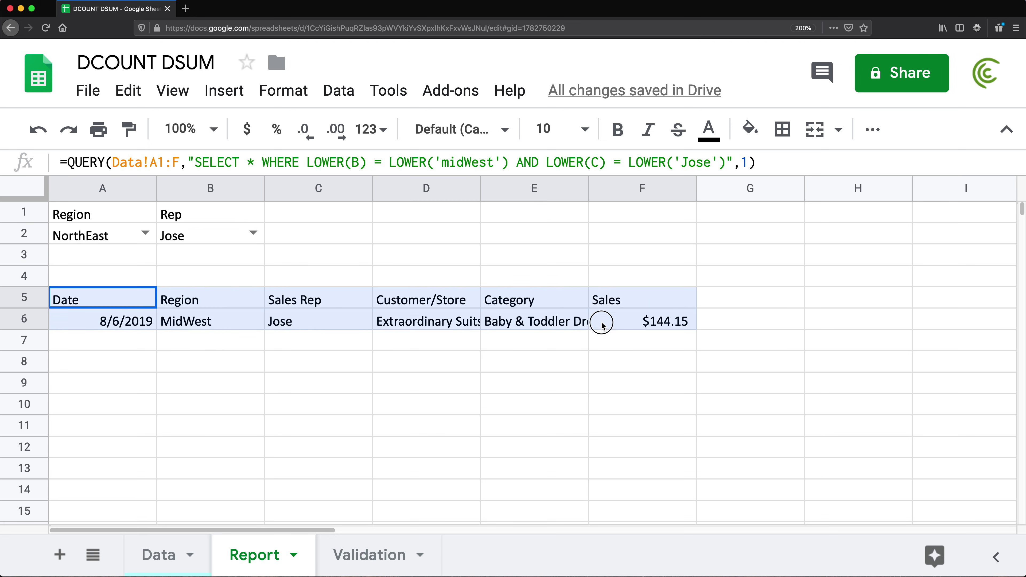
click(126, 305)
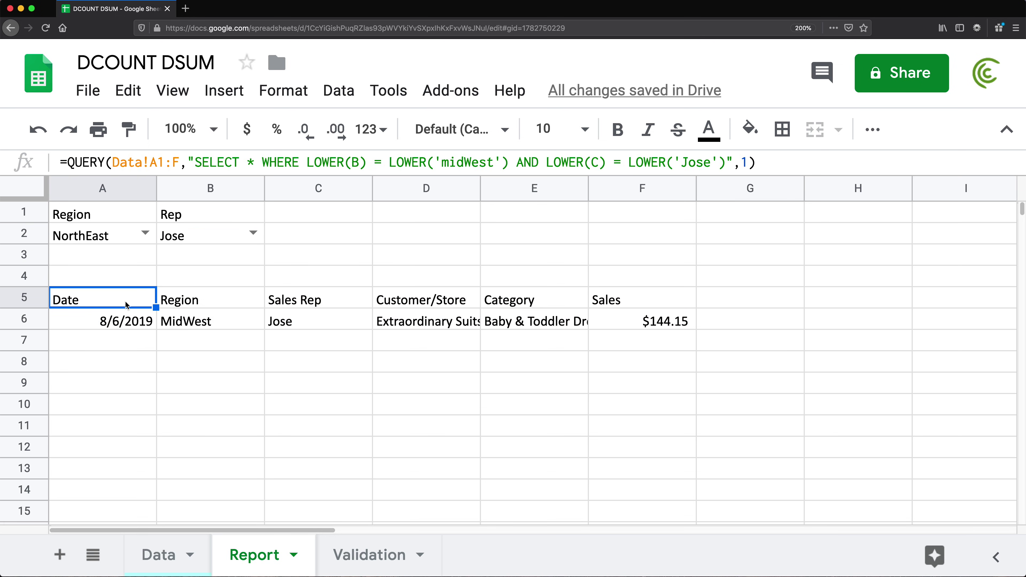
double_click(127, 305)
drag(181, 297, 725, 296)
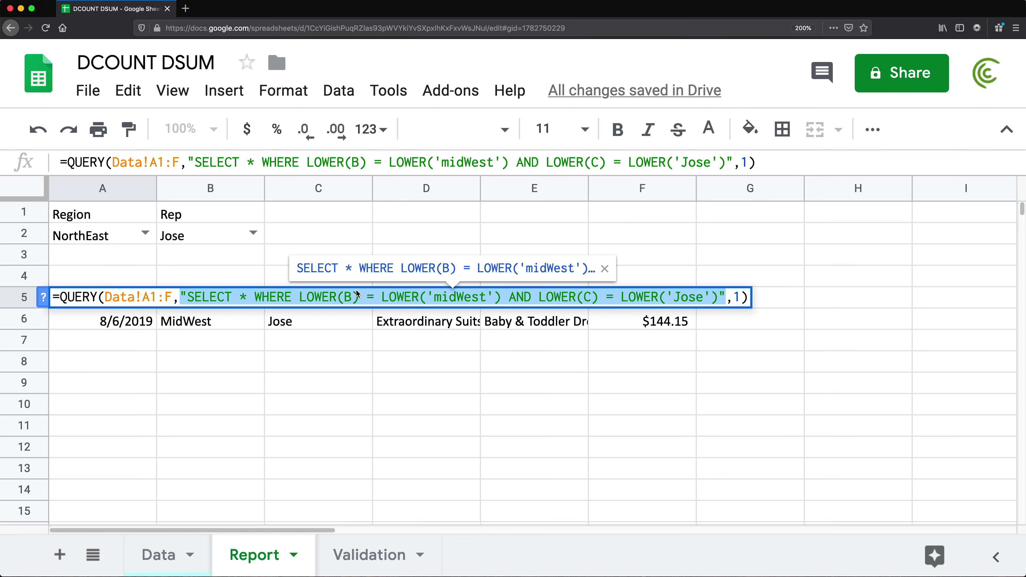
key(Escape)
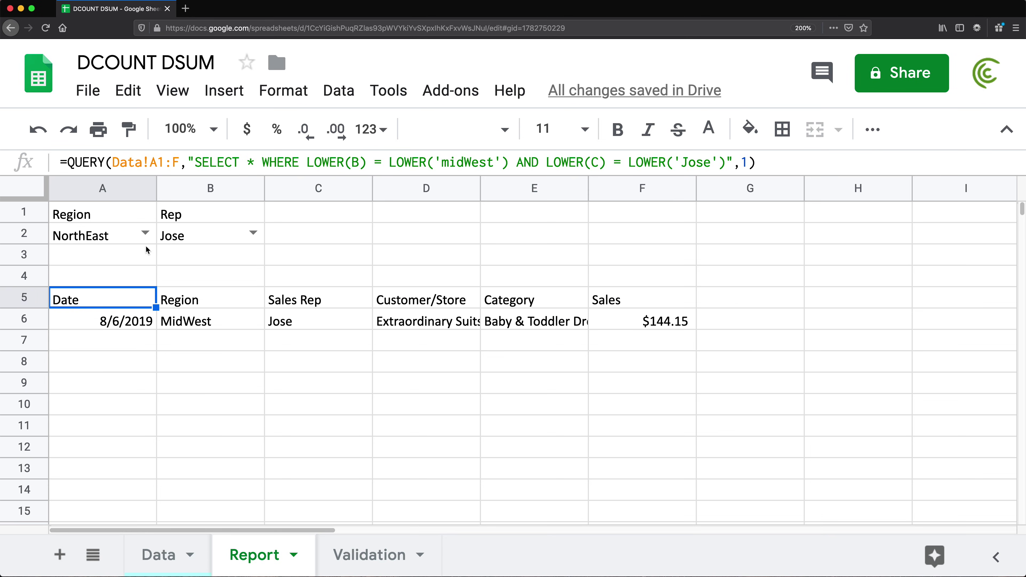
- Change the Region selection in cell A2 to All Regions
click(145, 241)
click(152, 237)
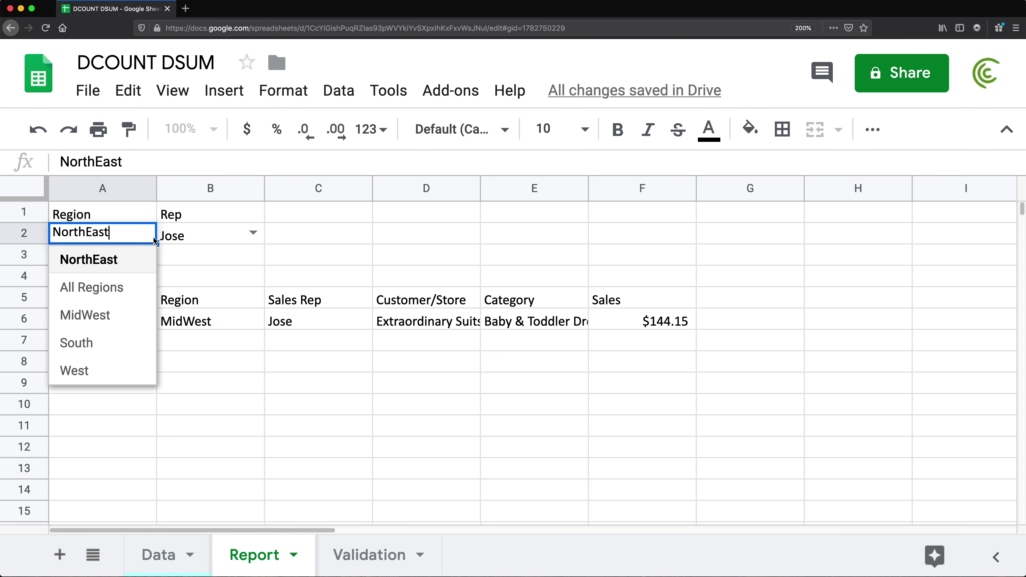
click(108, 288)
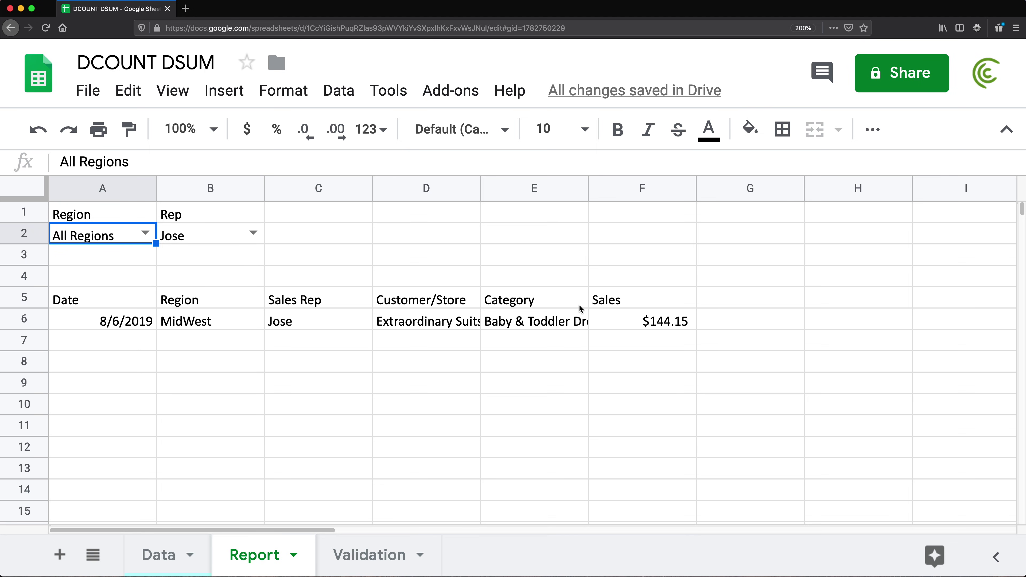
click(162, 233)
click(154, 232)
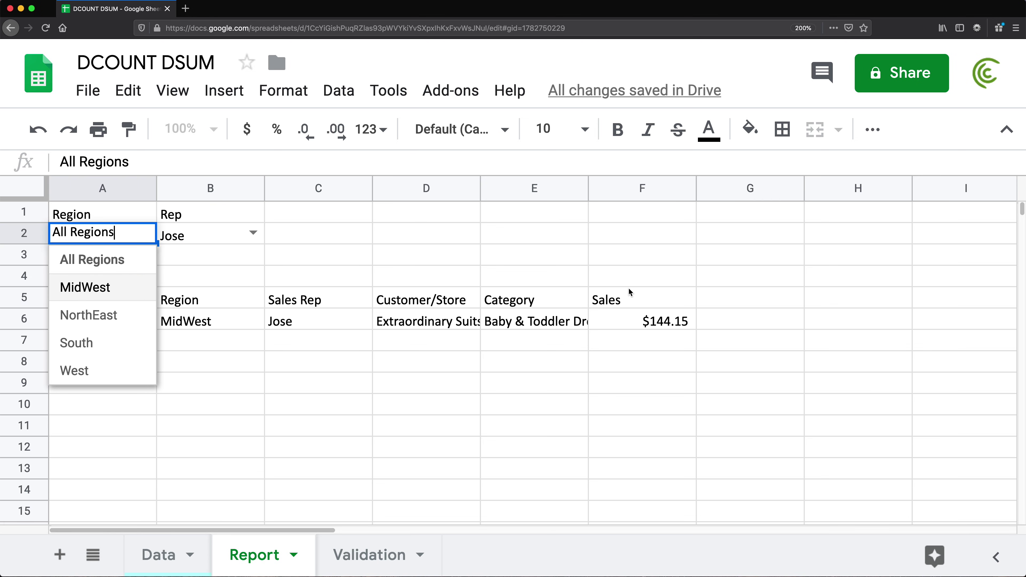
key(Escape)
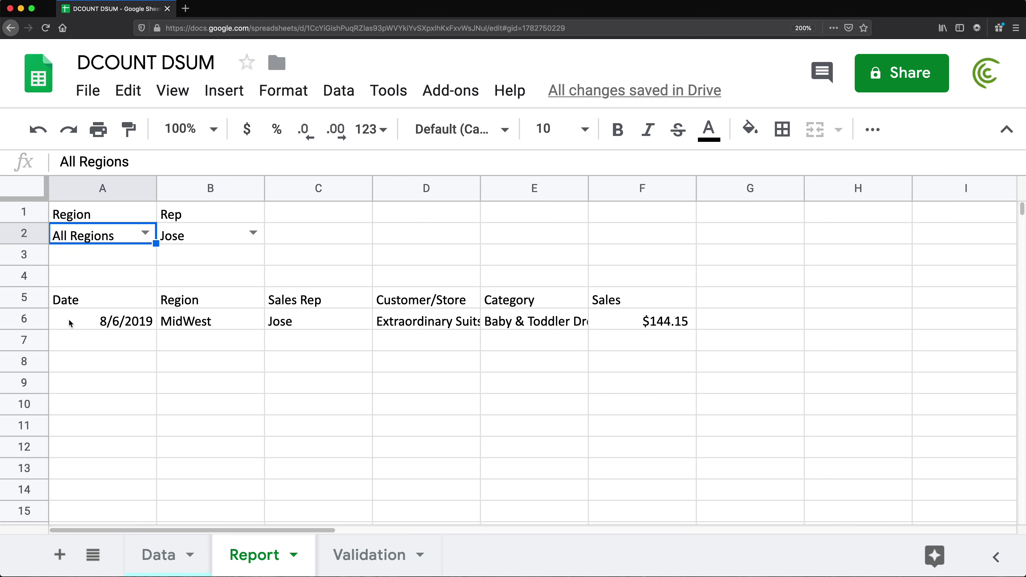
click(64, 304)
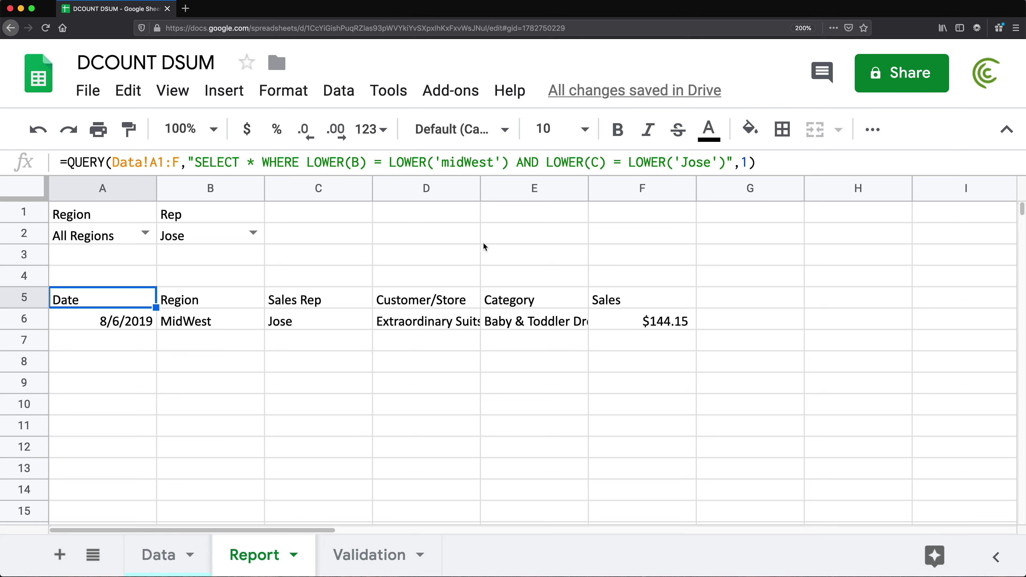
- Start an IF formula in cell D1 that tests whether A2 equals "All Regions" and returns an empty string when true
click(443, 218)
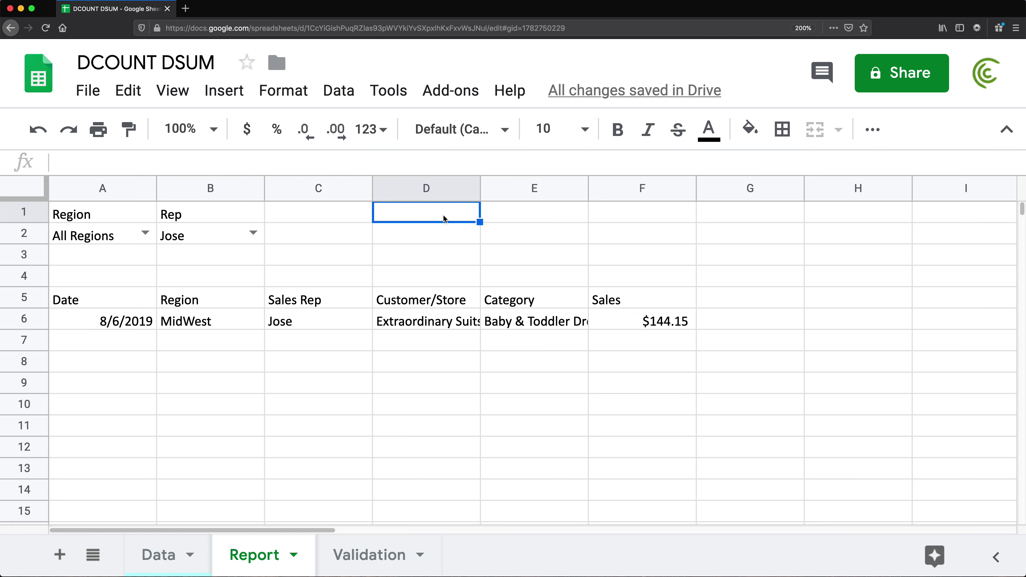
text(=IF()
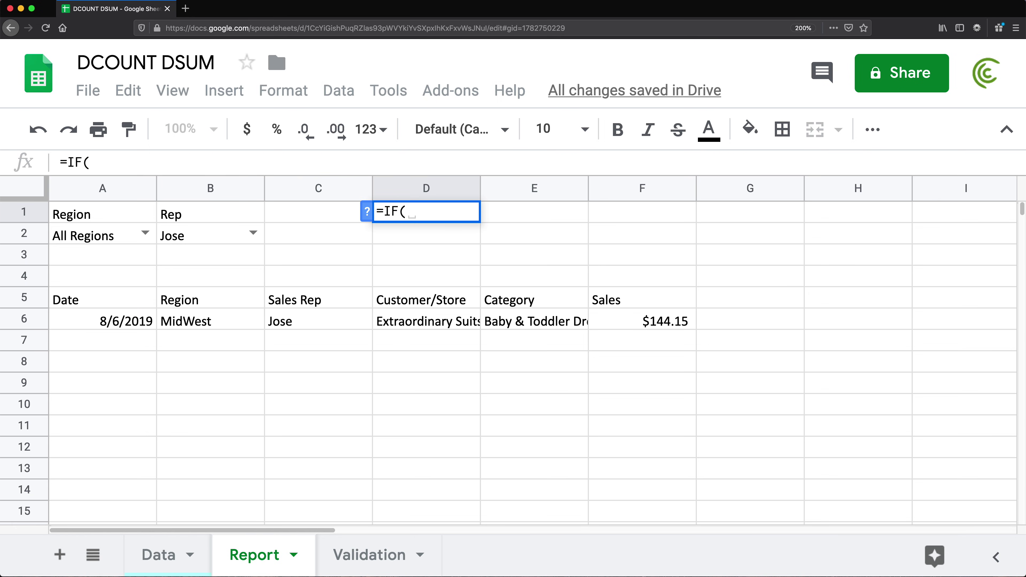
click(104, 237)
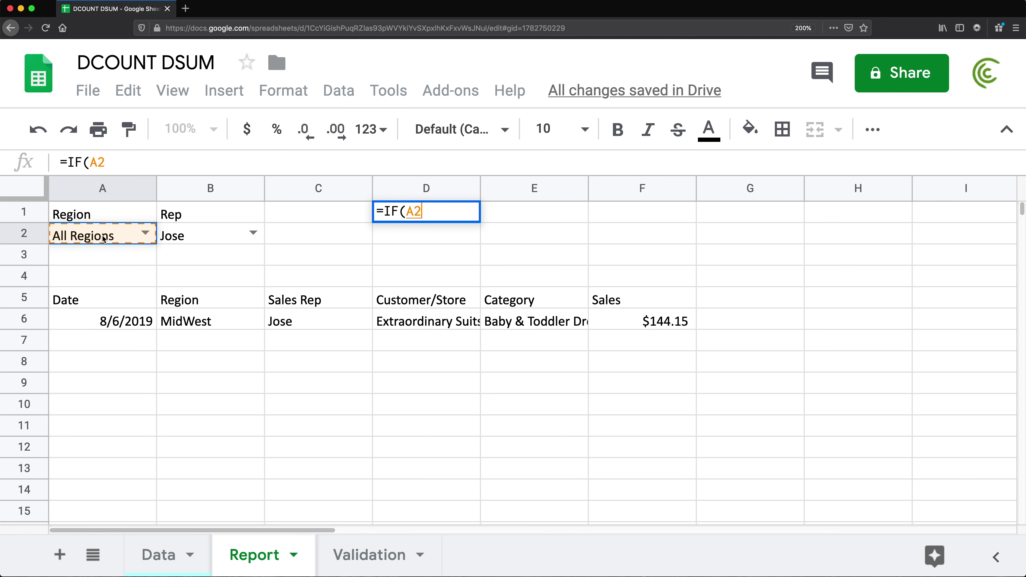
text(=)
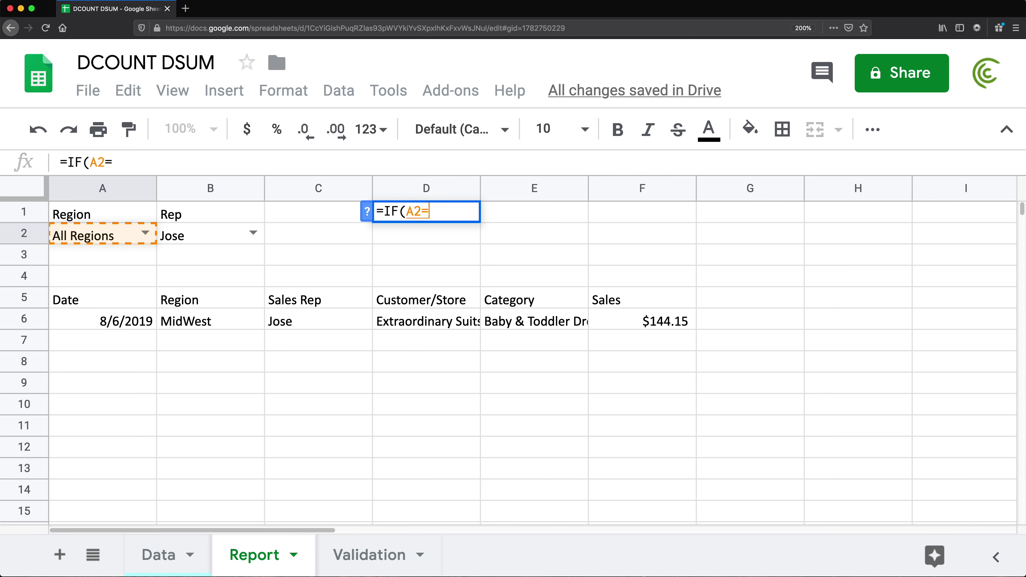
text("All Regions",)
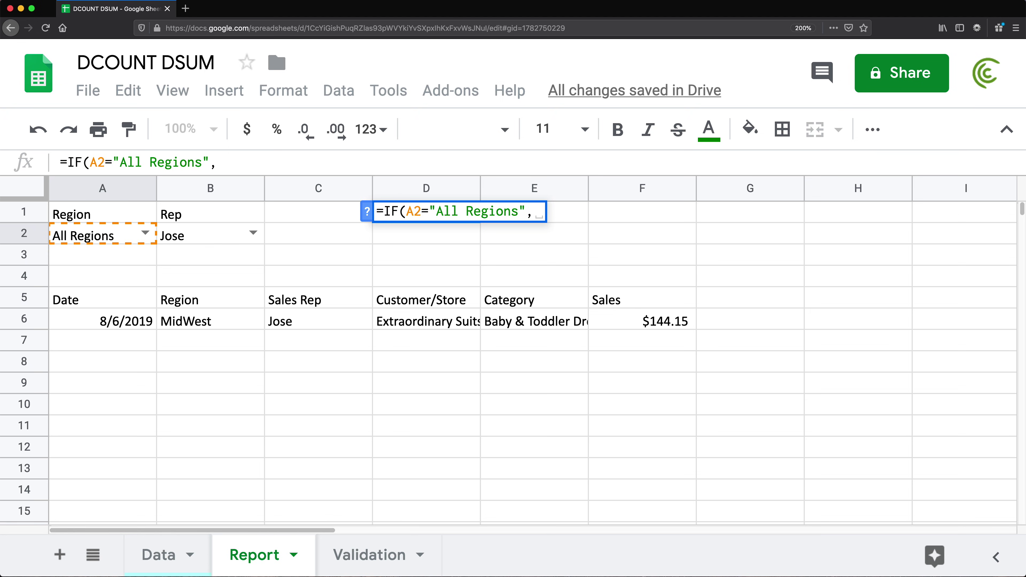
text("")
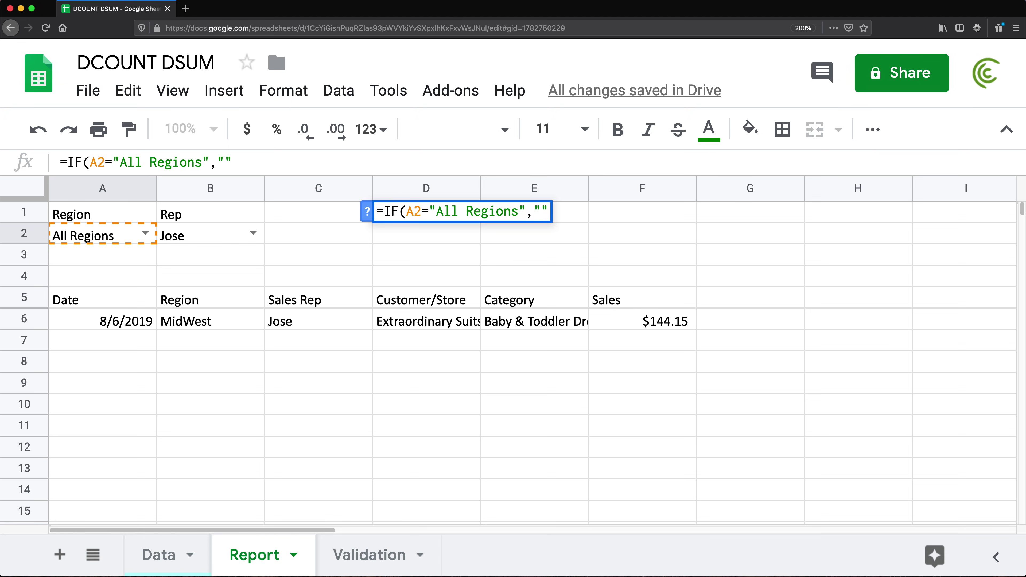
- Add the IF formula's false result as a text string beginning " AND LOWER(B) = LOWER("
text(,"AND)
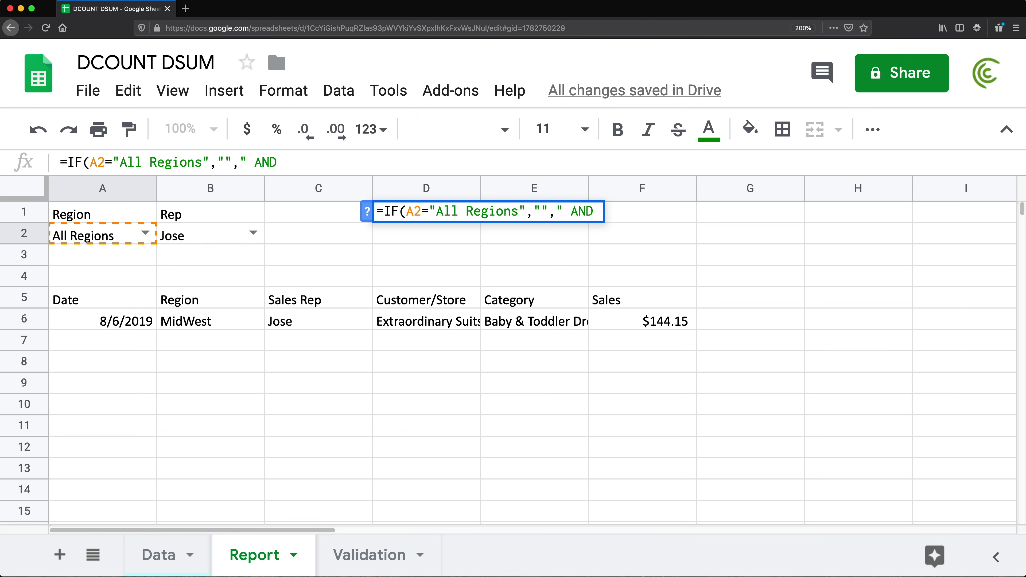
text(B)
key(BackSpace)
text(LOWER()
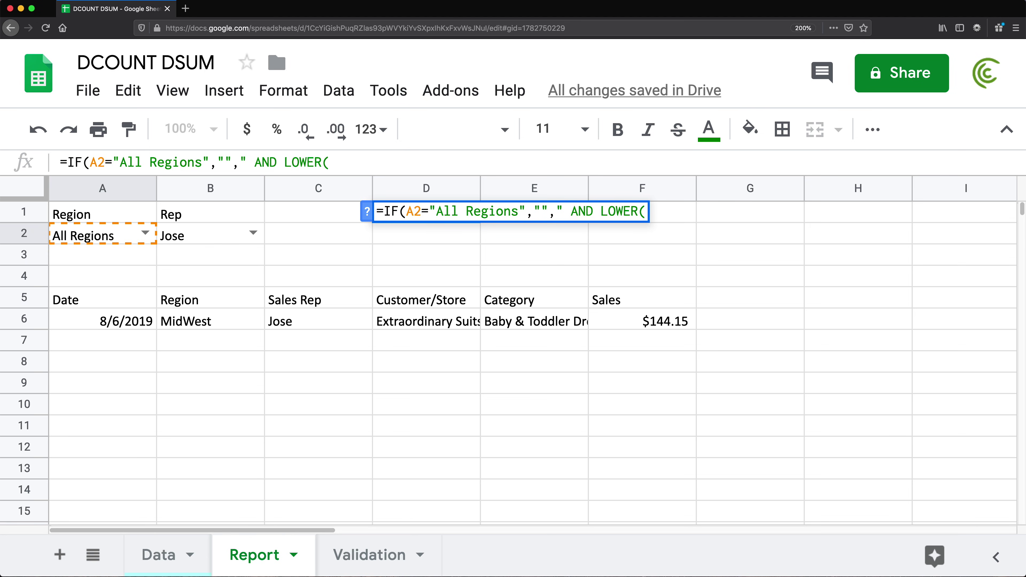
text(B))
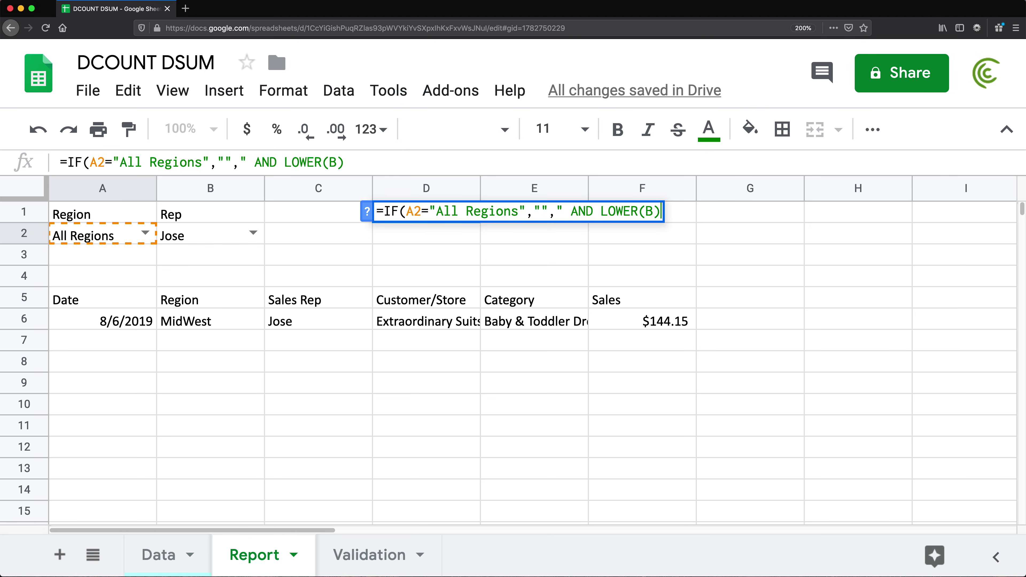
text( = )
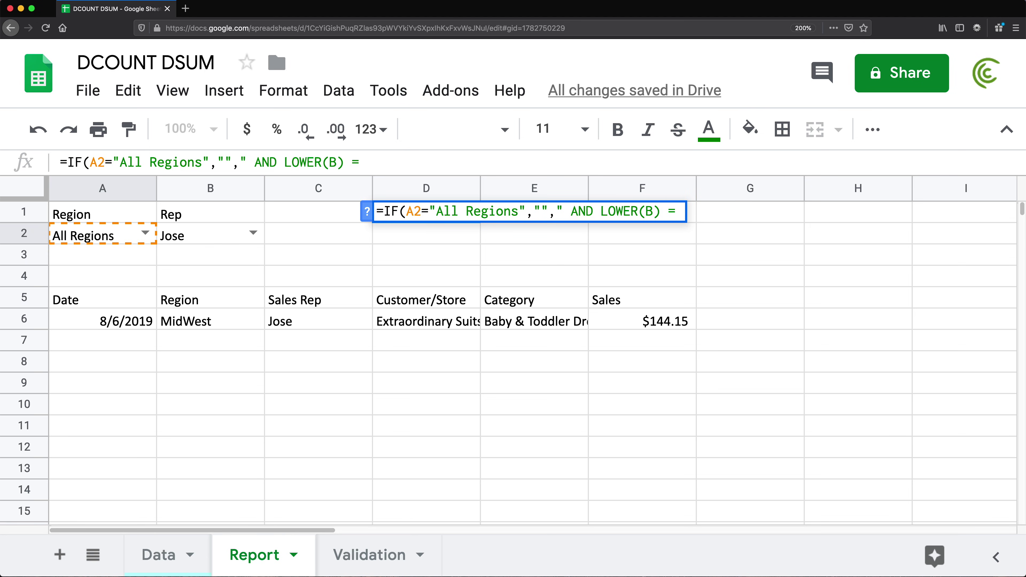
text(LOWER()
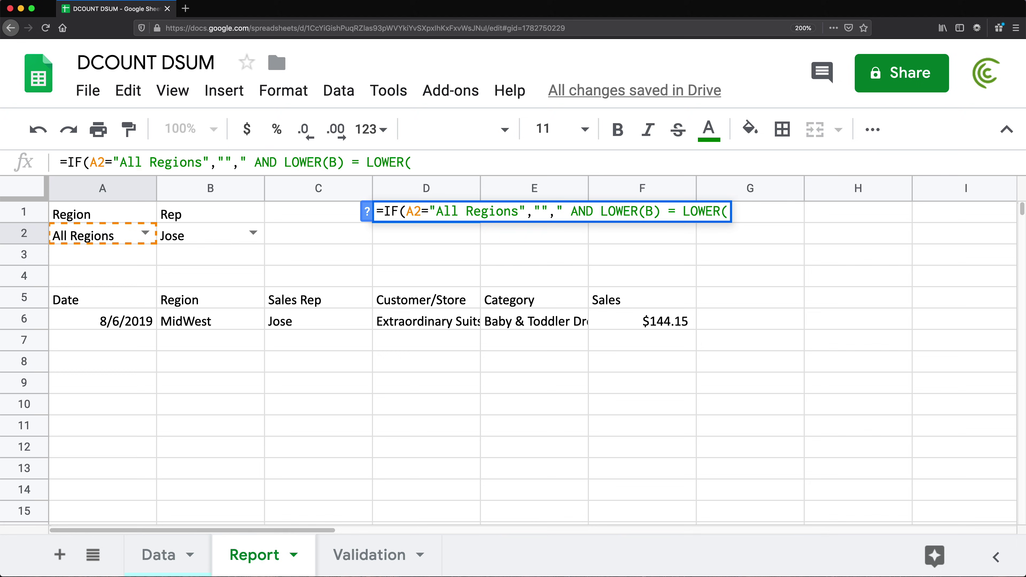
text('Mid)
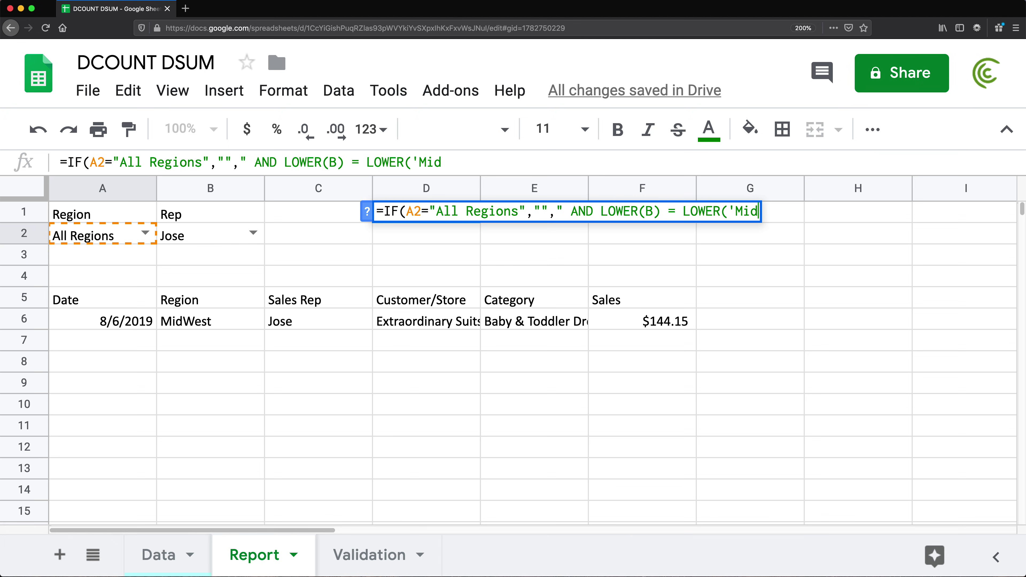
text(Weist)
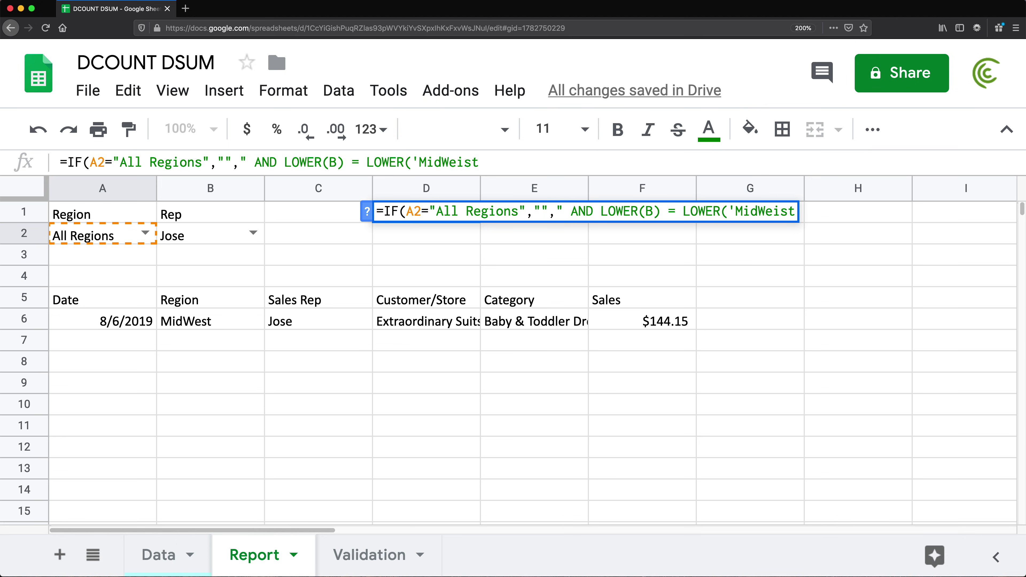
key(BackSpace)
key(BackSpace)
key(BackSpace)
key(BackSpace)
key(BackSpace)
key(BackSpace)
key(BackSpace)
key(BackSpace)
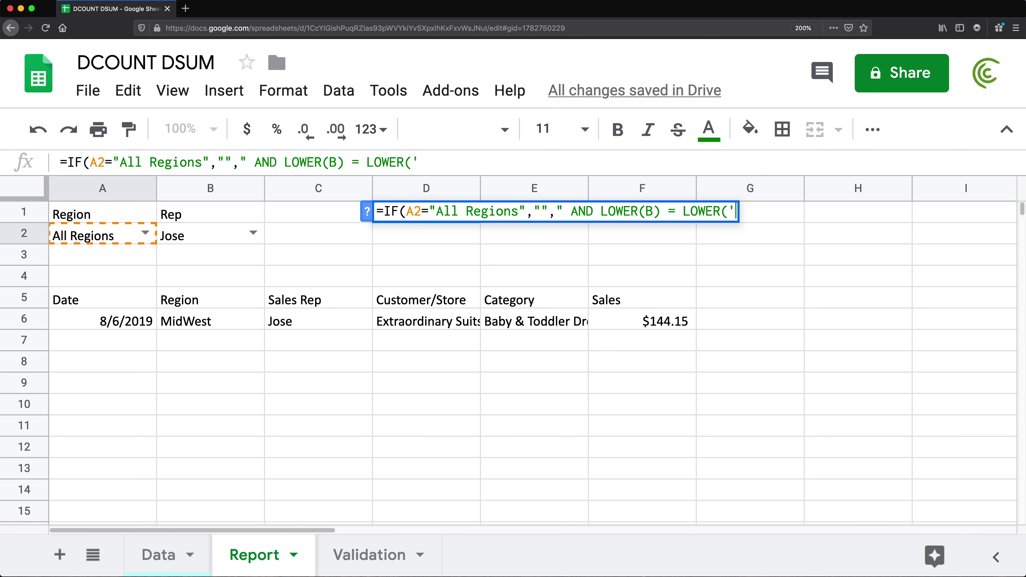
- Complete the D1 formula by concatenating A2 inside single quotes in the second LOWER, ending with "') " and the closing parenthesis
text(")
drag(557, 210, 563, 210)
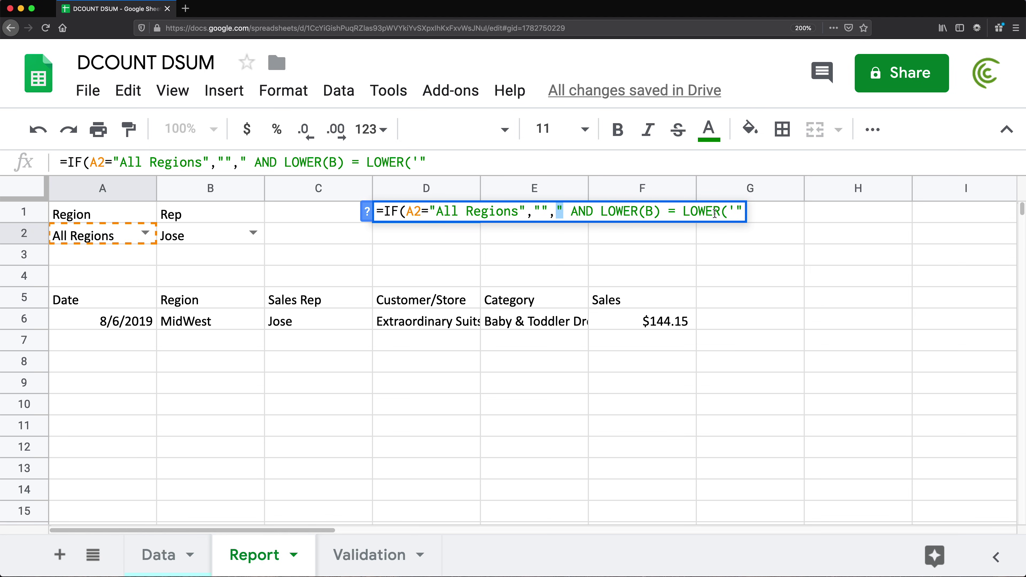
click(743, 209)
text(&)
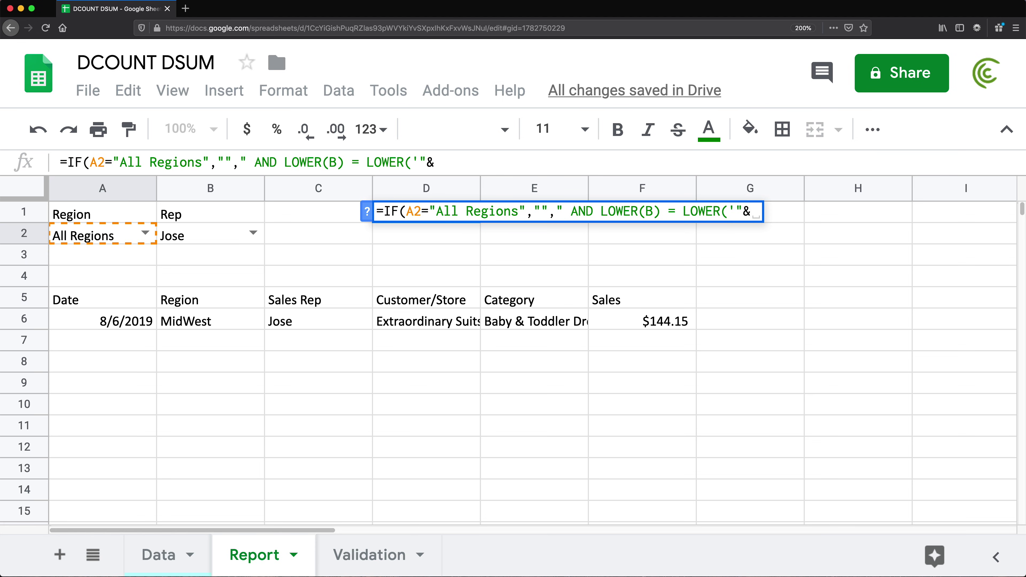
click(74, 238)
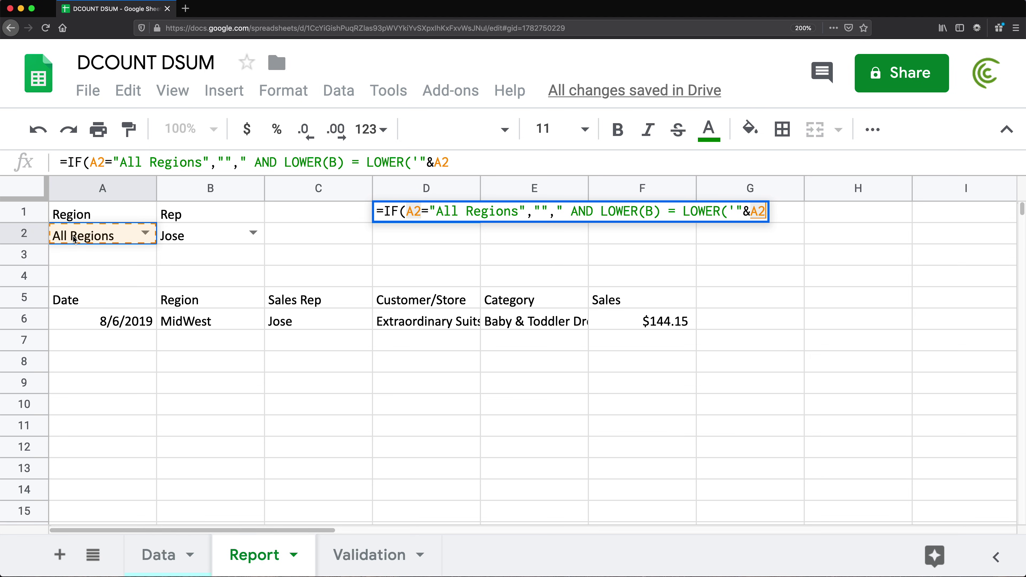
text(&)
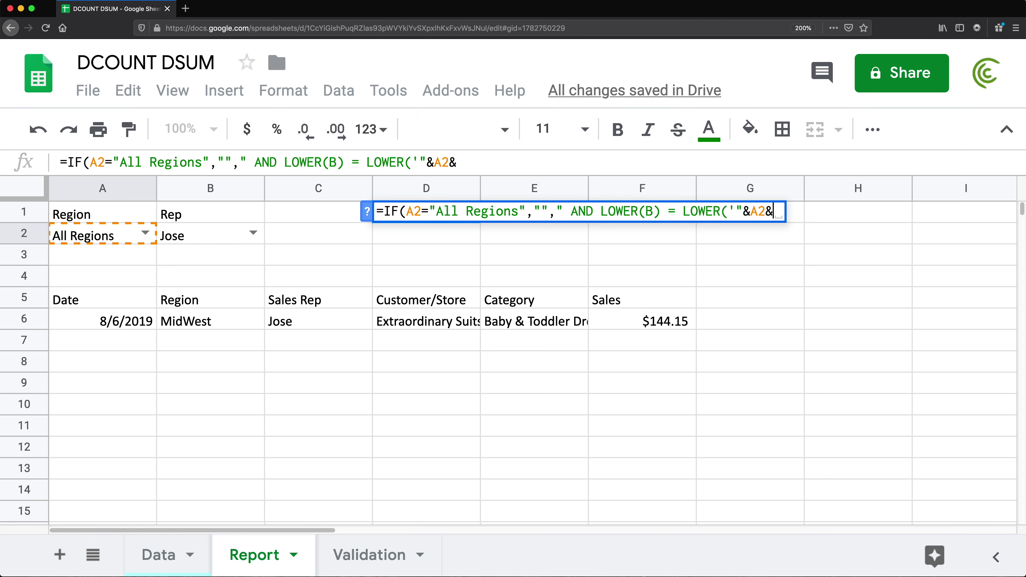
text(")
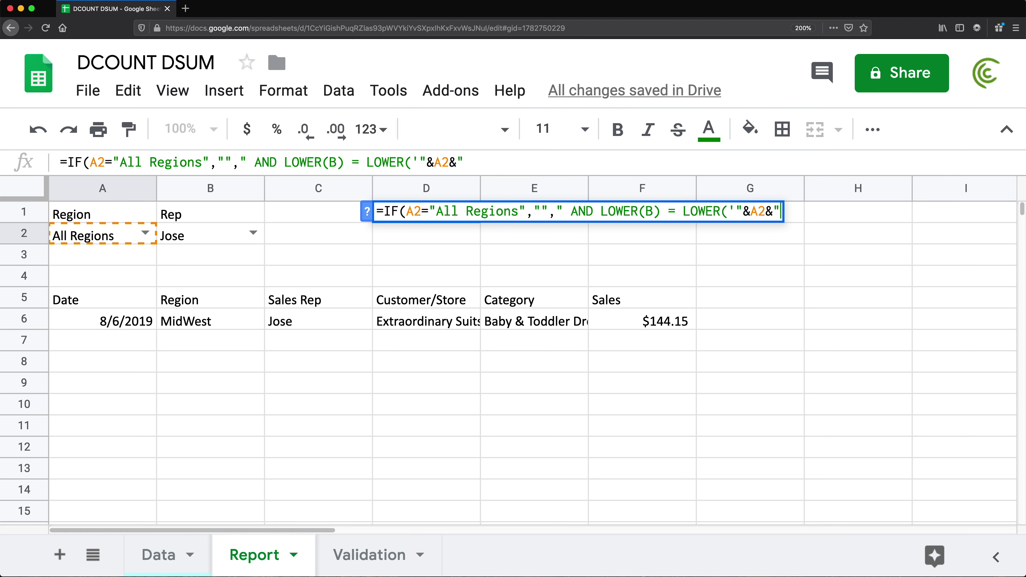
text('))
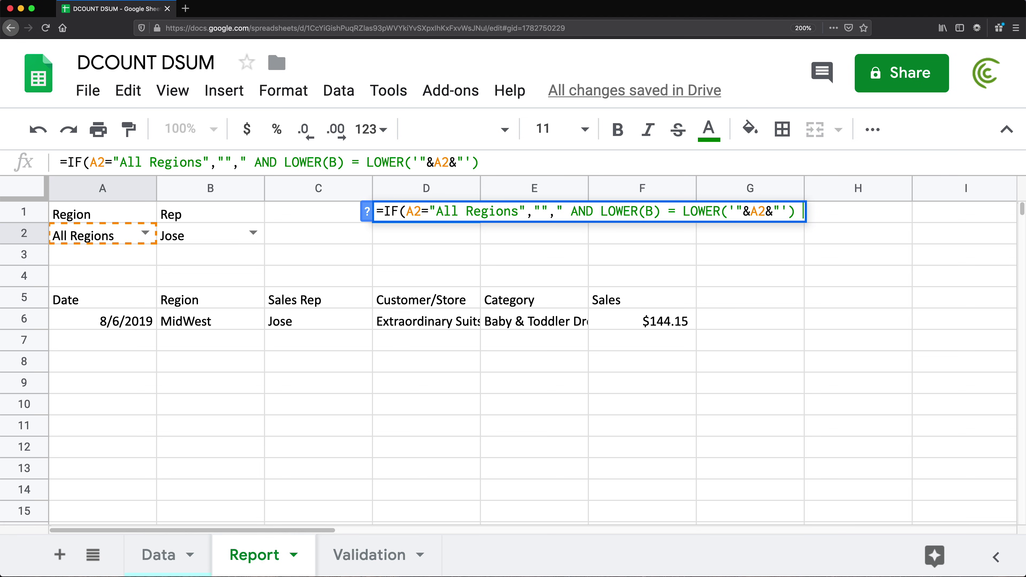
text( "))
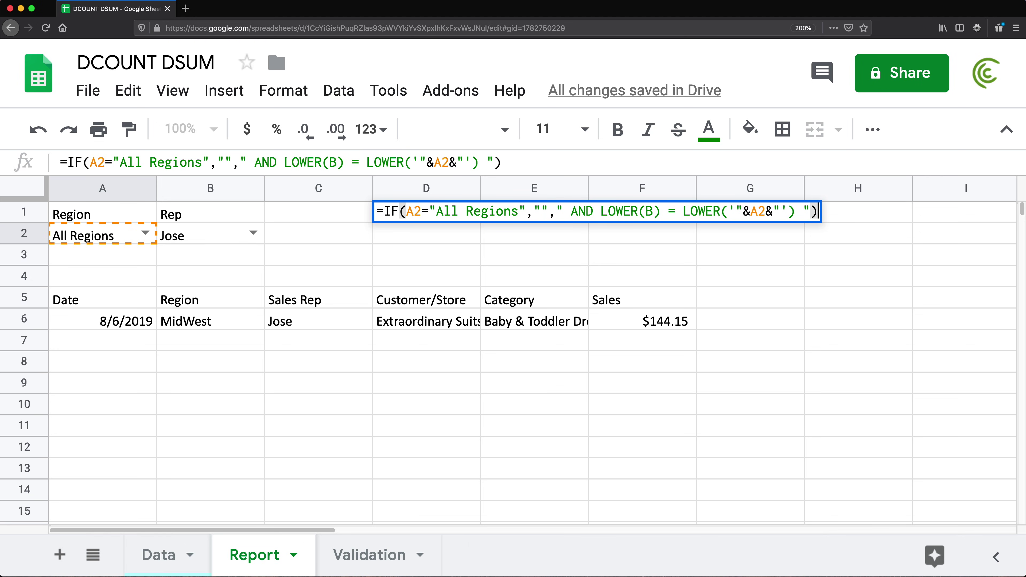
key(Return)
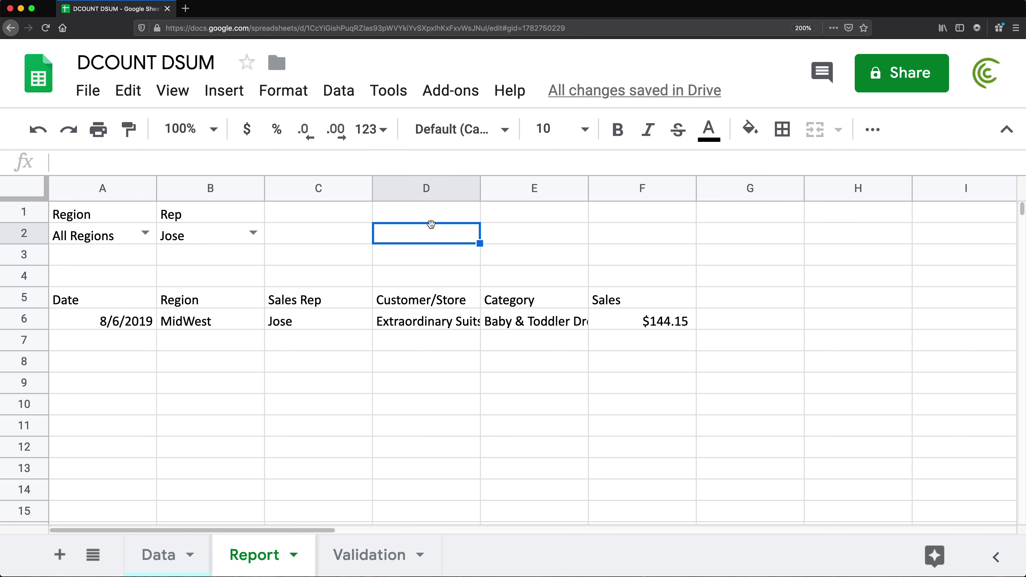
- Choose South as the region in A2 to test the D1 formula
click(431, 219)
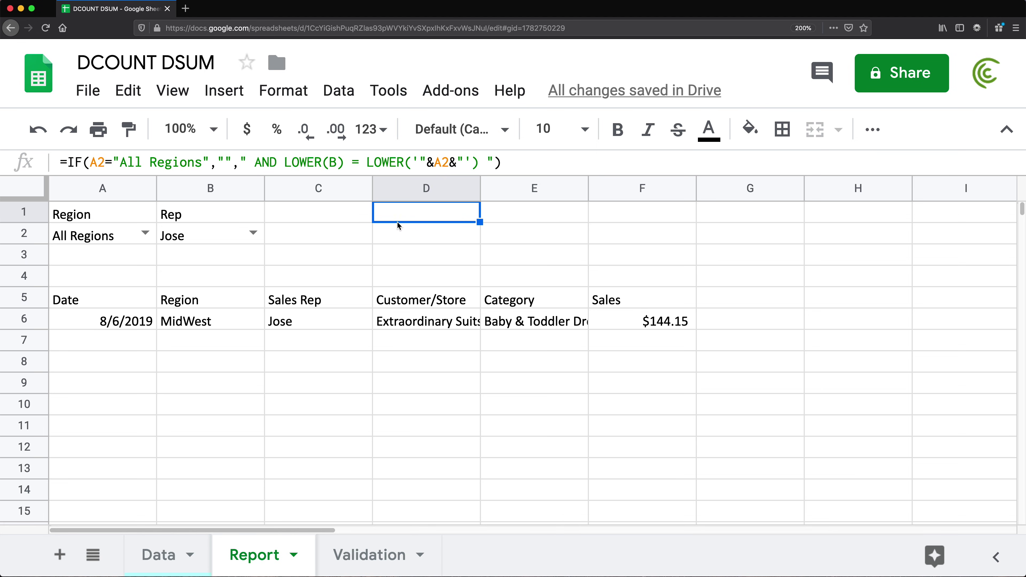
click(145, 234)
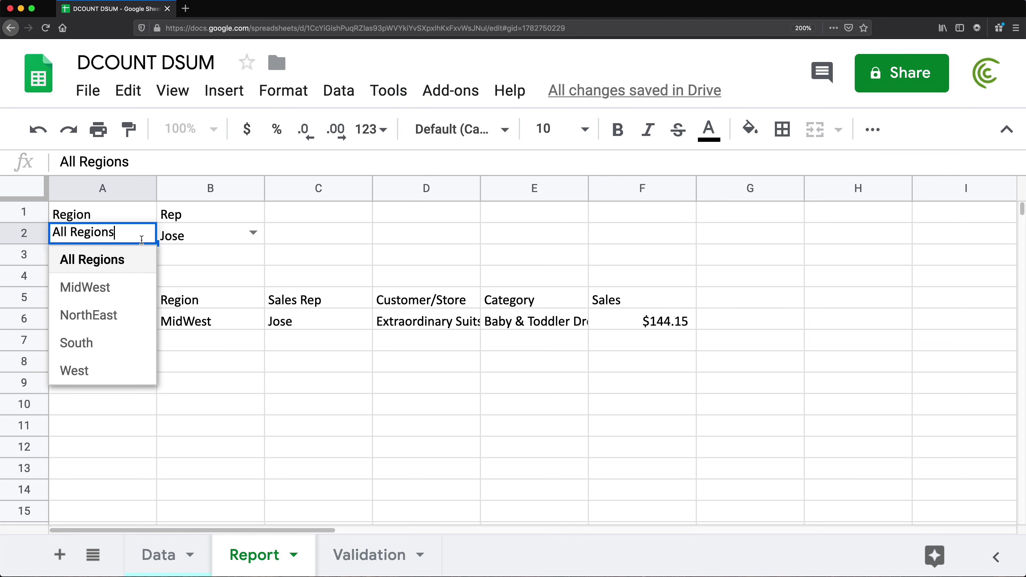
click(98, 343)
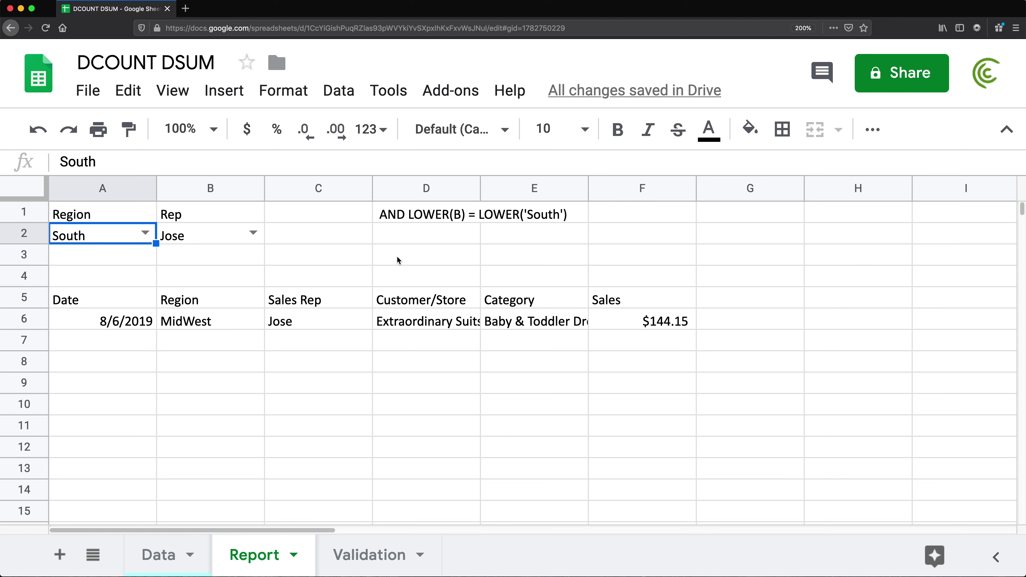
- Compare the region criterion inside the A5 query with the condition text built in D1
click(90, 300)
double_click(90, 300)
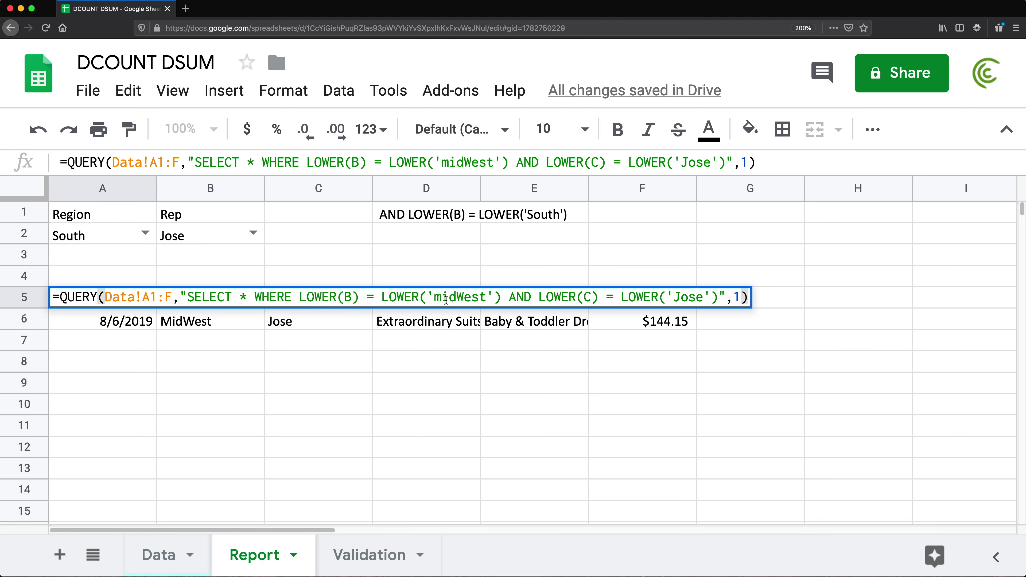
double_click(361, 294)
key(Escape)
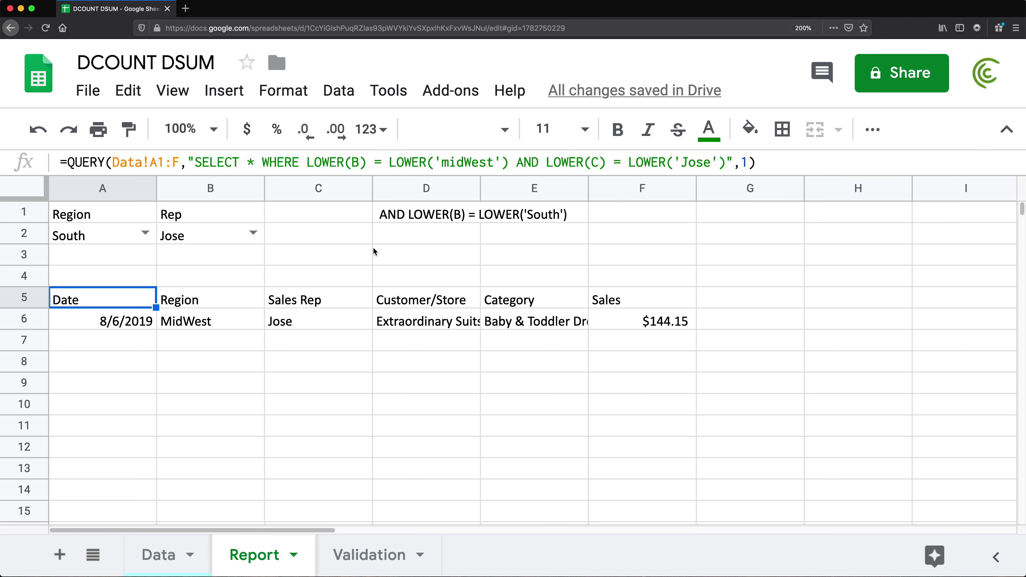
click(397, 215)
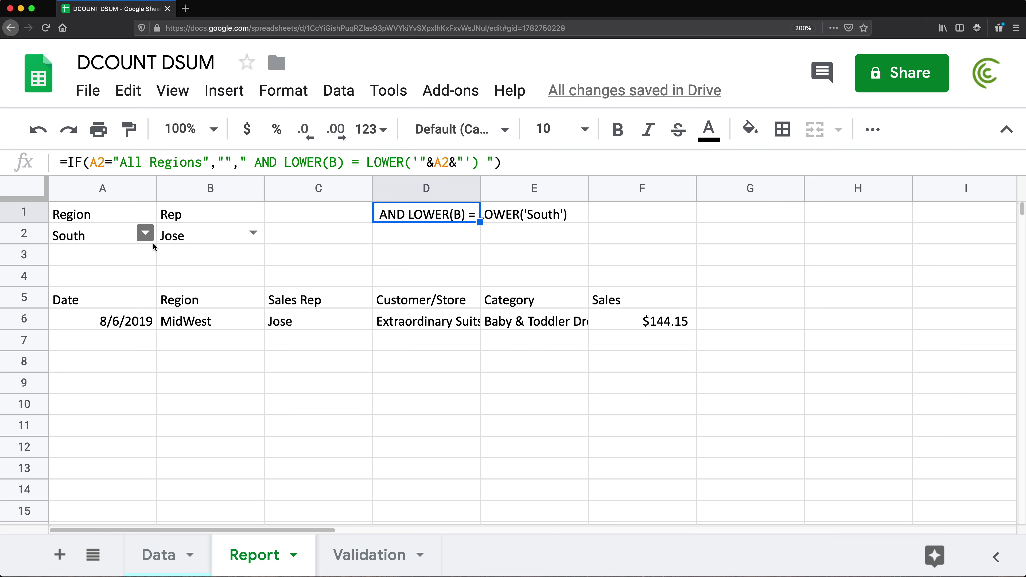
- Test the D1 formula by switching the region in A2 to MidWest and back to All Regions
click(146, 233)
click(115, 320)
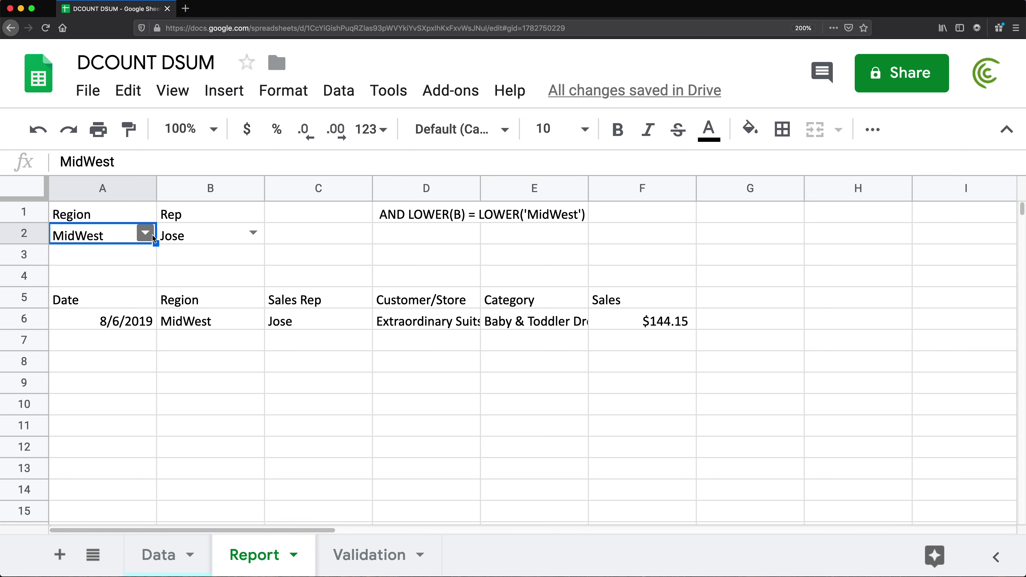
click(152, 237)
click(91, 294)
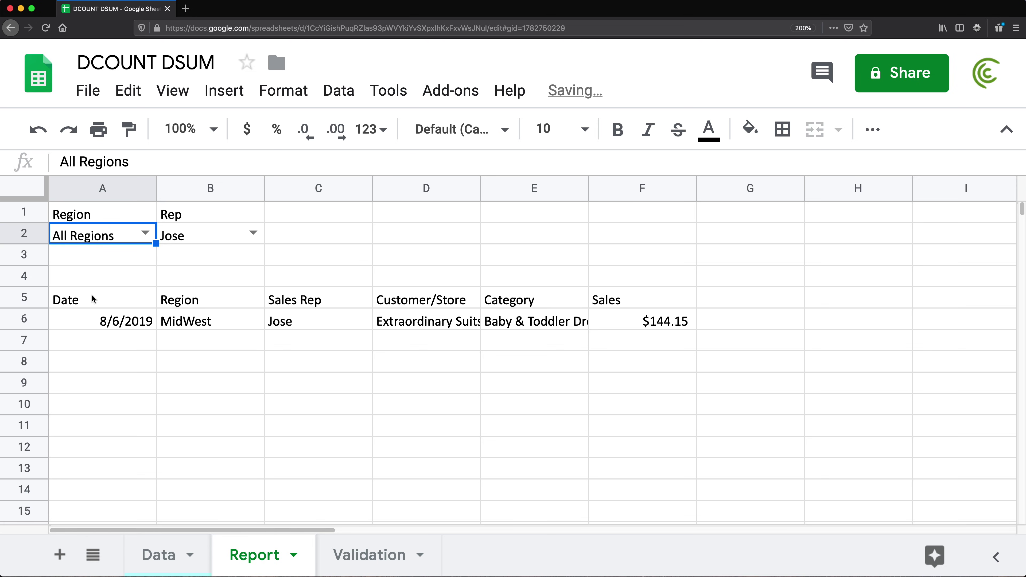
- Copy the complete IF formula text from D1 into cell D2 with its A2 references intact
click(419, 215)
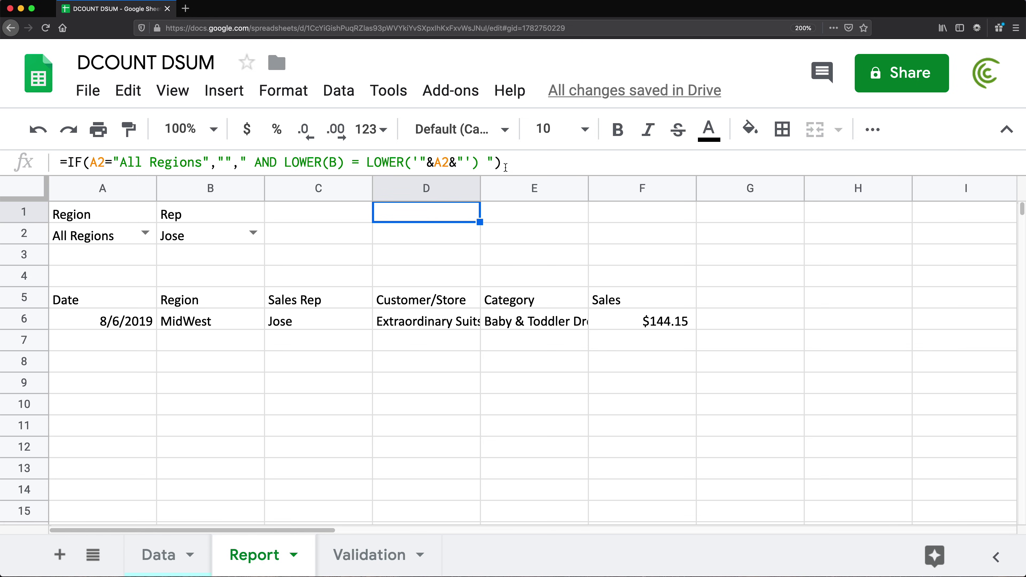
drag(503, 163, 25, 163)
key(ctrl+c)
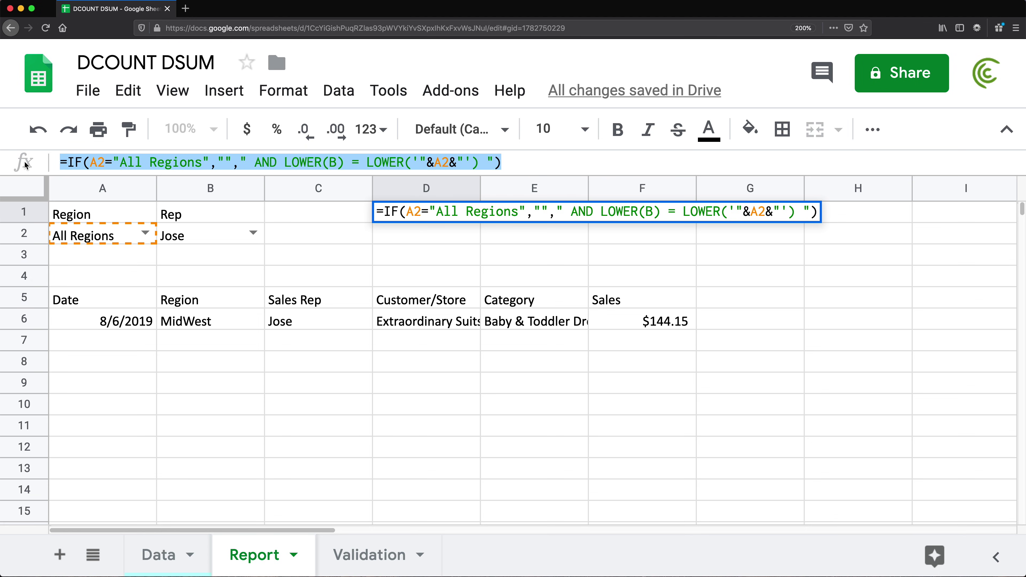
key(Escape)
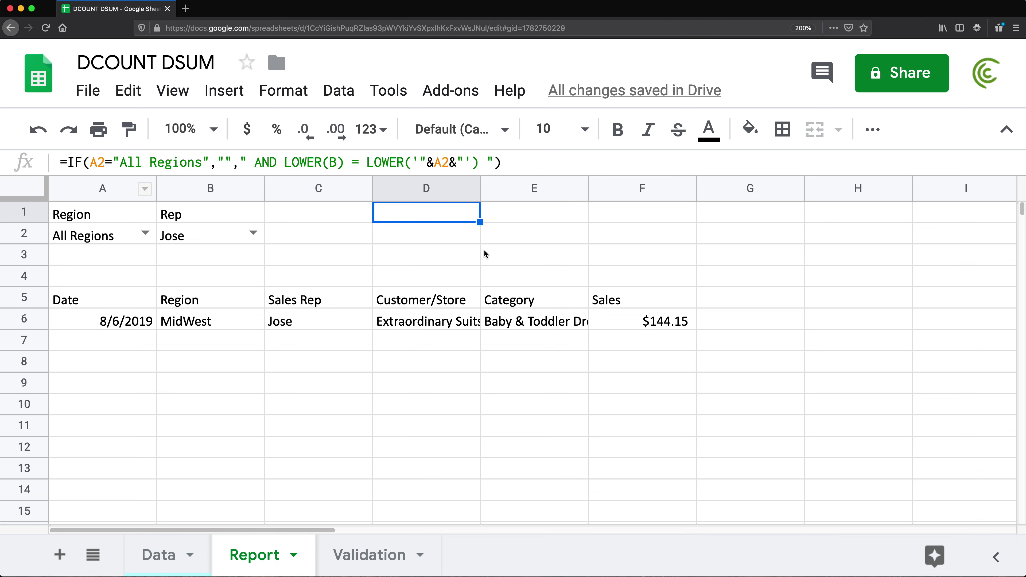
click(447, 228)
key(ctrl+v)
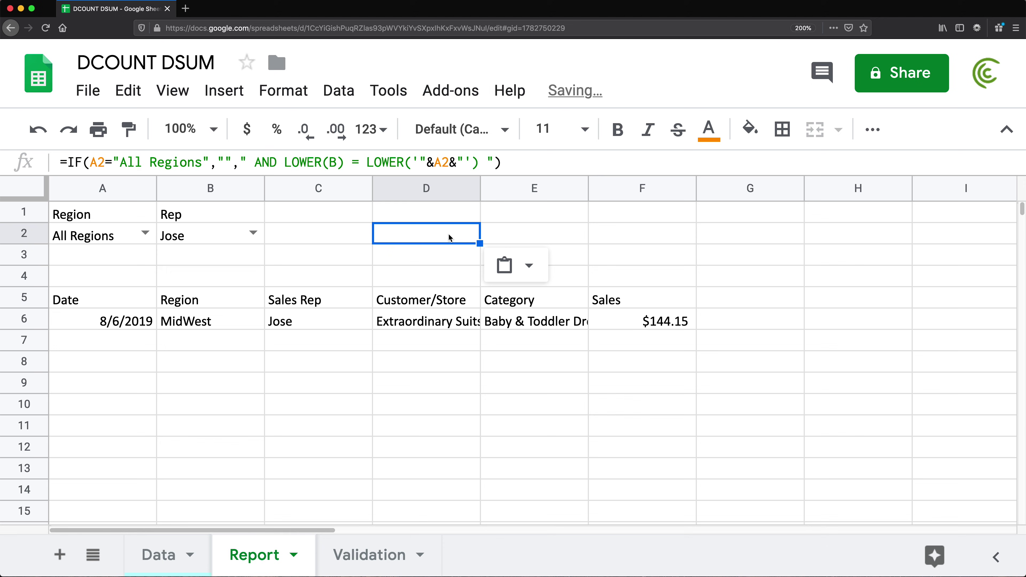
- Change the comparison text in D2's IF formula to "All Reps", leaving the empty-string result in place
double_click(423, 235)
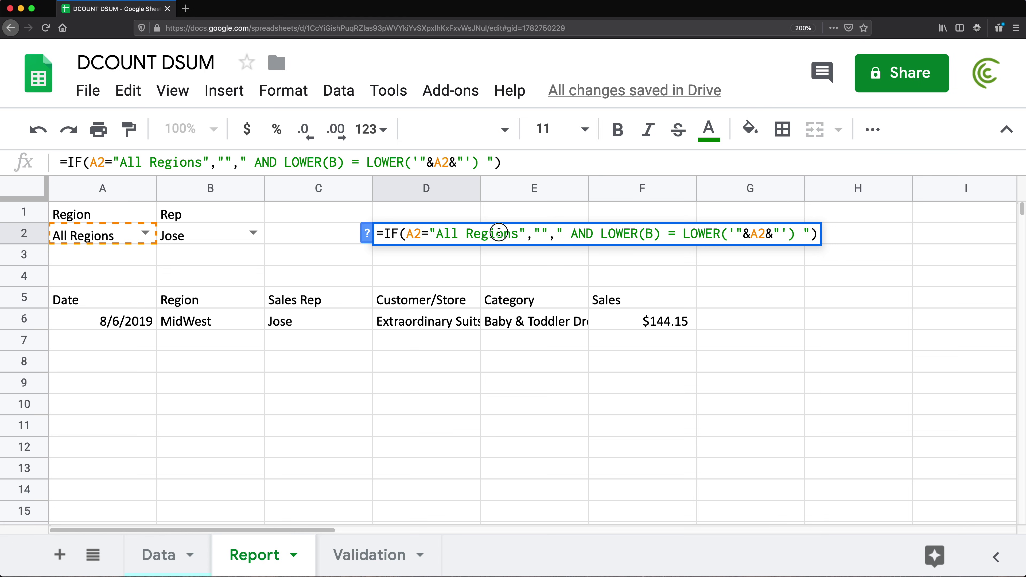
double_click(499, 234)
click(505, 234)
drag(520, 234, 483, 234)
text(ps)
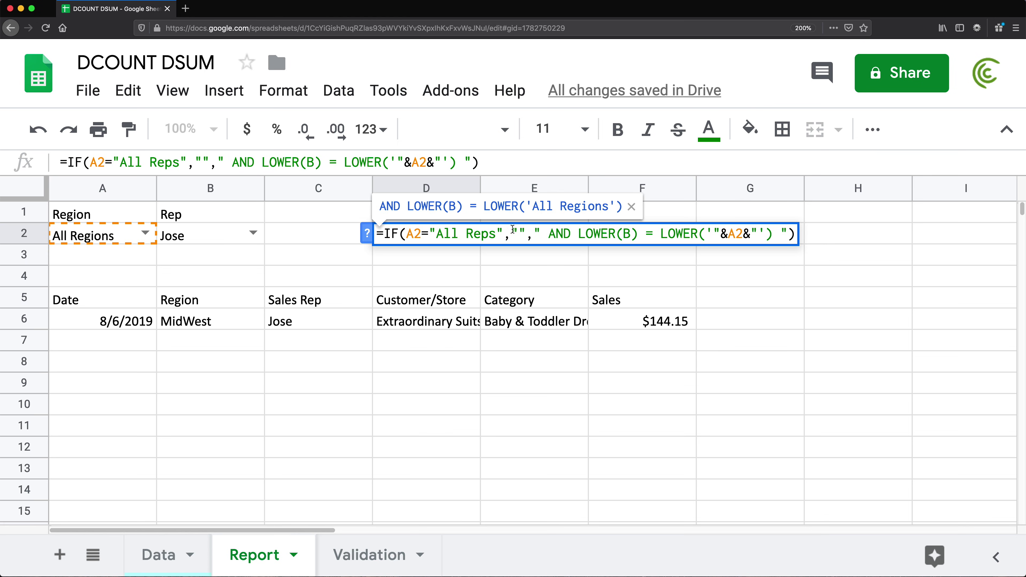
drag(520, 235, 512, 234)
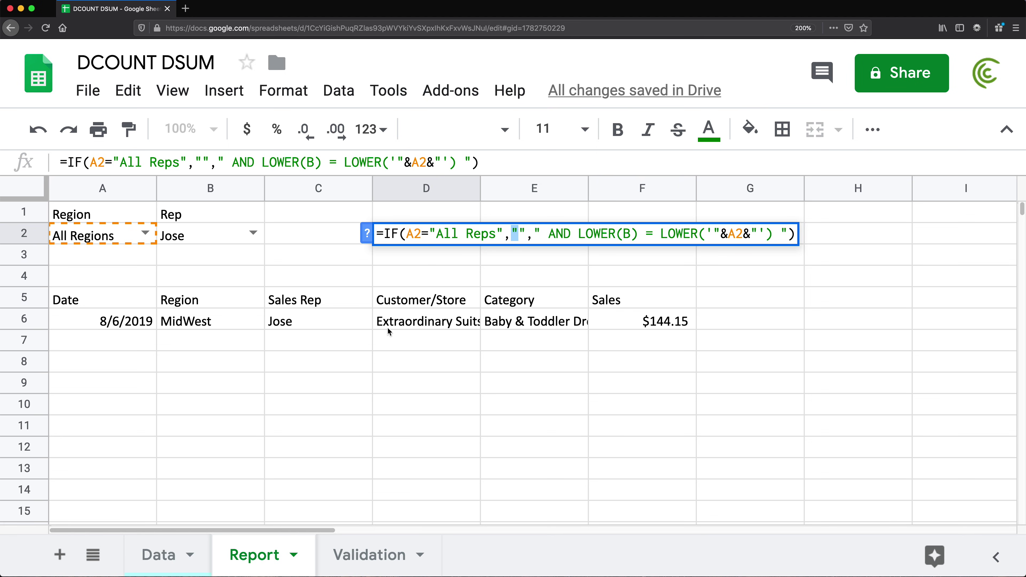
- Make D2's condition string compare LOWER(C) with the rep in B2 in place of the region reference
click(632, 235)
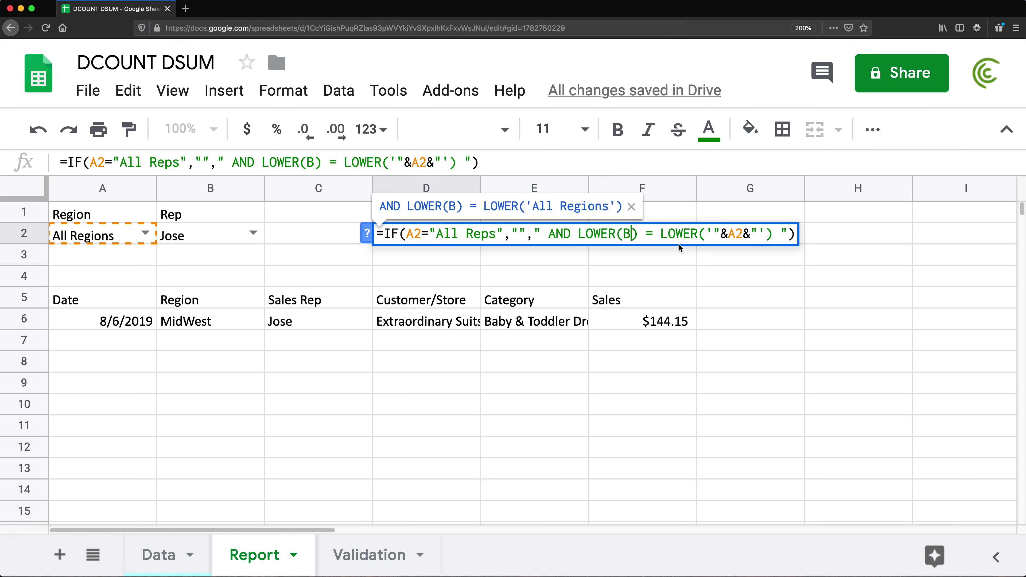
key(BackSpace)
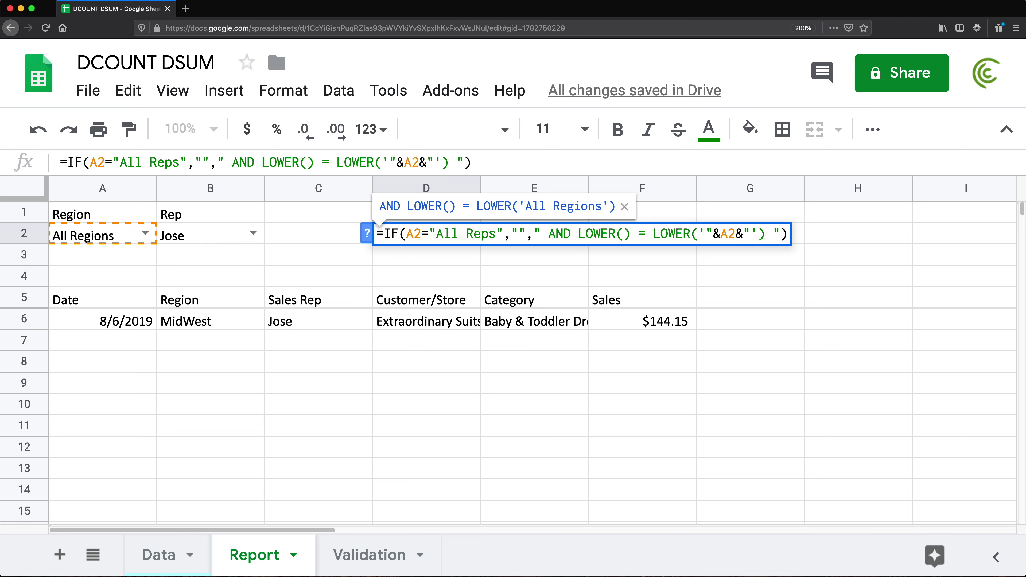
text(C)
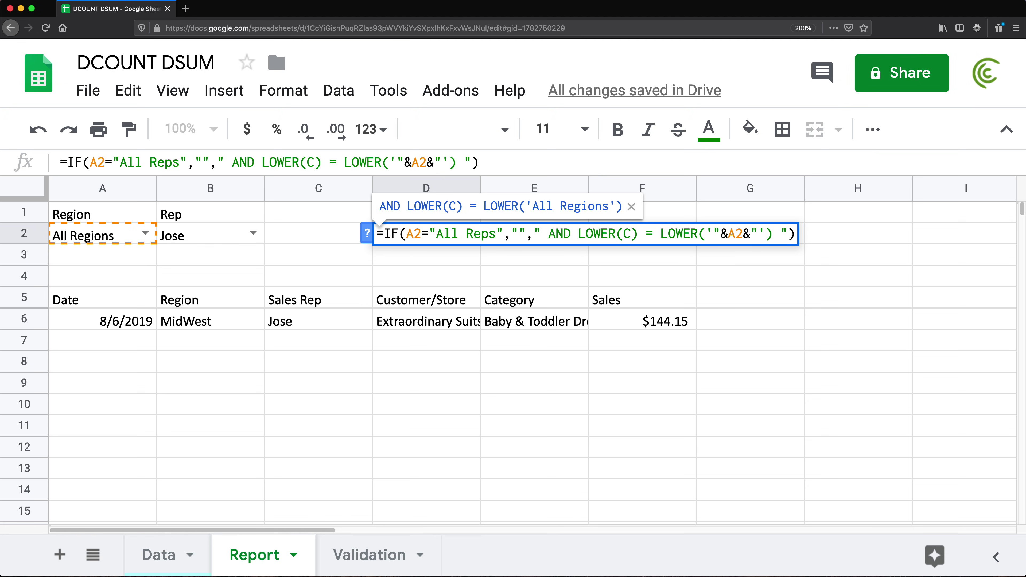
click(741, 235)
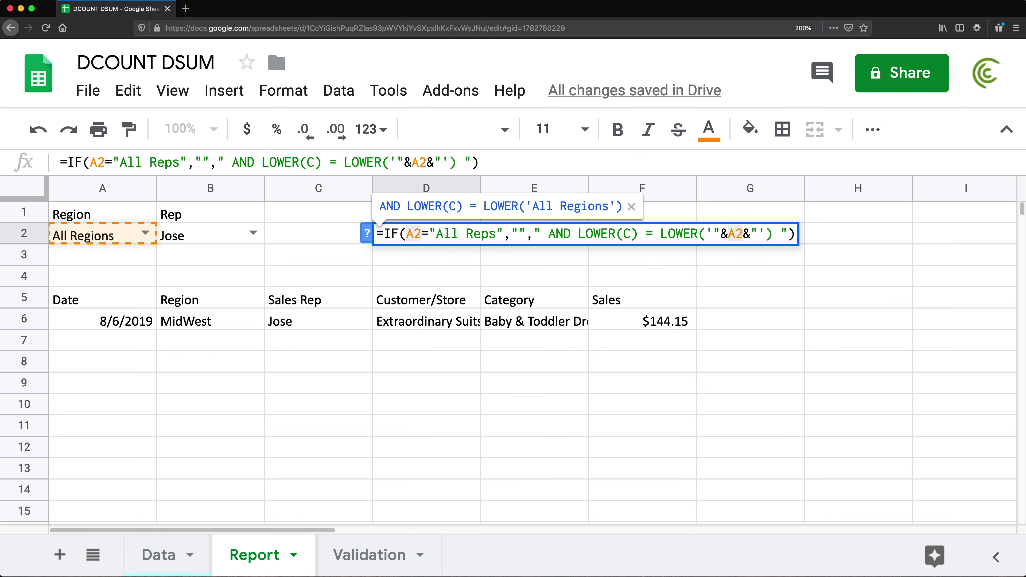
key(BackSpace)
key(BackSpace)
click(221, 234)
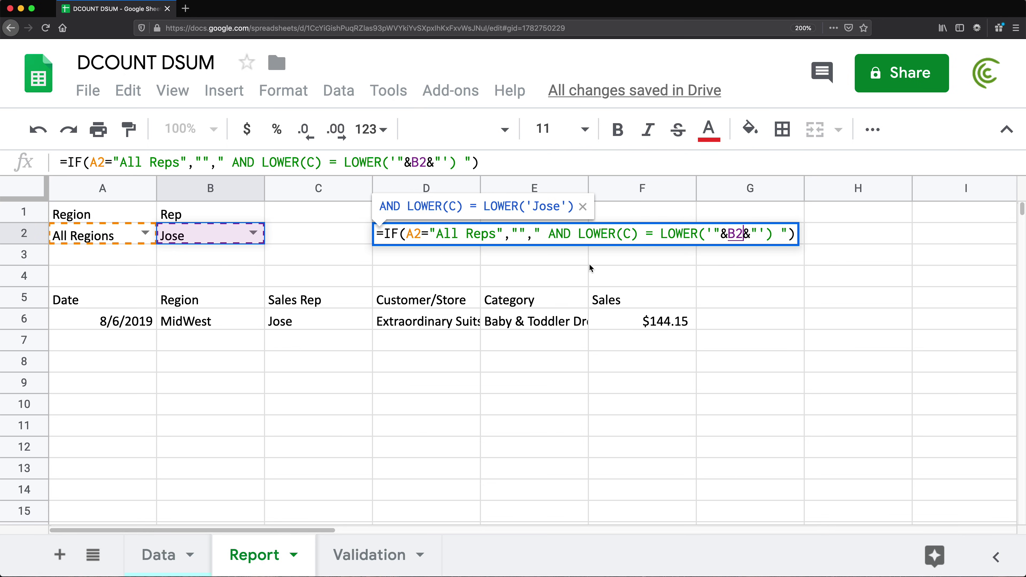
key(Return)
- Reset the text color of cell D2 to the default
click(435, 238)
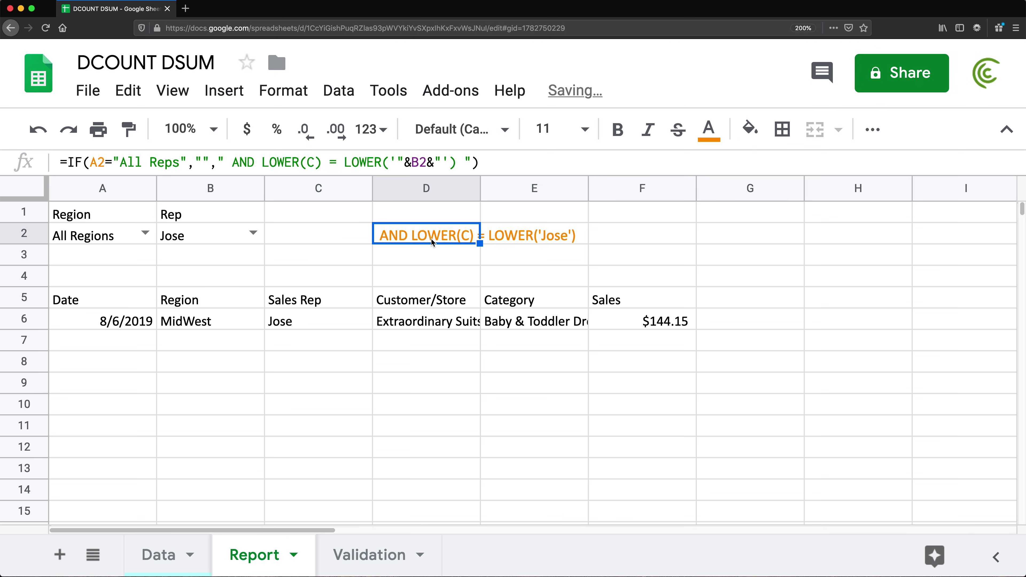
click(713, 133)
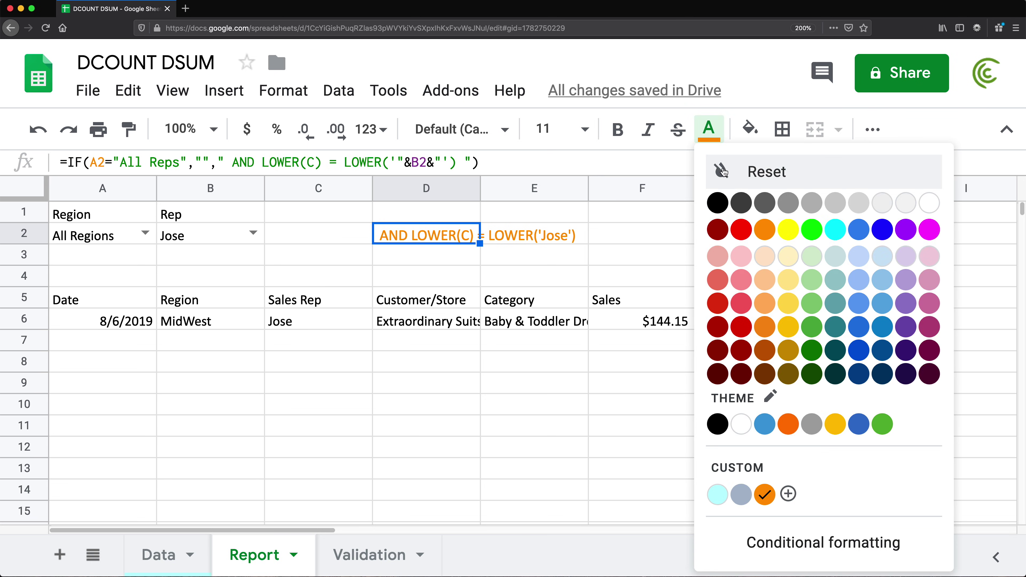
click(723, 172)
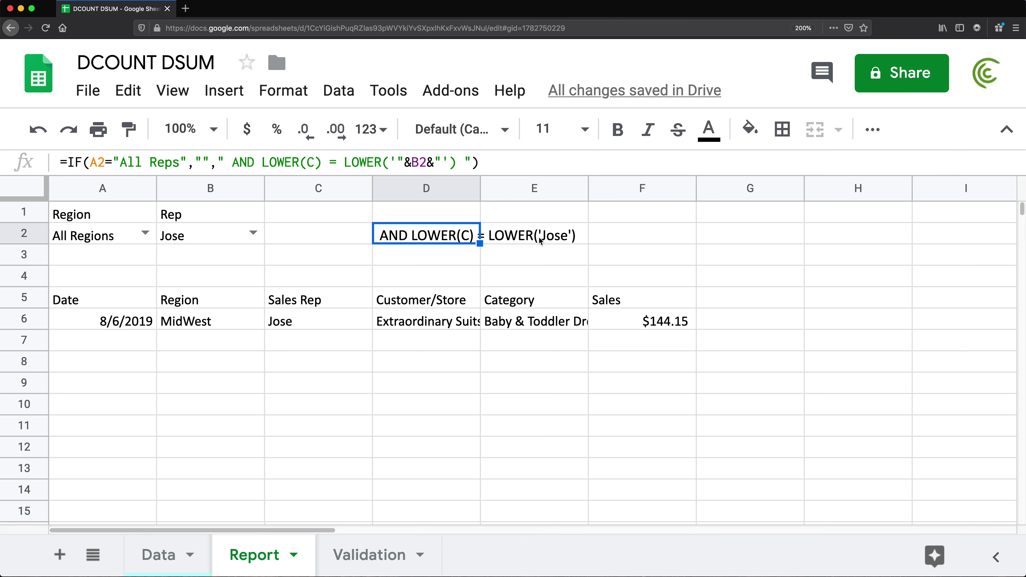
- Test the D2 formula by switching the rep in B2 to another rep and to All Reps
double_click(233, 228)
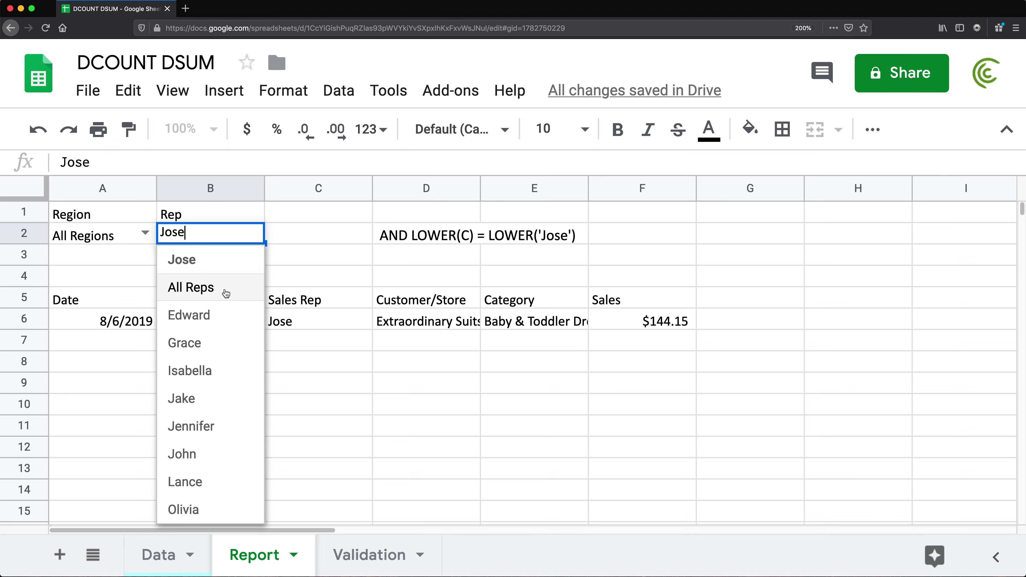
click(206, 348)
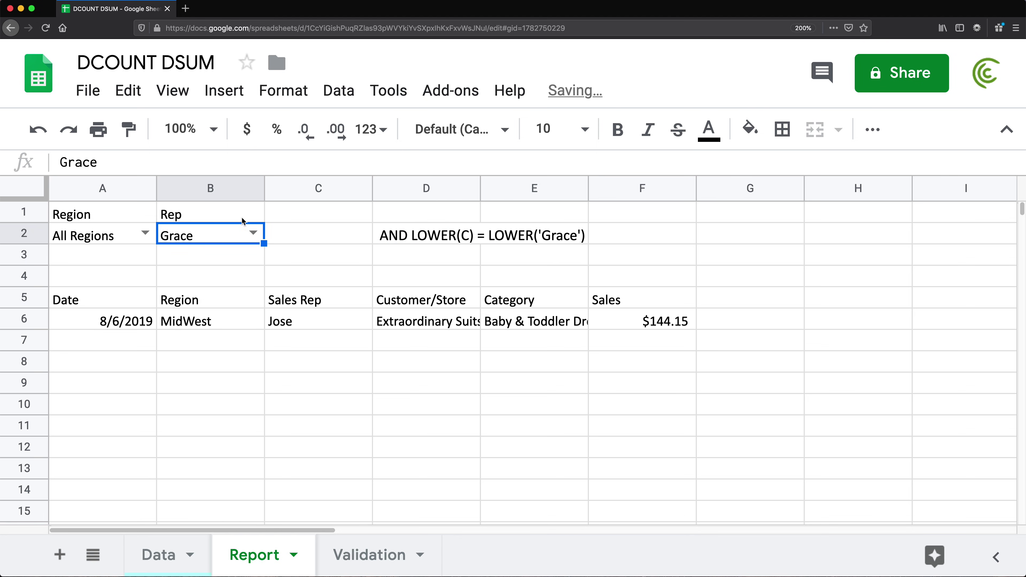
click(250, 235)
click(199, 292)
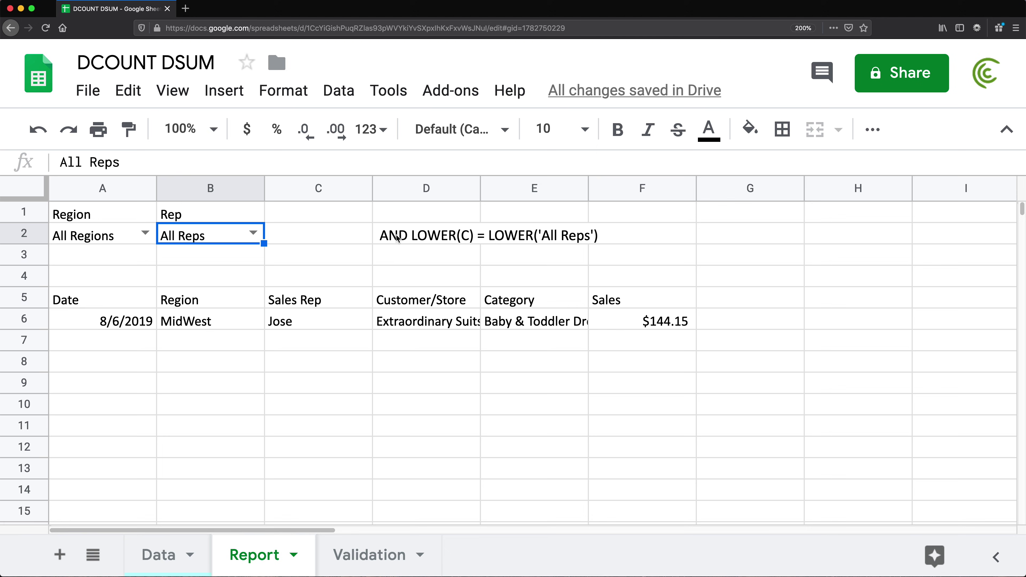
- Correct the IF test in D2 so it checks B2 for "All Reps"
click(405, 237)
double_click(405, 236)
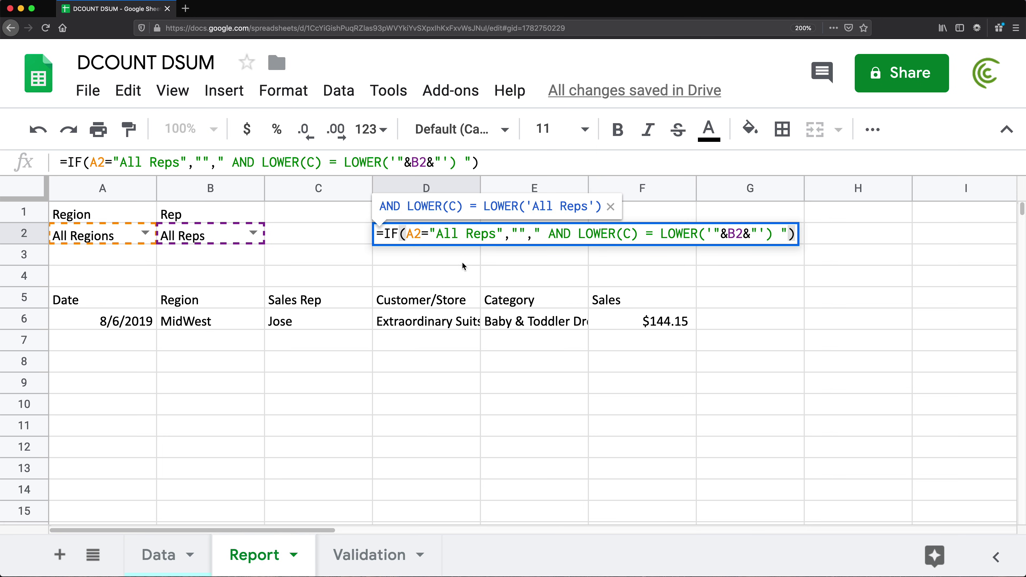
click(416, 234)
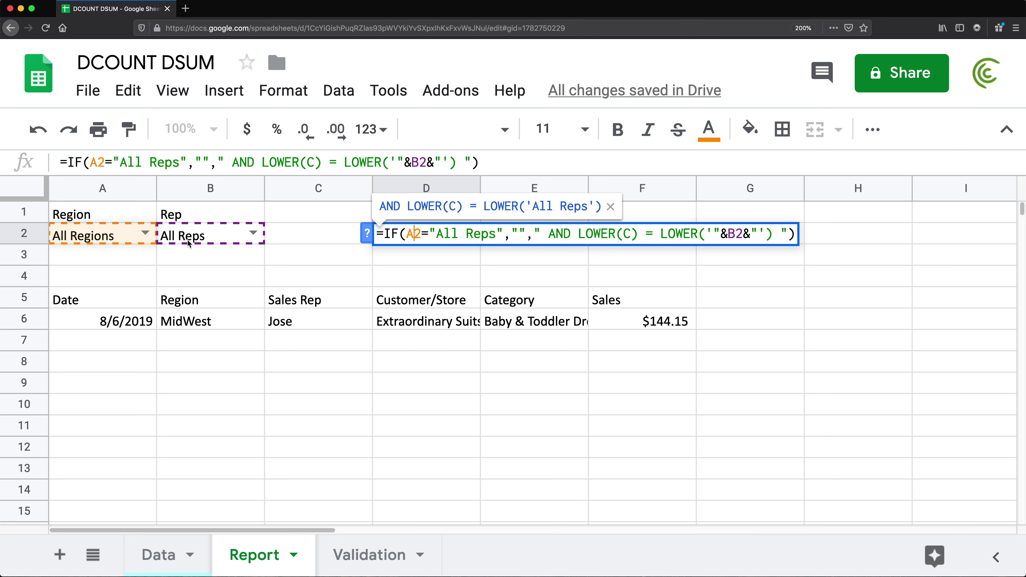
key(BackSpace)
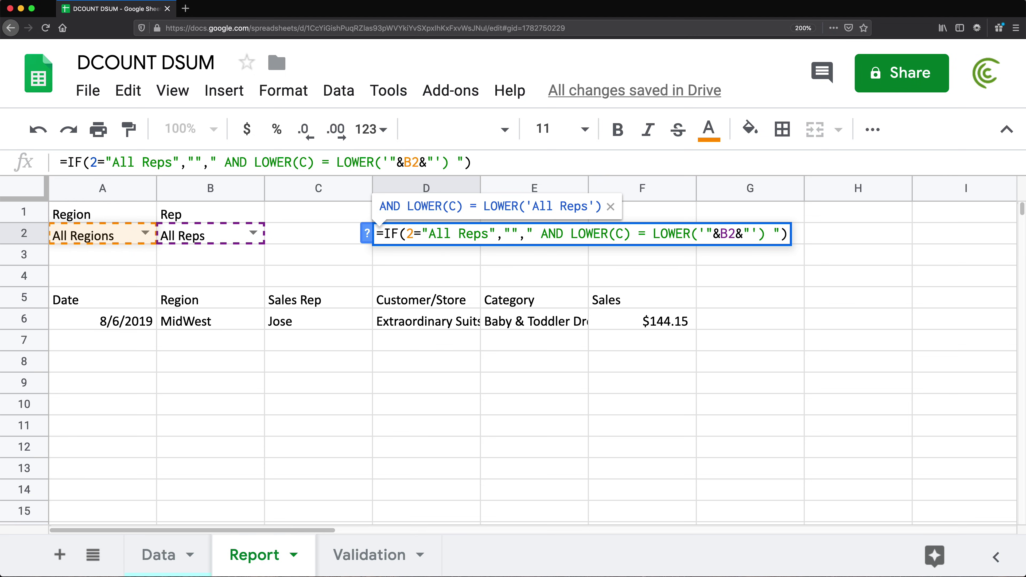
text(B)
key(Return)
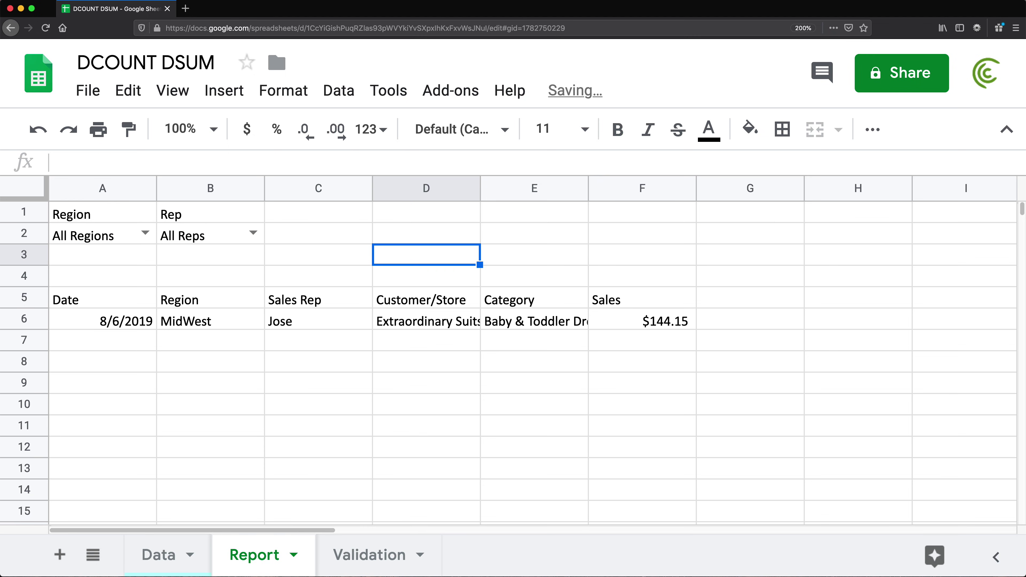
- Retest the corrected D2 formula by choosing two different individual reps in B2
click(461, 239)
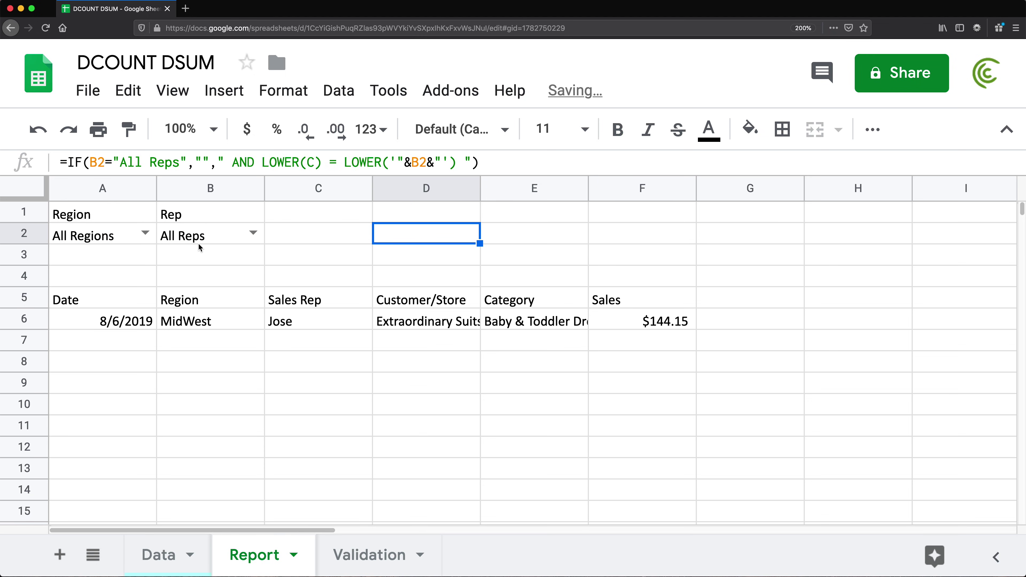
click(250, 233)
click(214, 317)
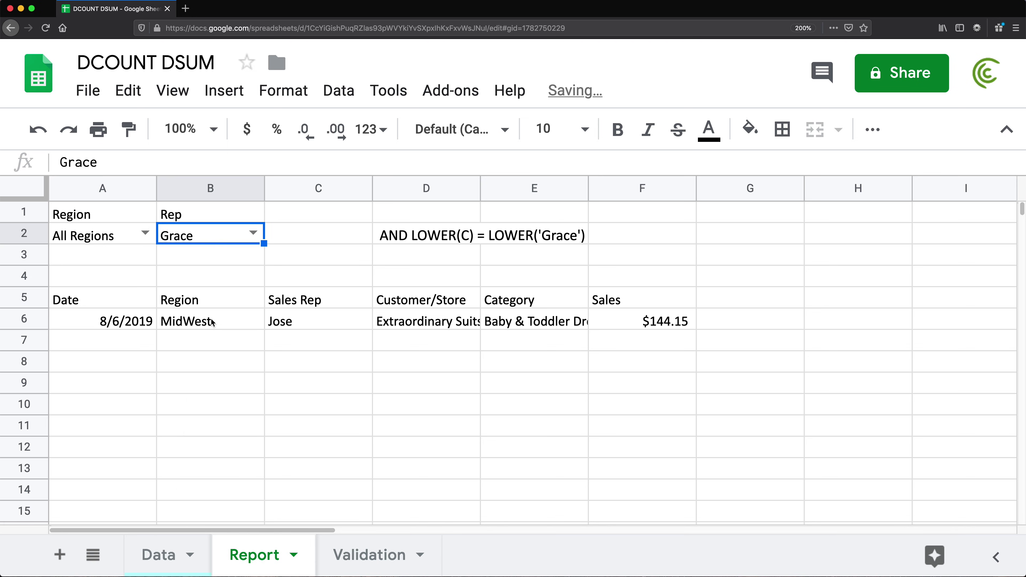
click(253, 233)
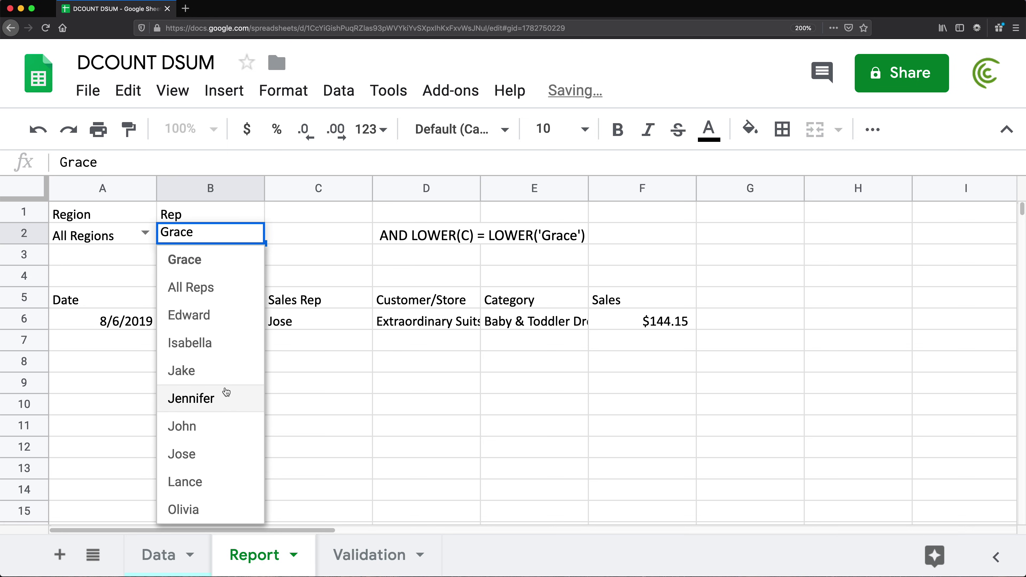
click(221, 400)
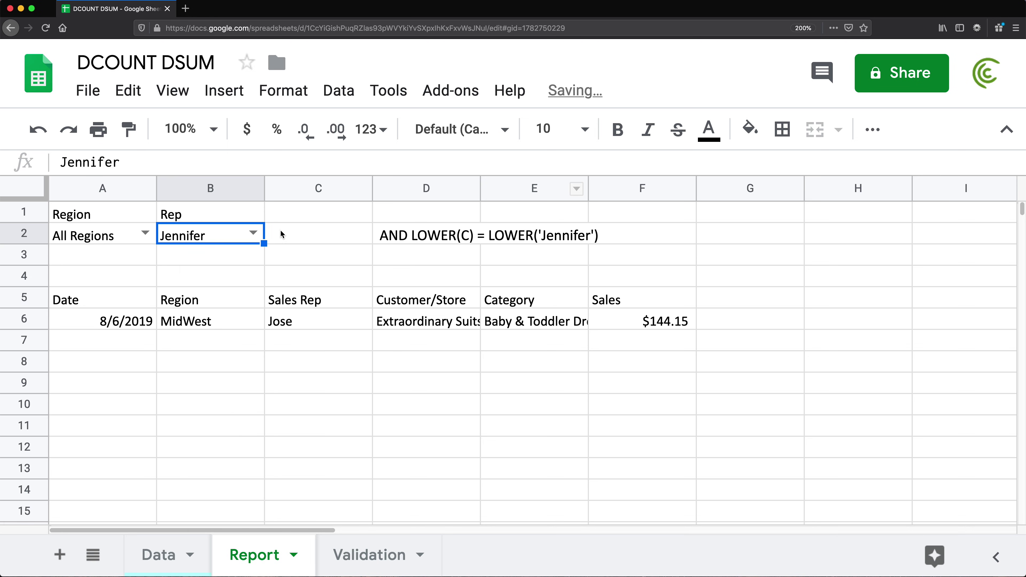
click(433, 236)
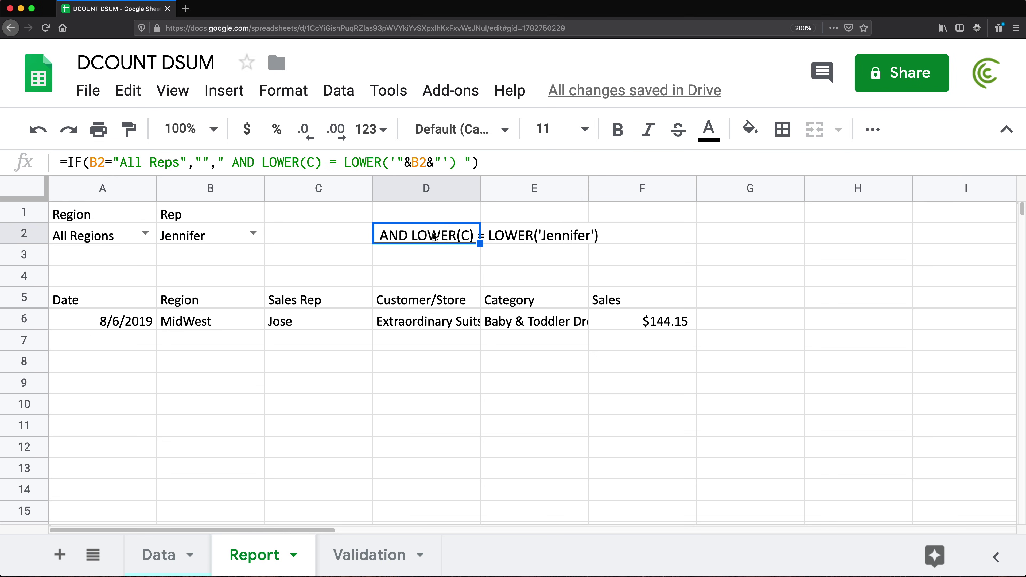
- Set the region in A2 to MidWest and compare the condition strings in D1 and D2
click(140, 234)
click(105, 291)
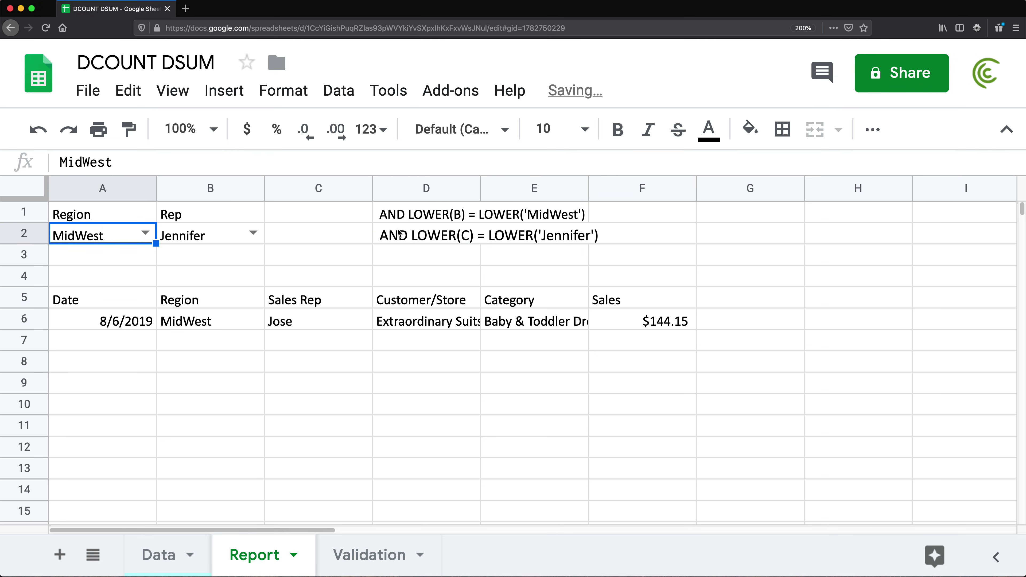
click(410, 217)
key(Down)
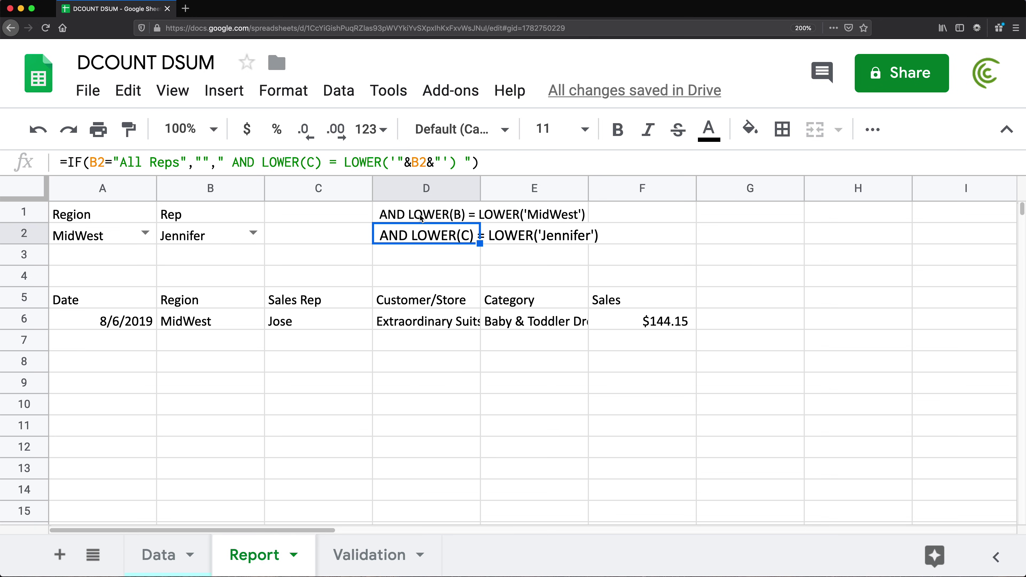
- Copy the IF expression from D2 without its equals sign, leaving the cell unchanged
double_click(393, 241)
click(382, 234)
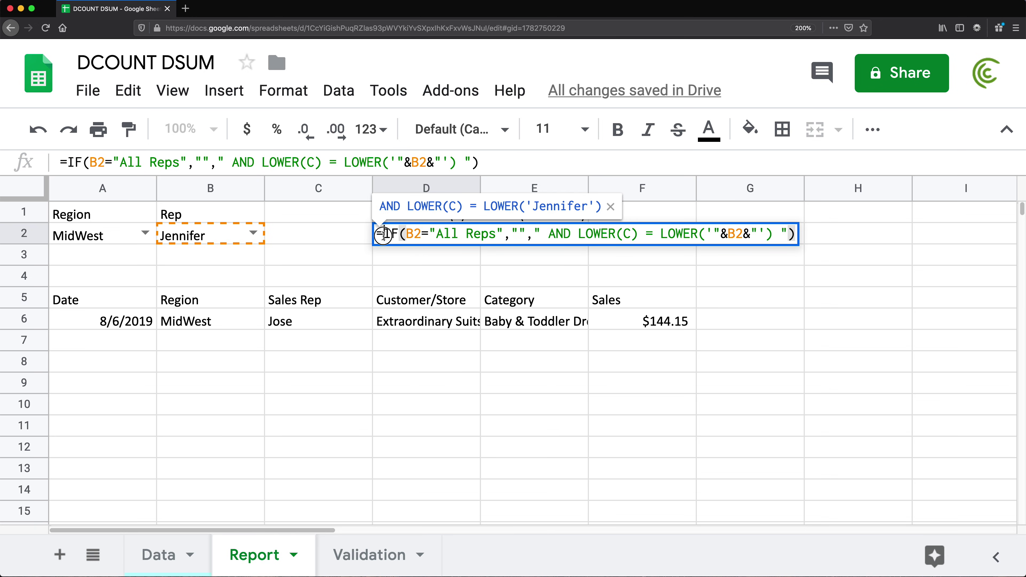
drag(383, 234, 801, 248)
key(super+c)
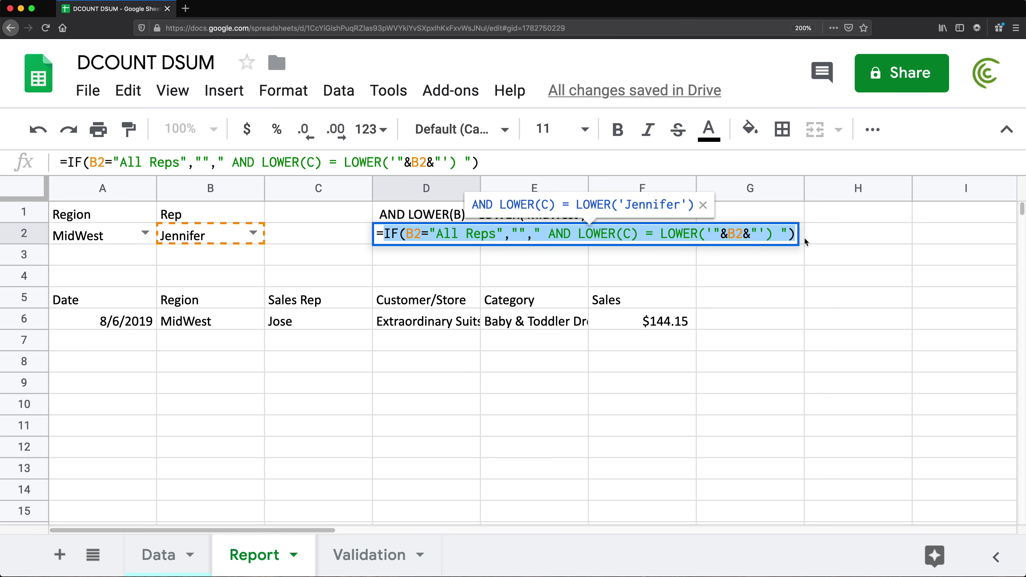
key(Escape)
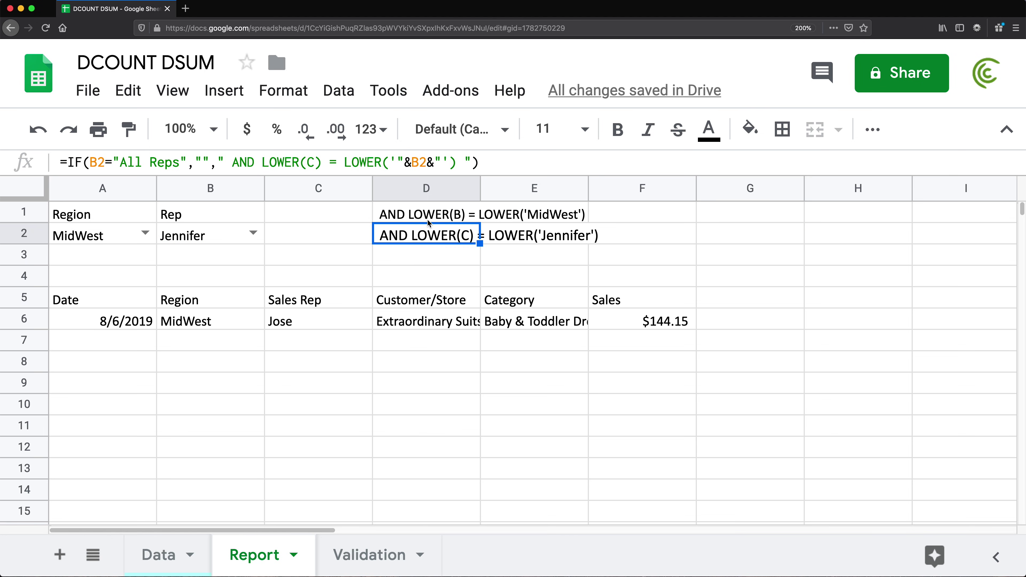
- Append the copied rep IF expression to D1's region formula, joining the two with &
click(468, 211)
double_click(468, 212)
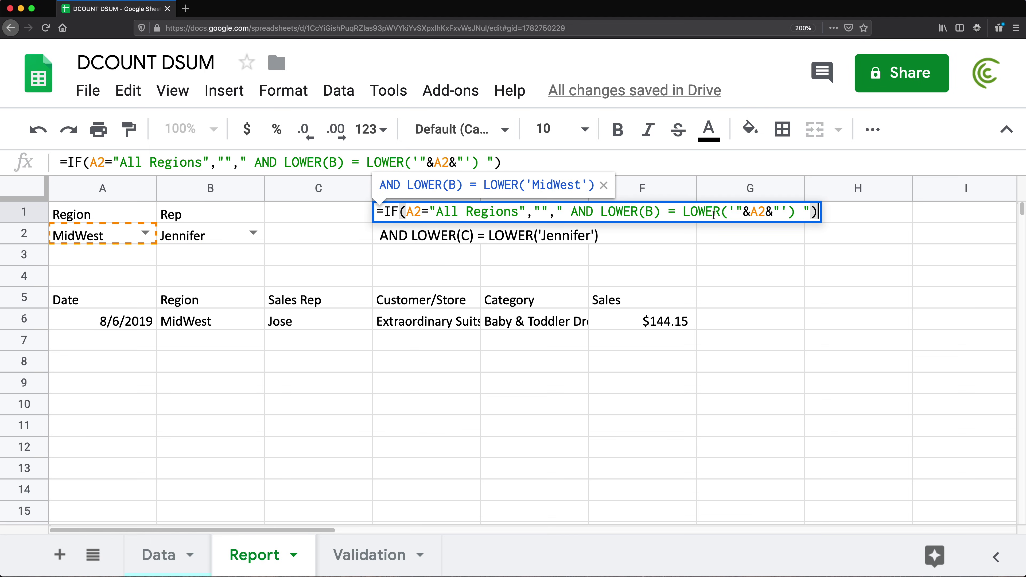
click(816, 210)
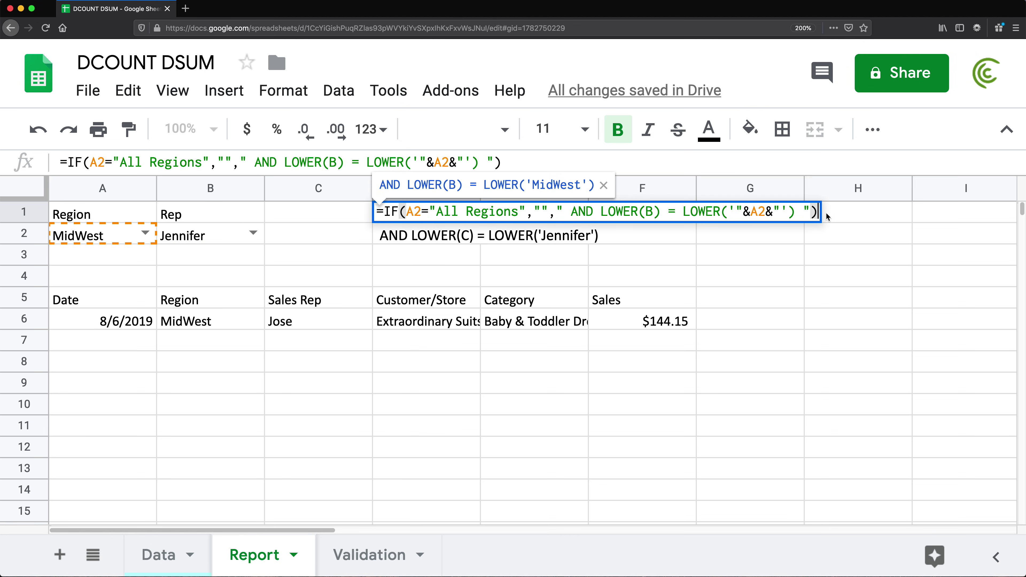
text(&)
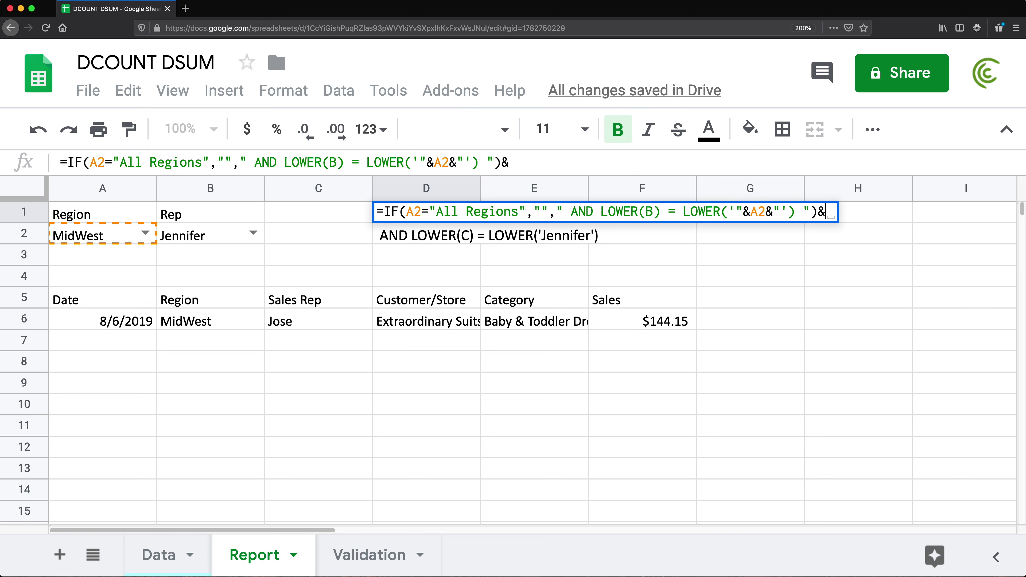
key(super+v)
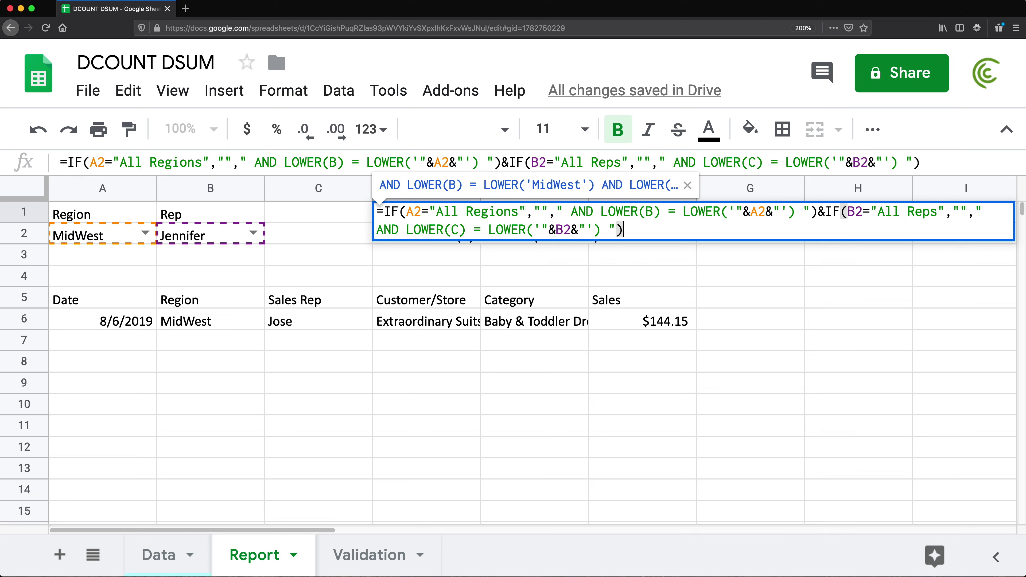
key(Return)
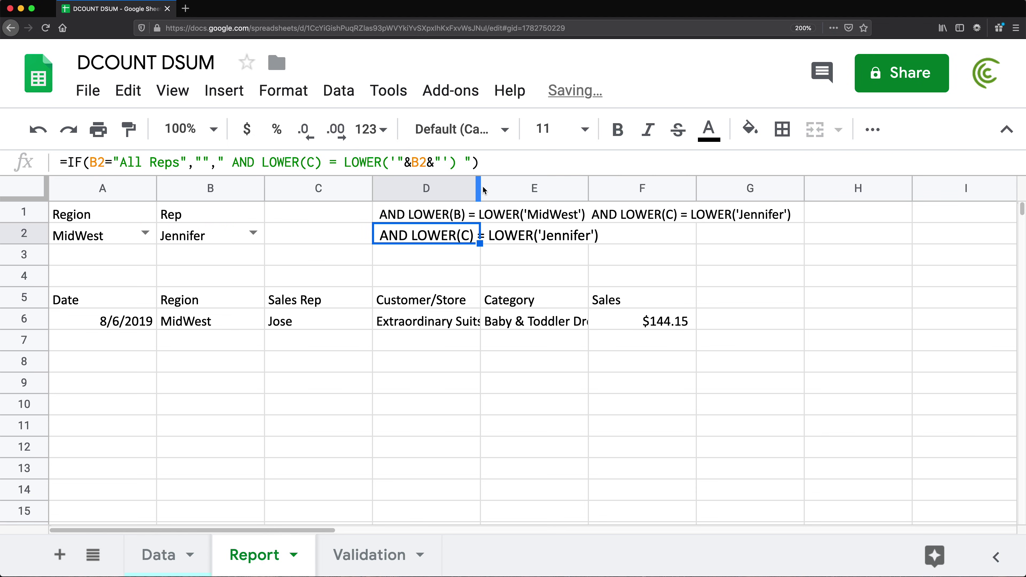
- Widen column D to fit the combined condition text and review cells D1 and D2
drag(480, 189, 807, 167)
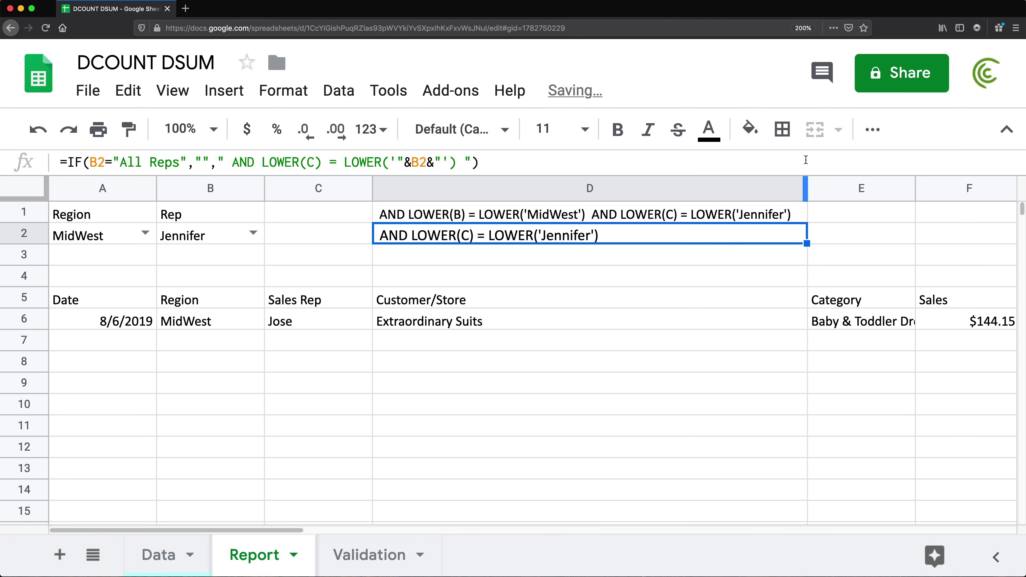
click(476, 215)
click(481, 234)
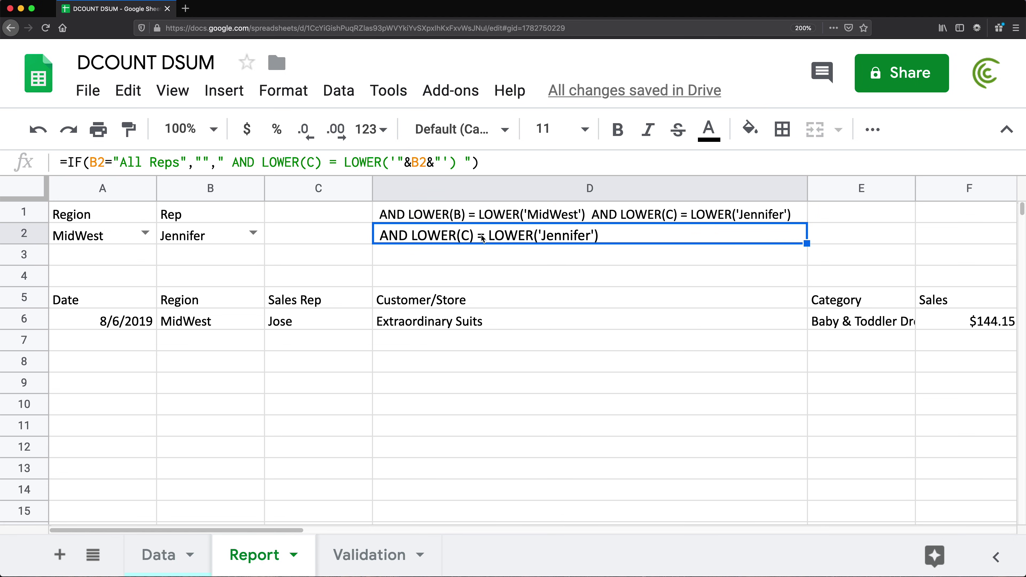
- Clear the redundant rep condition formula from D2, keeping the combined formula in D1
key(Delete)
click(442, 218)
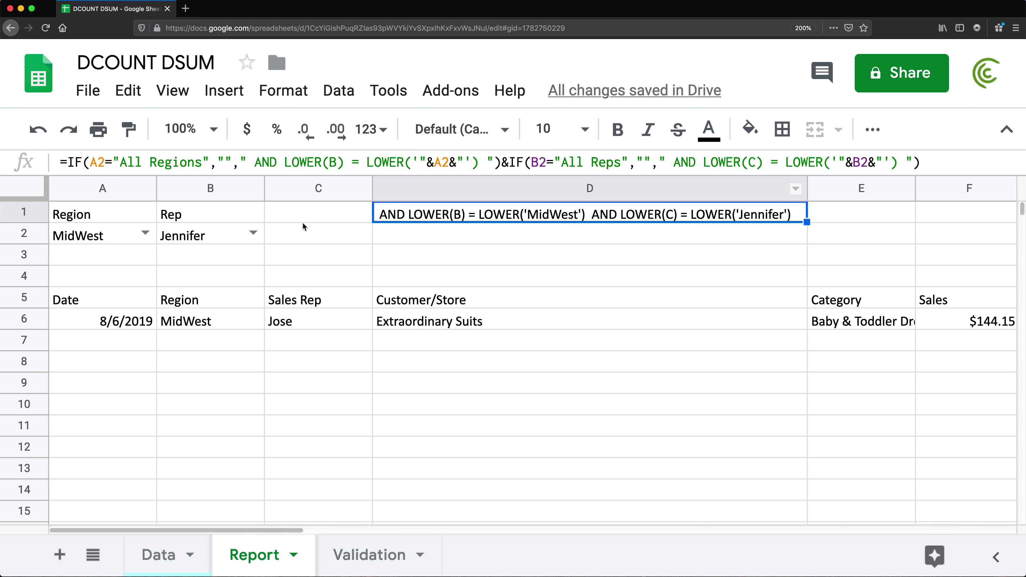
- Test D1's combined condition by setting the region in A2 to All Regions, followed by NorthEast
click(146, 234)
click(111, 290)
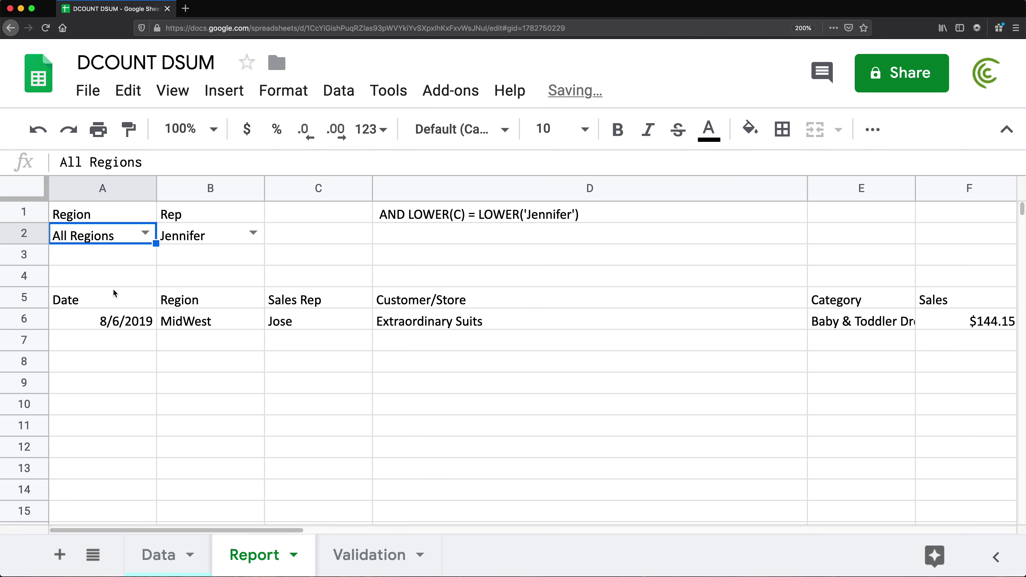
click(144, 233)
click(105, 316)
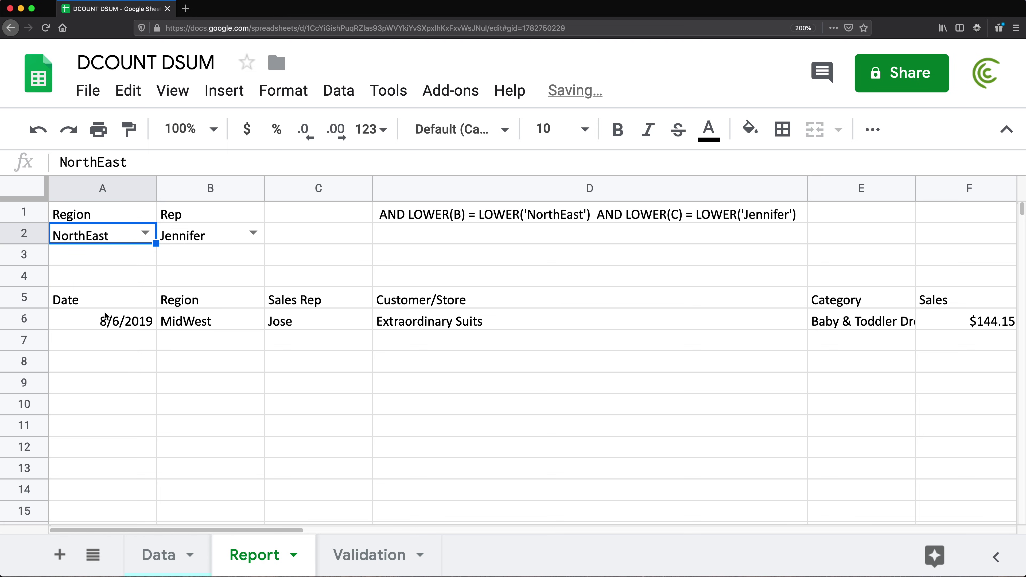
- Test D1's condition by switching the rep in B2 to All Reps, a single rep, and back to All Reps
click(252, 233)
click(222, 290)
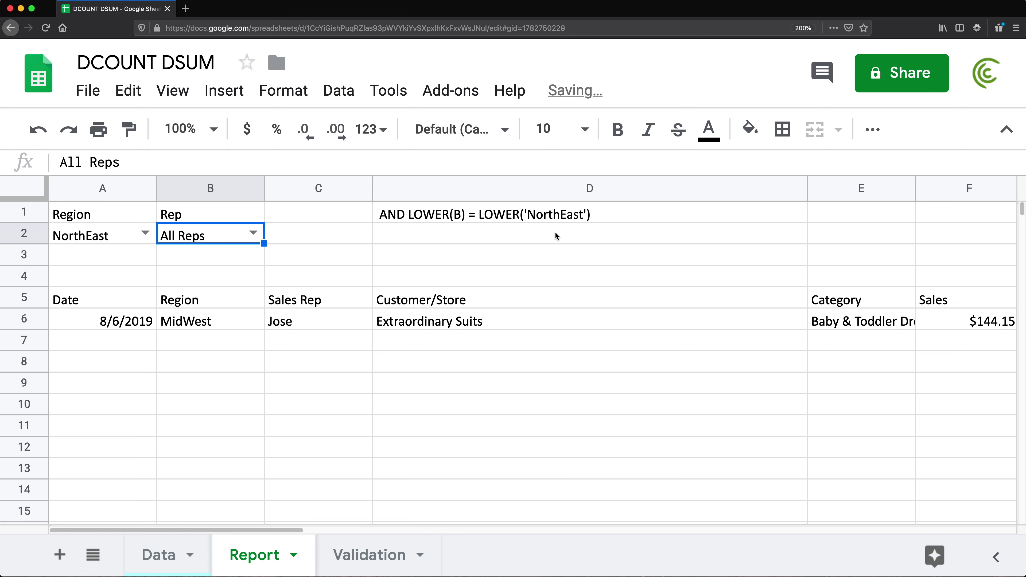
click(254, 235)
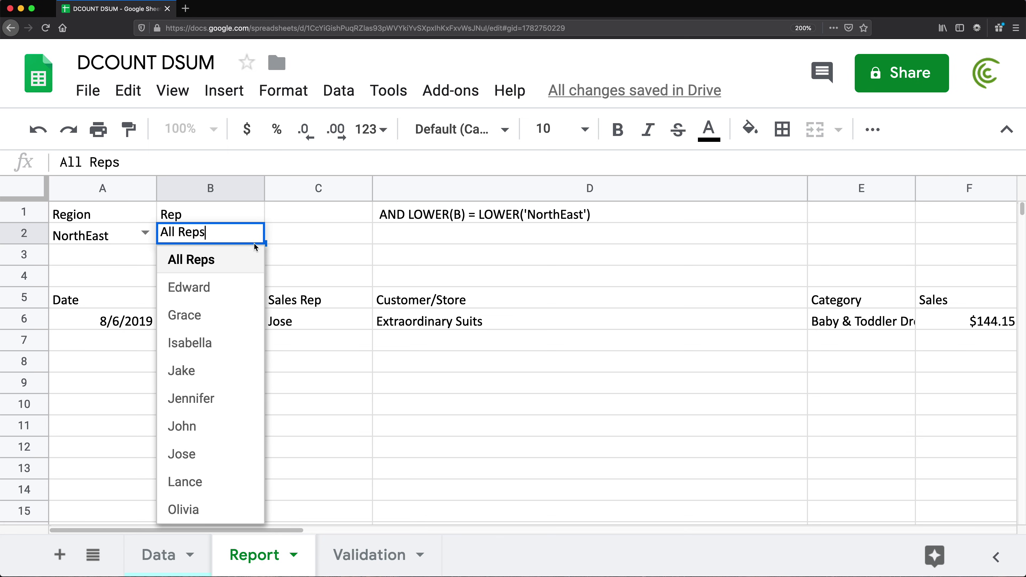
click(221, 342)
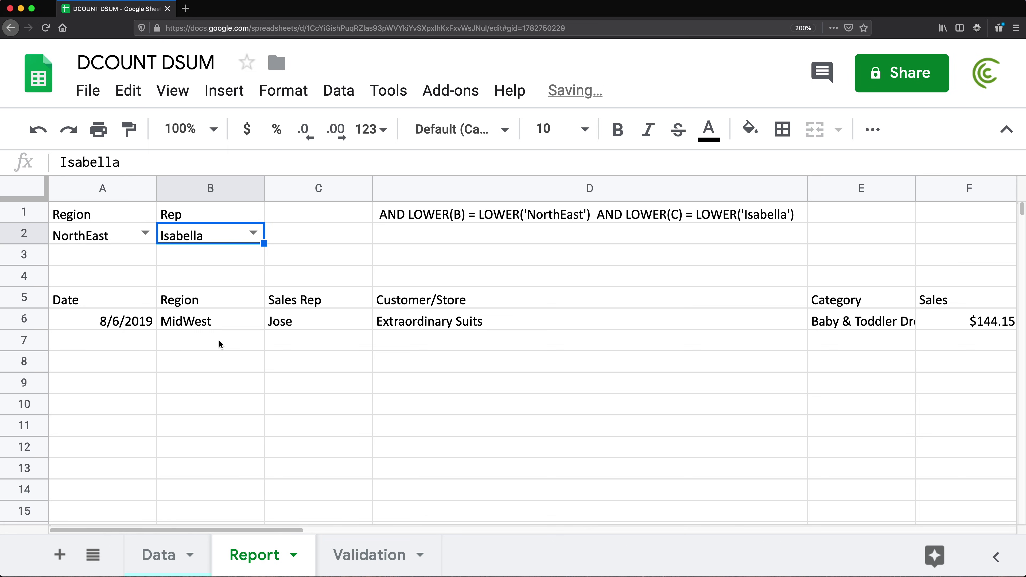
click(254, 233)
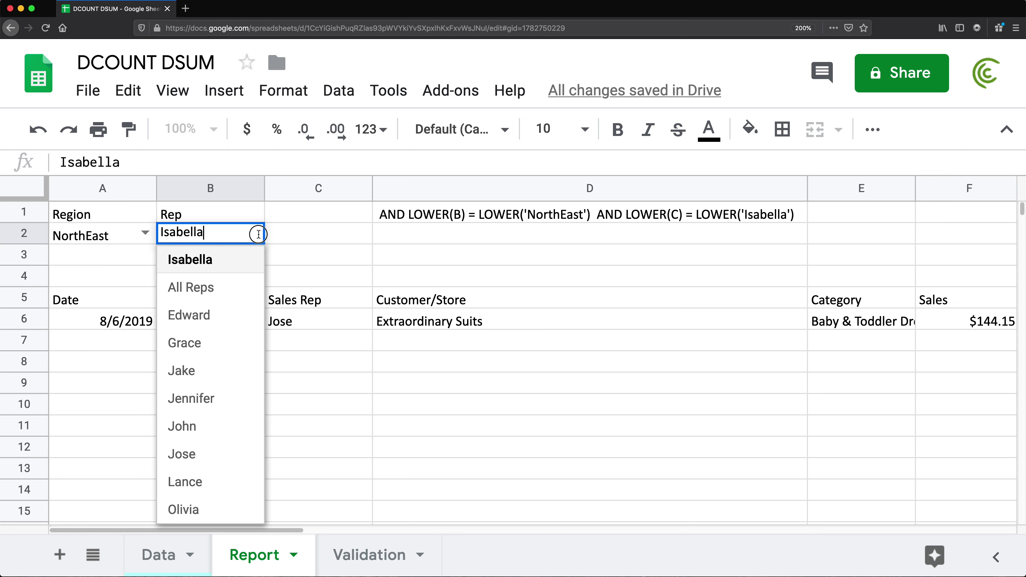
click(222, 289)
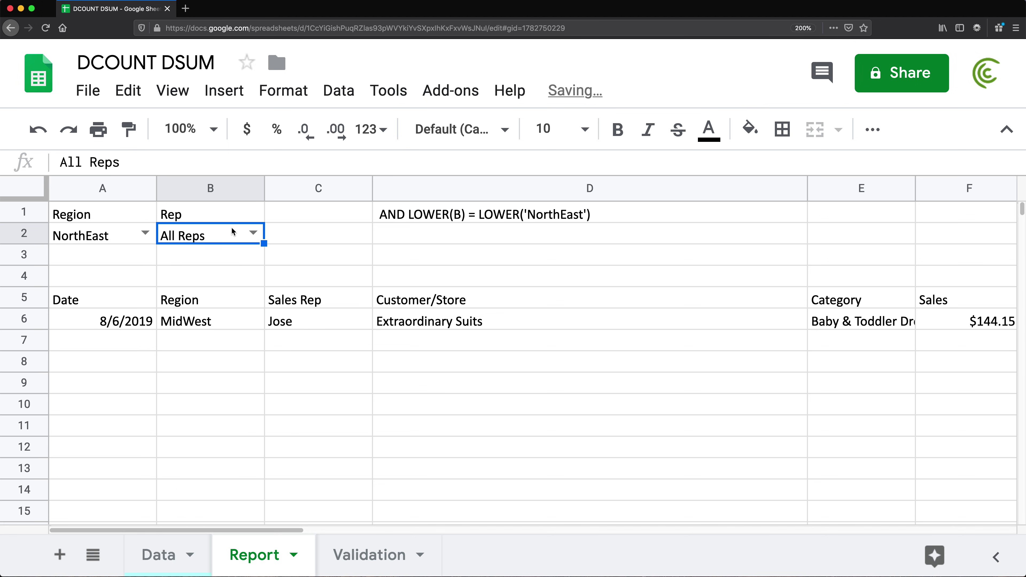
- Set the region in A2 to All Regions and check D1's condition with both filters open
click(144, 232)
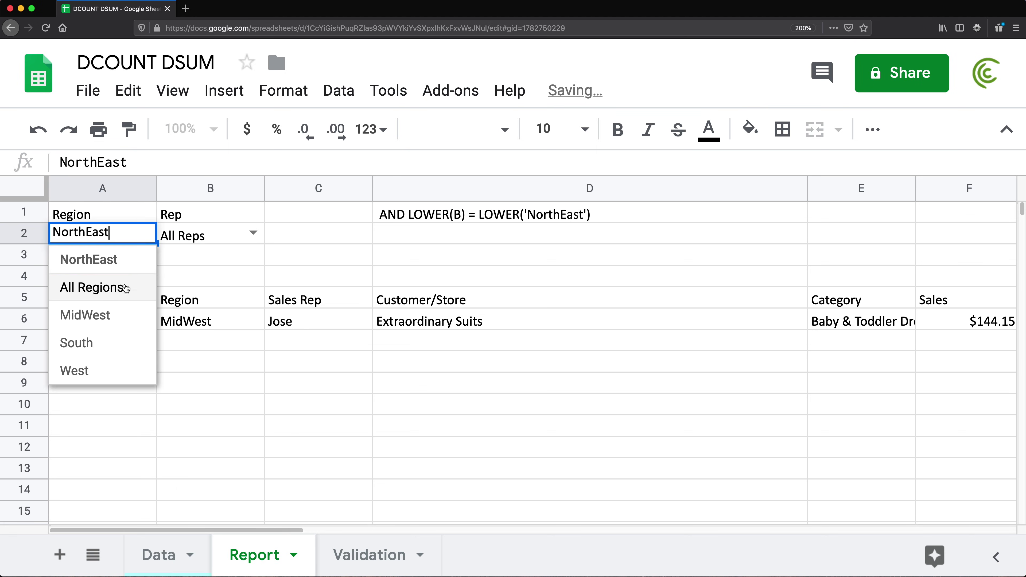
click(113, 298)
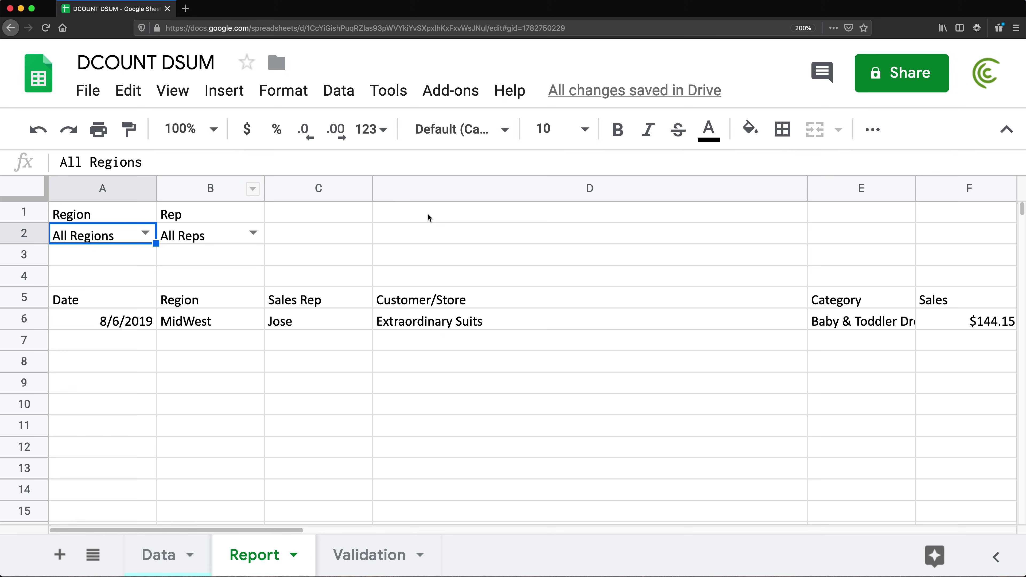
click(438, 217)
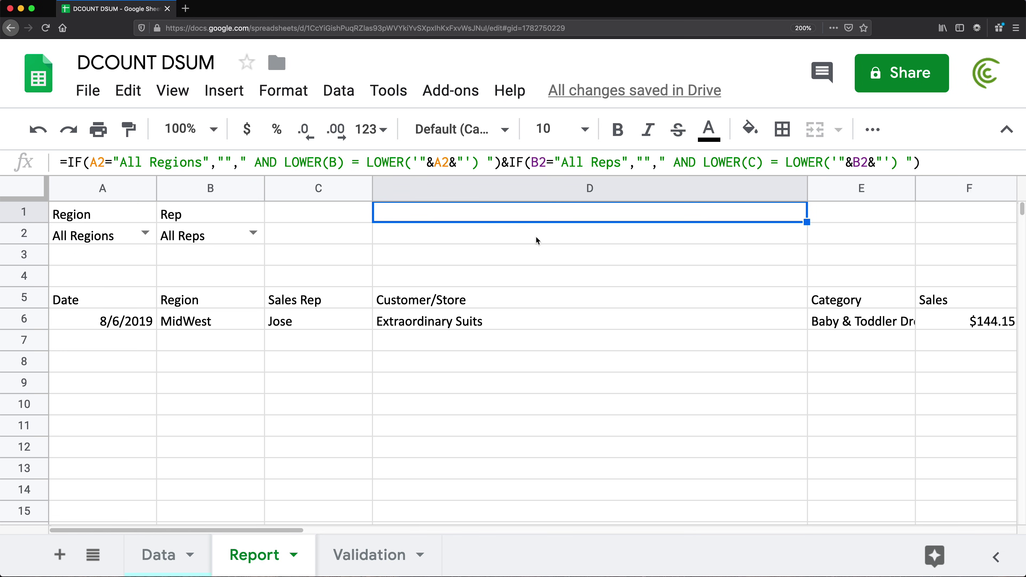
- Set the region to MidWest and the rep to the first individual name in the list, and check D1's condition
click(143, 233)
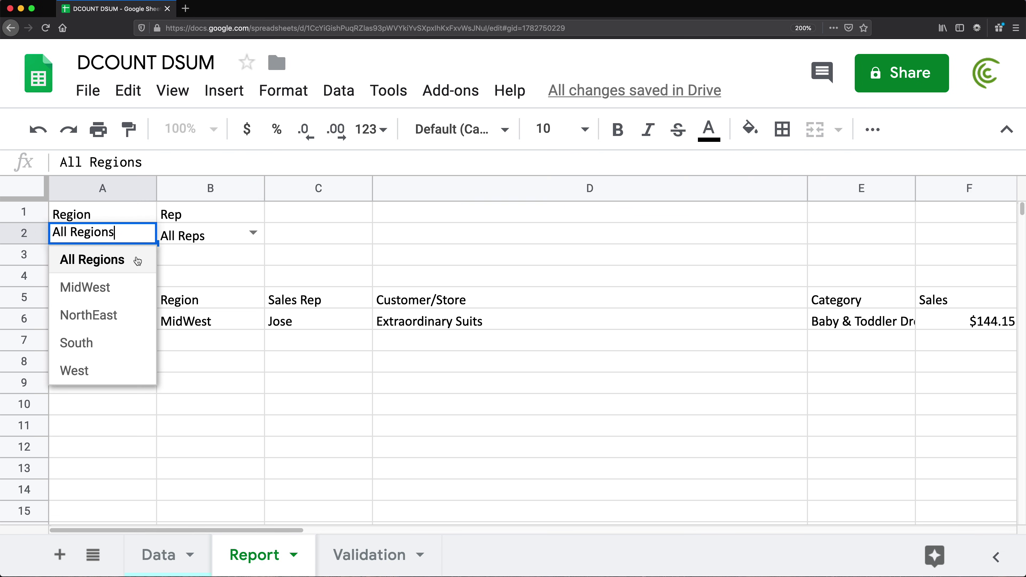
click(125, 288)
click(253, 233)
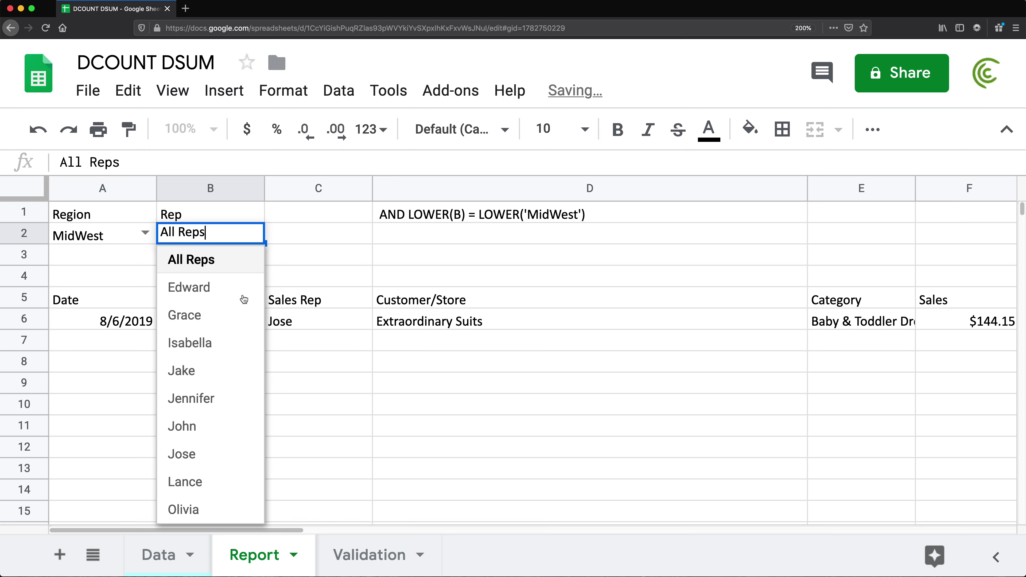
click(202, 289)
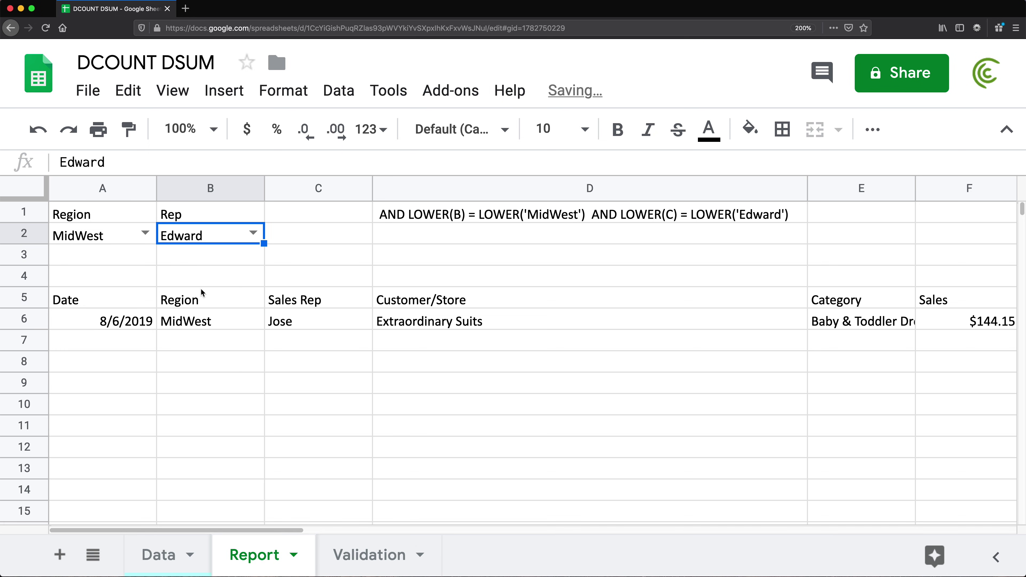
click(487, 218)
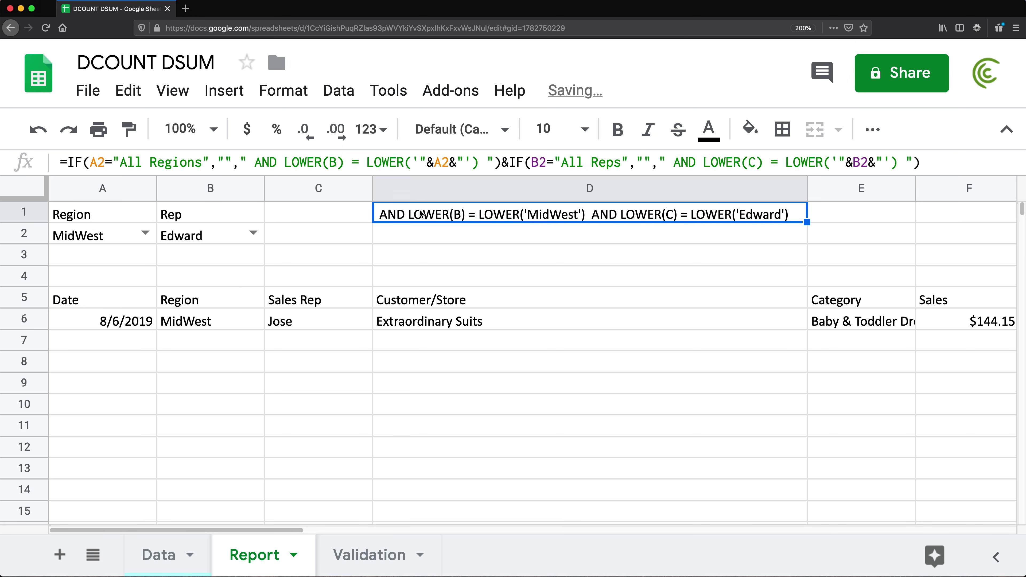
- Copy the region and rep conditions out of A5's QUERY and delete them, leaving the query string as "SELECT * WHERE "
click(91, 299)
key(Return)
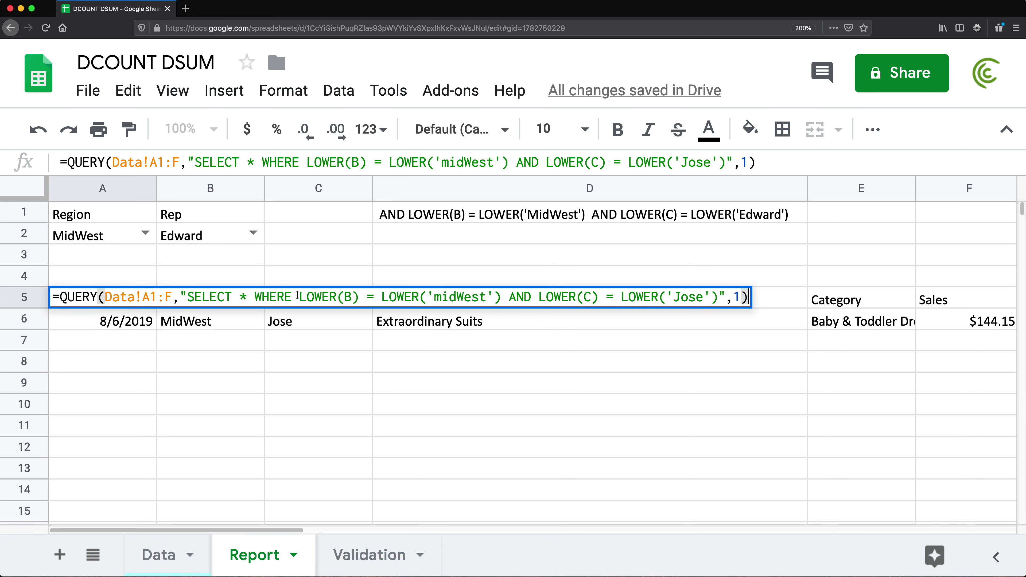
drag(300, 297, 716, 296)
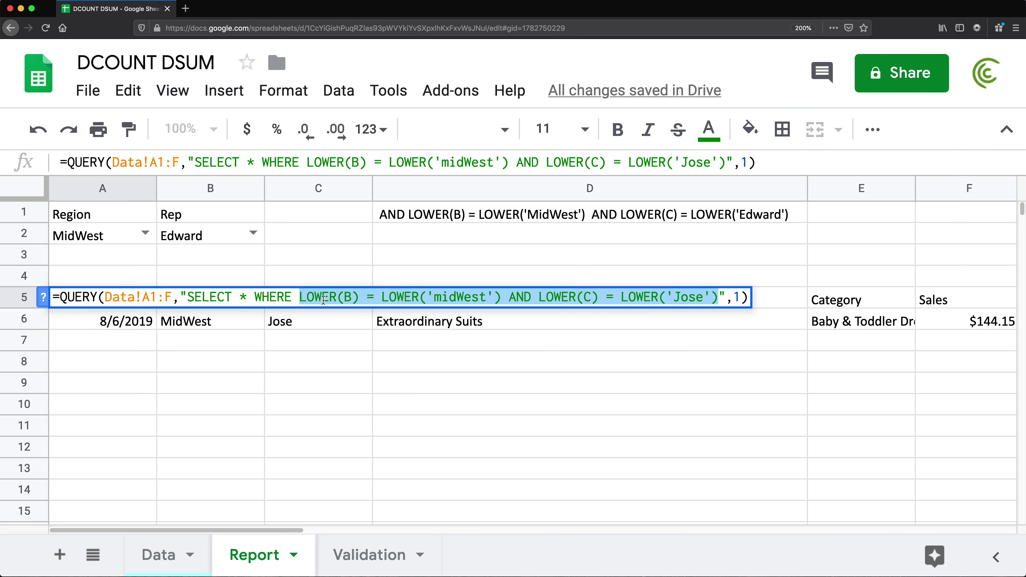
click(316, 297)
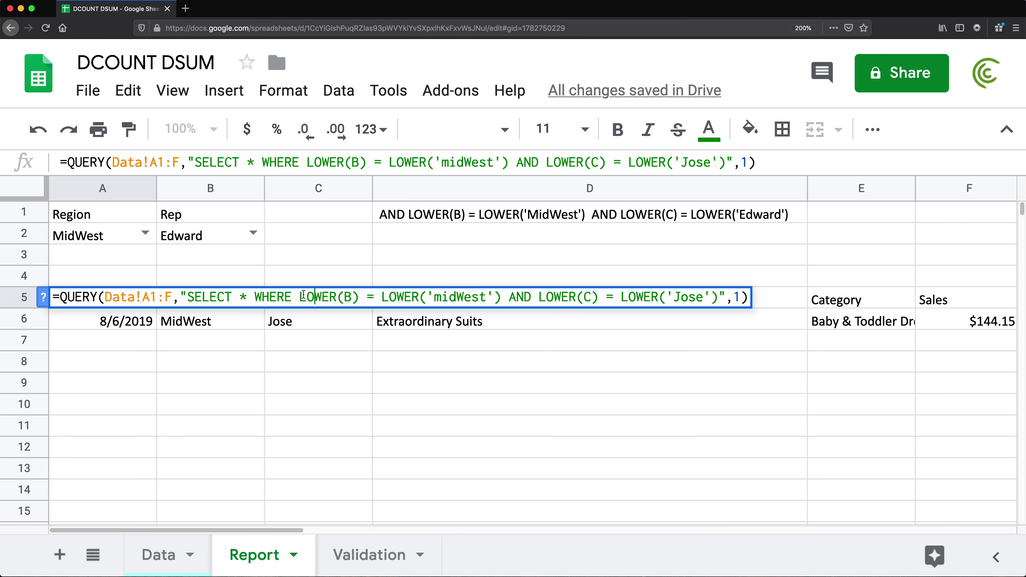
drag(299, 297, 718, 297)
key(ctrl+c)
key(BackSpace)
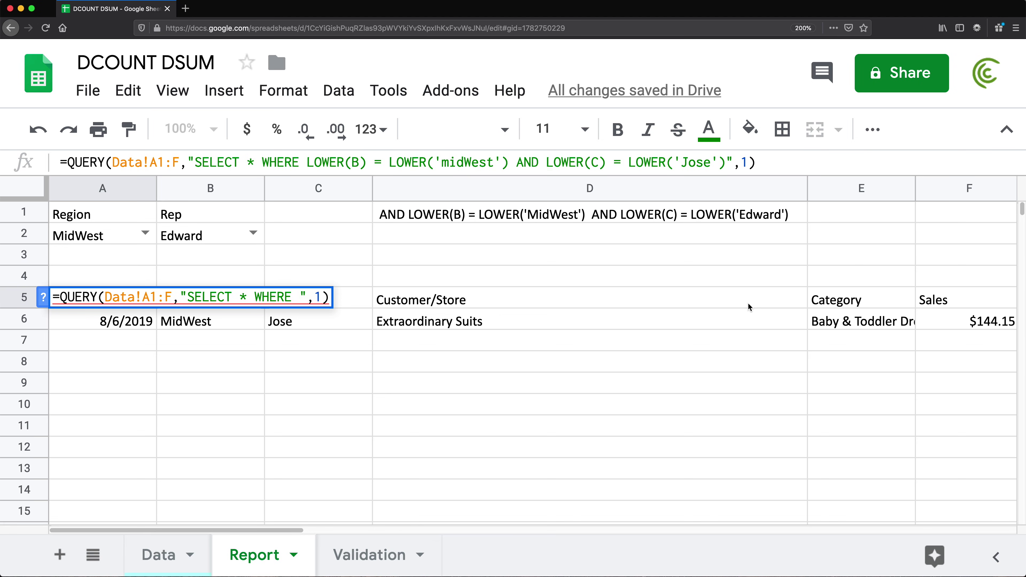
key(Return)
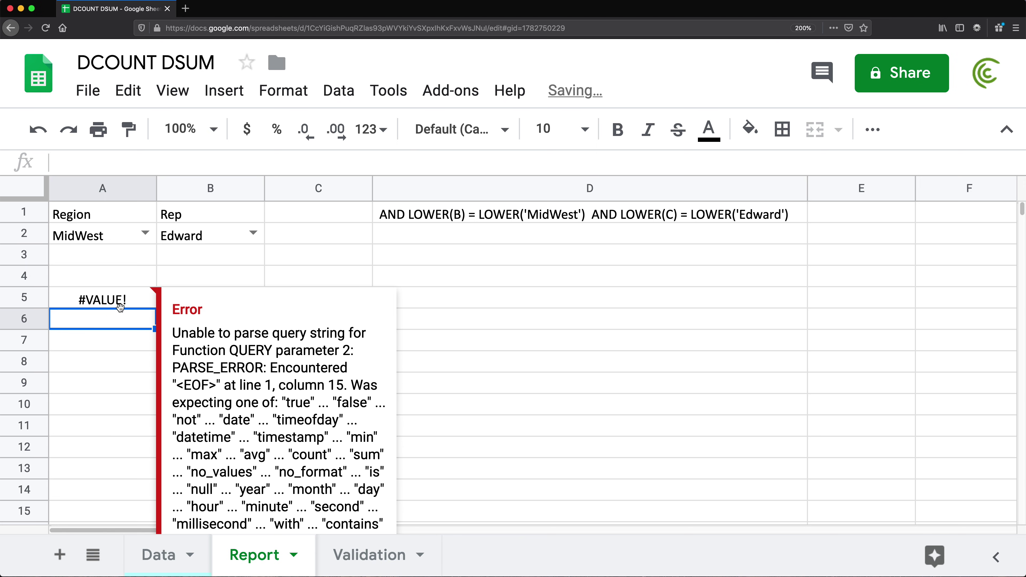
- Add the always-true condition 1=1 after WHERE in A5's QUERY and compare the returned rows with the Data sheet
click(102, 303)
double_click(102, 303)
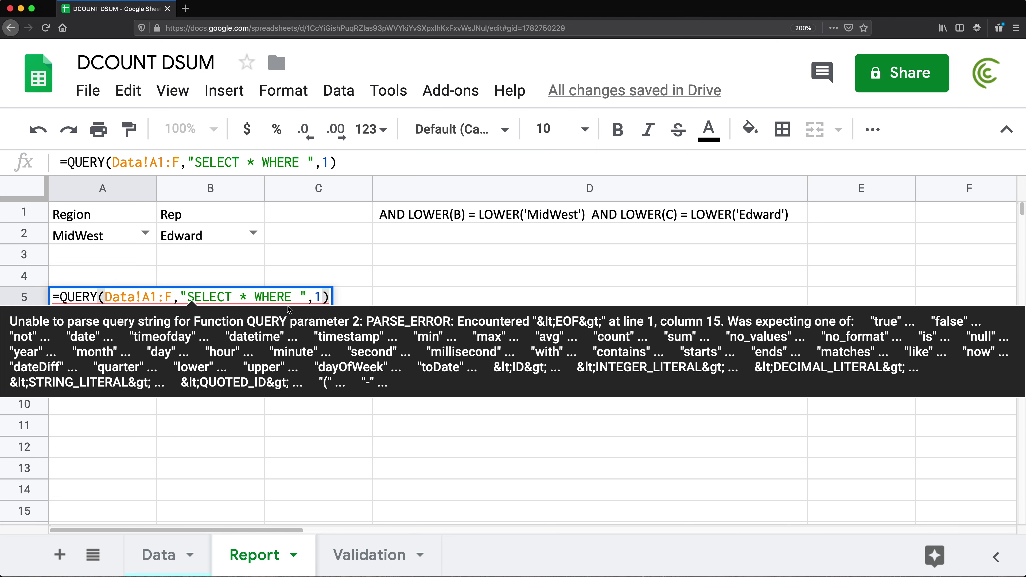
click(301, 295)
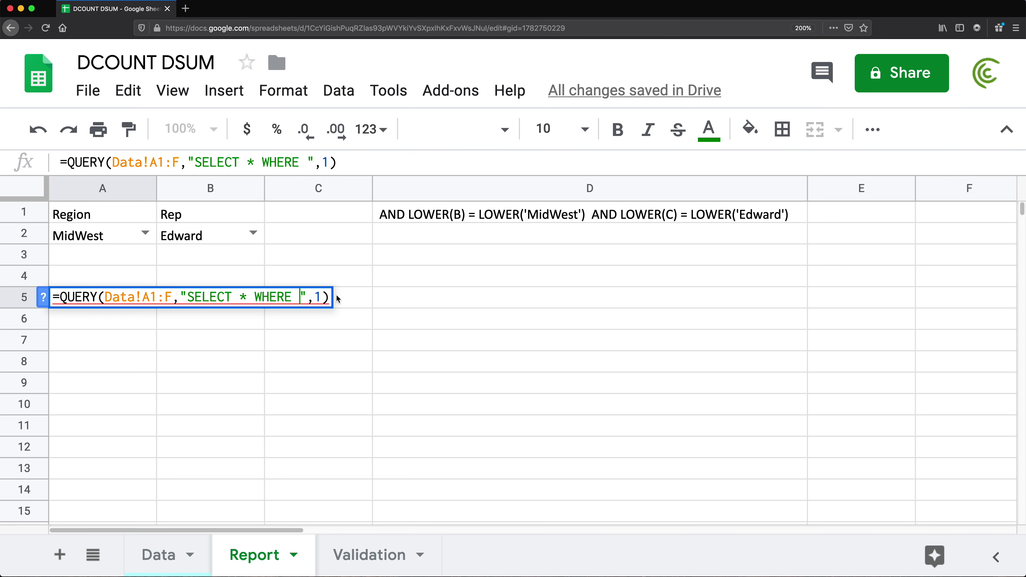
text(1=1)
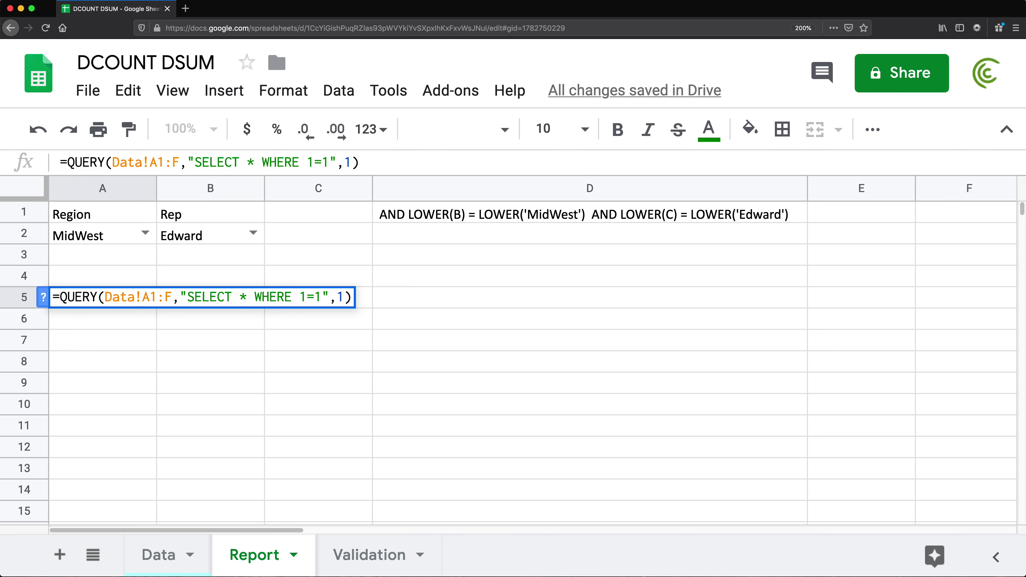
key(Return)
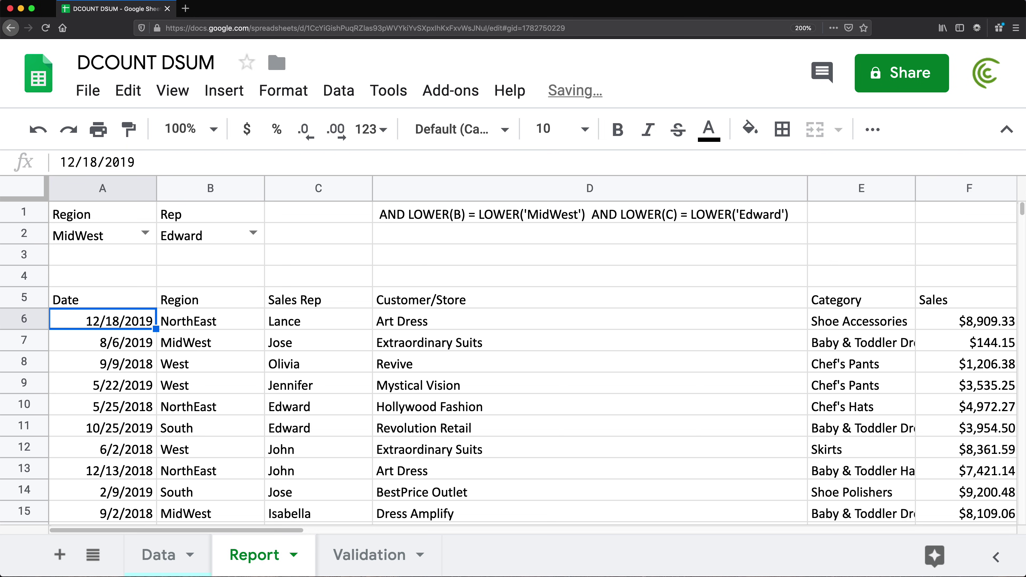
scroll(109, 284, down, 10)
scroll(112, 285, up, 12)
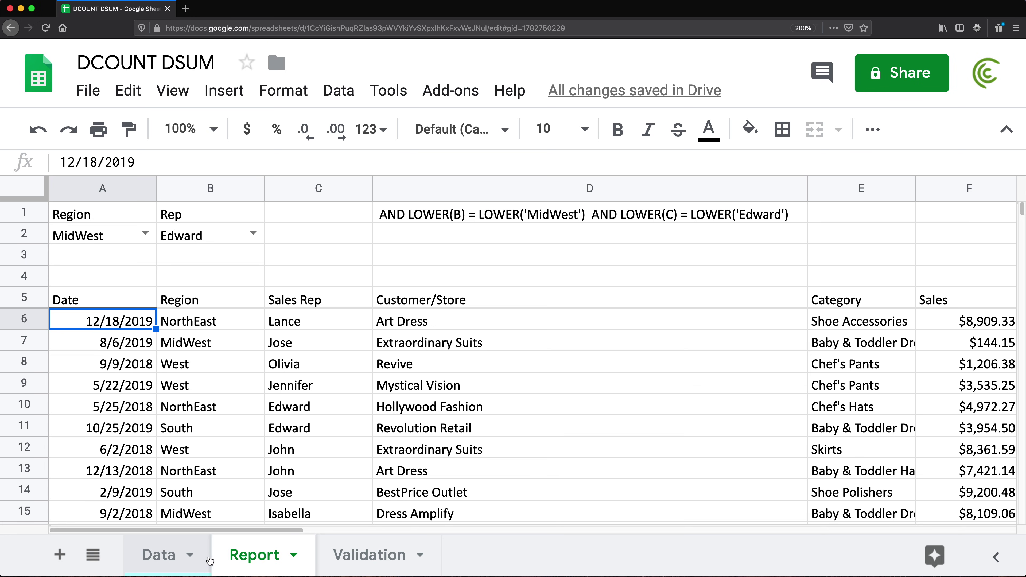
click(155, 557)
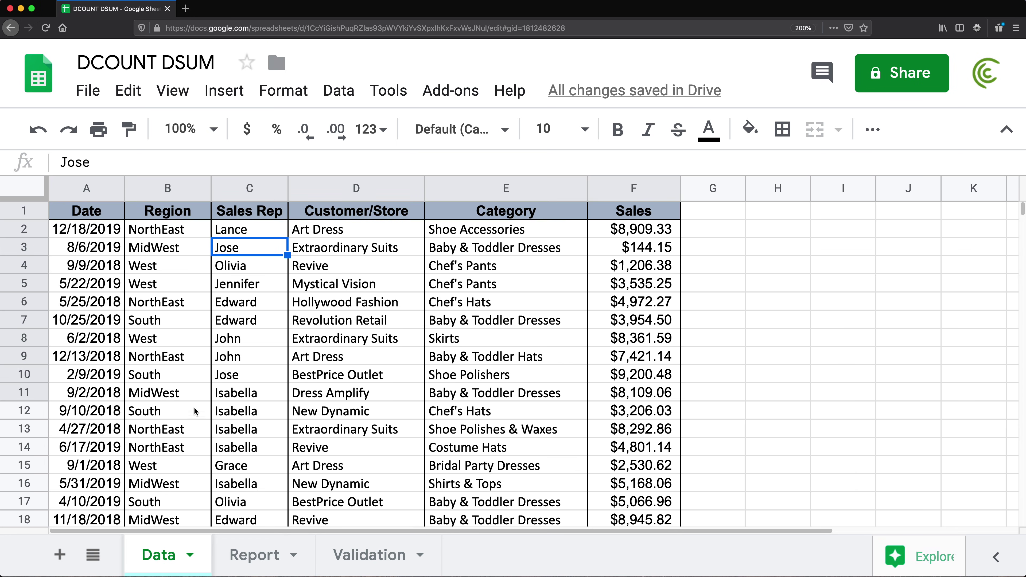
click(266, 556)
- Append the copied LOWER region and rep conditions after 1=1 in A5's QUERY, joined with AND
double_click(125, 299)
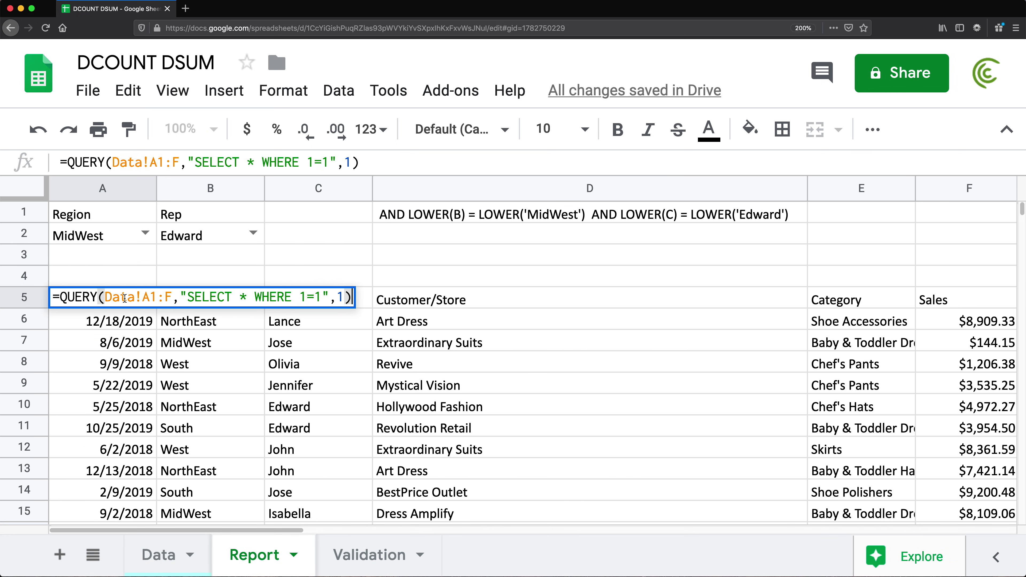
click(324, 298)
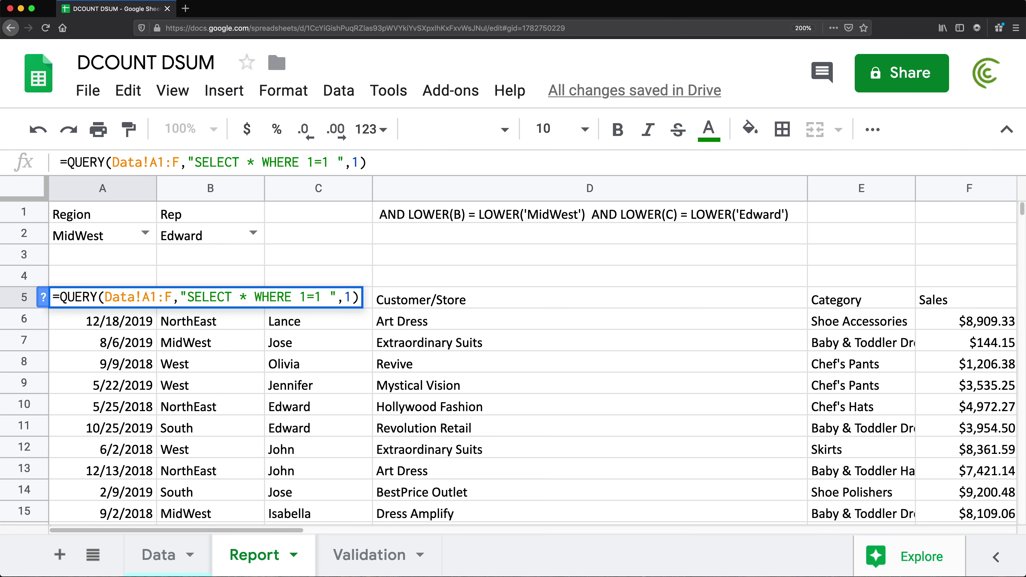
key(ctrl+v)
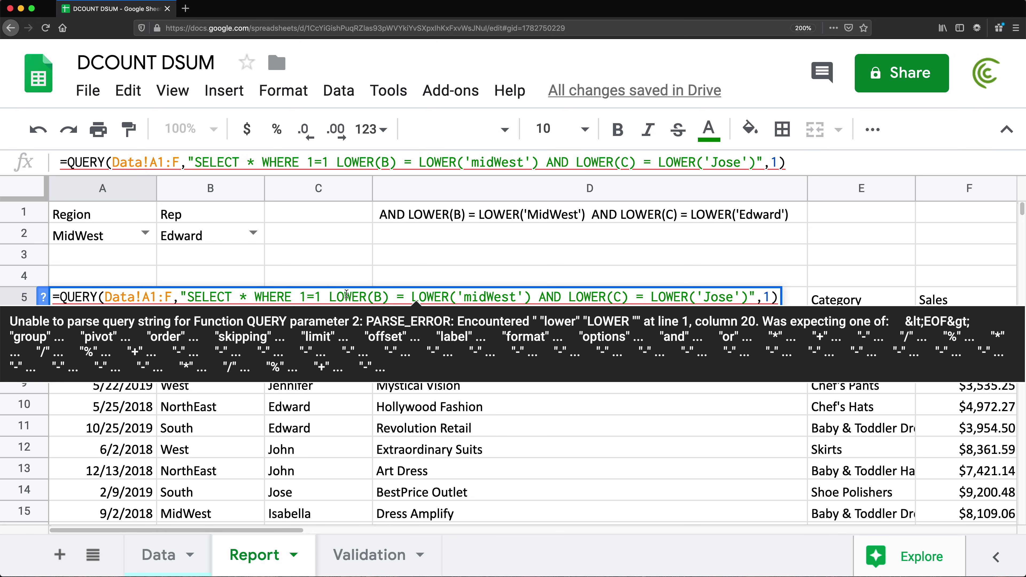
text(AND)
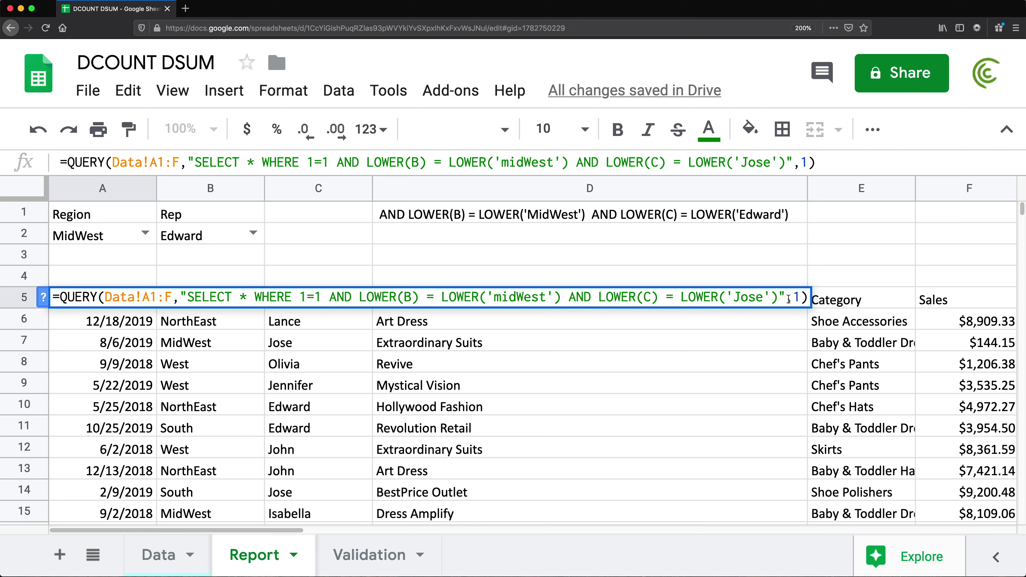
key(Return)
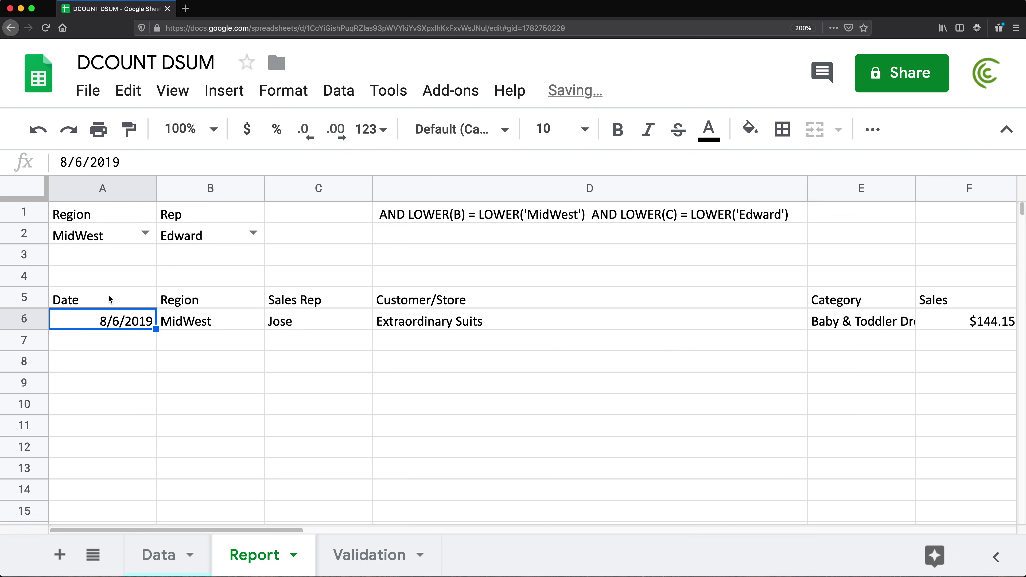
- Review the hard-coded LOWER conditions after 1=1 in A5's QUERY, leaving the formula as it is
double_click(118, 300)
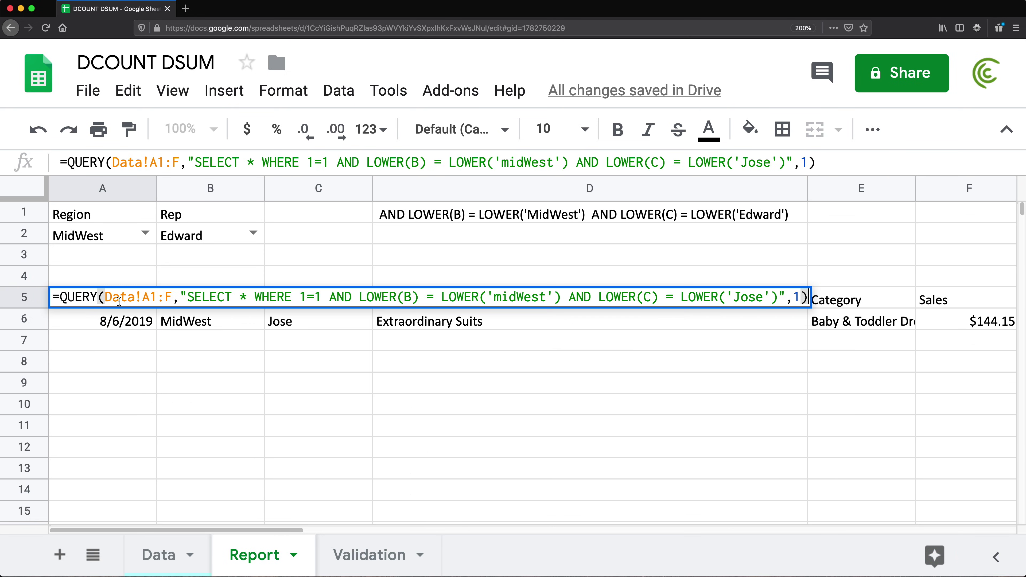
triple_click(506, 297)
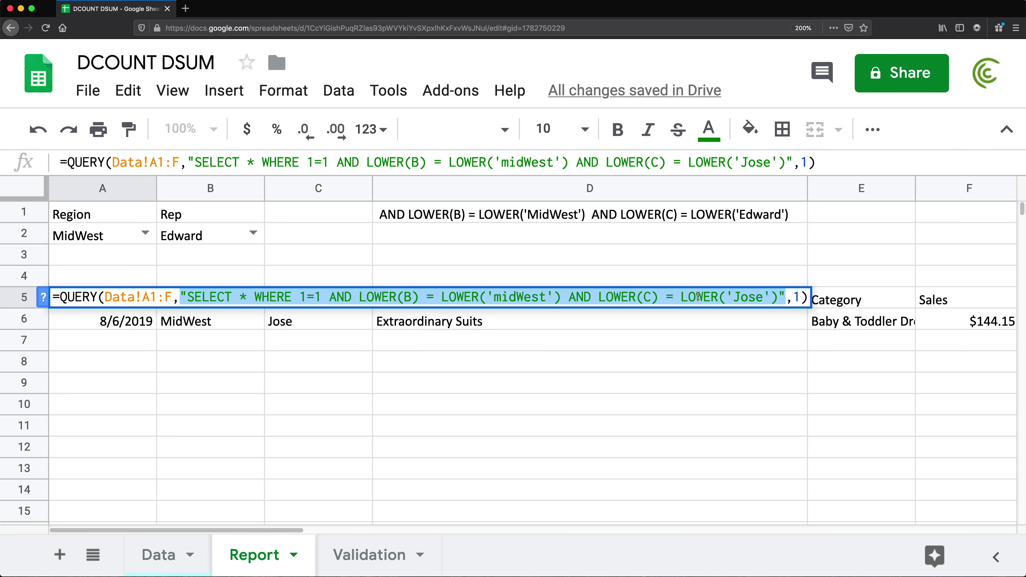
triple_click(738, 292)
click(743, 295)
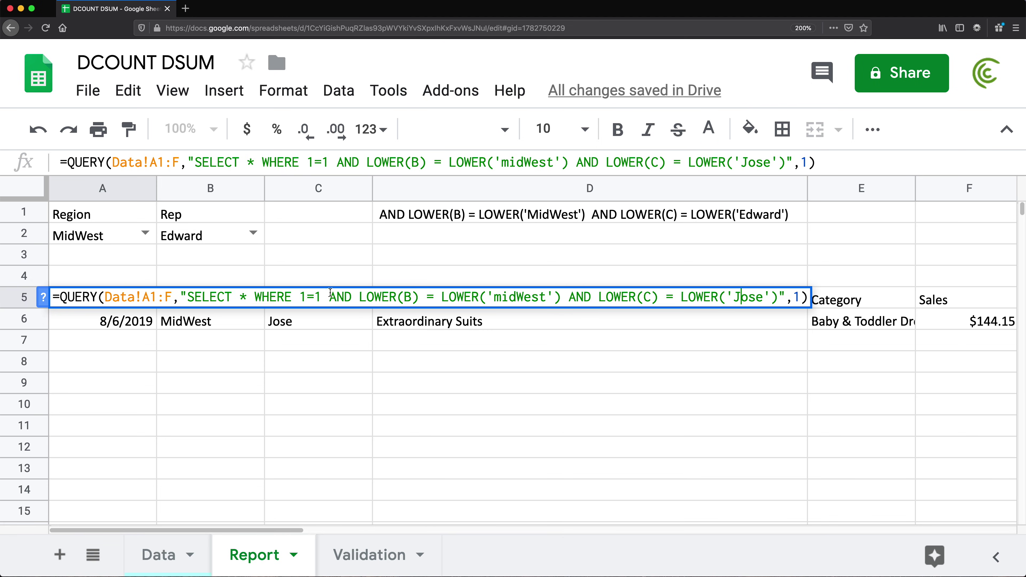
drag(330, 297, 776, 298)
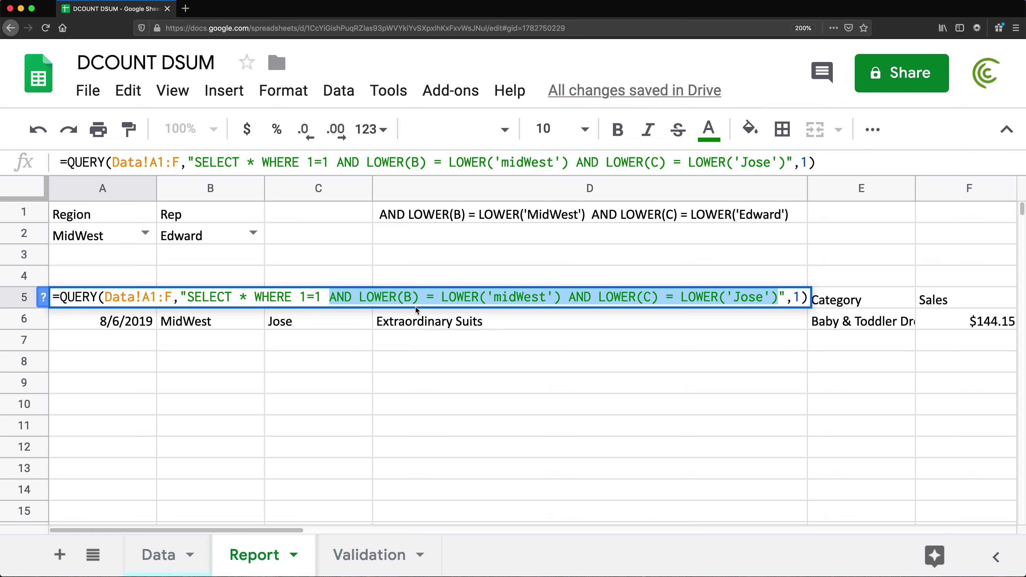
key(Escape)
- Copy D1's combined IF expression for region and rep, without its leading equals sign
click(408, 215)
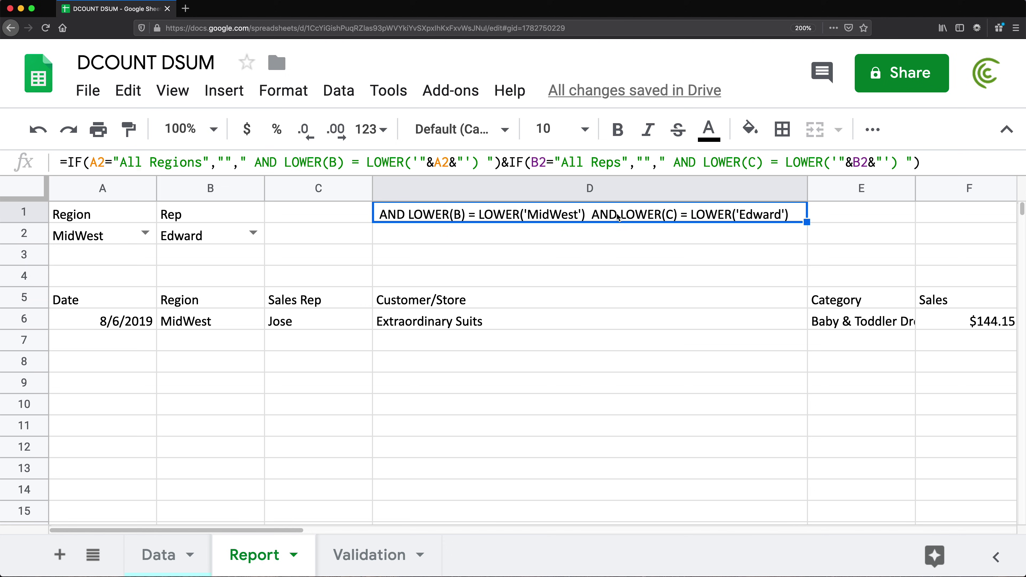
drag(943, 162, 73, 185)
key(super+c)
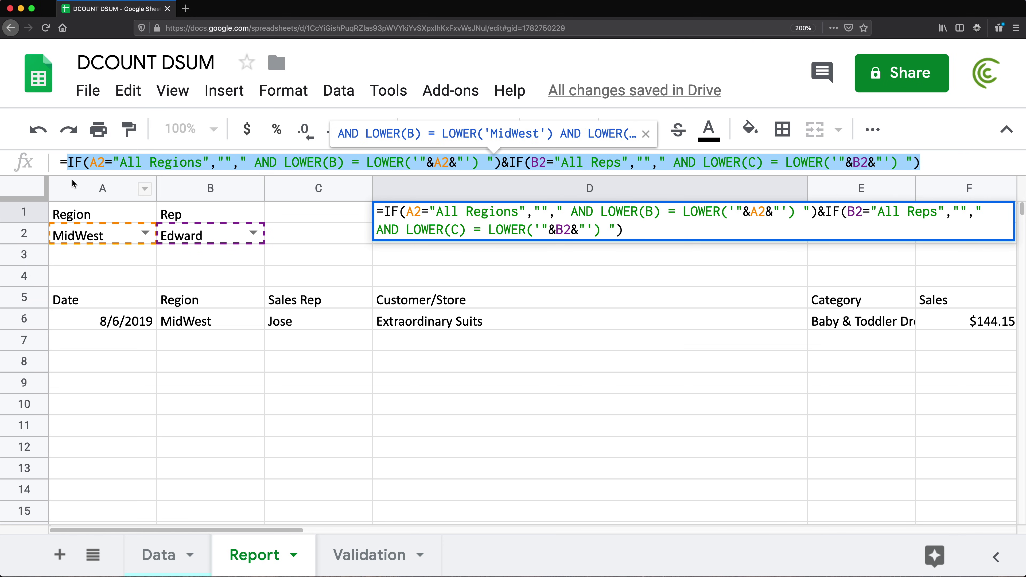
key(Escape)
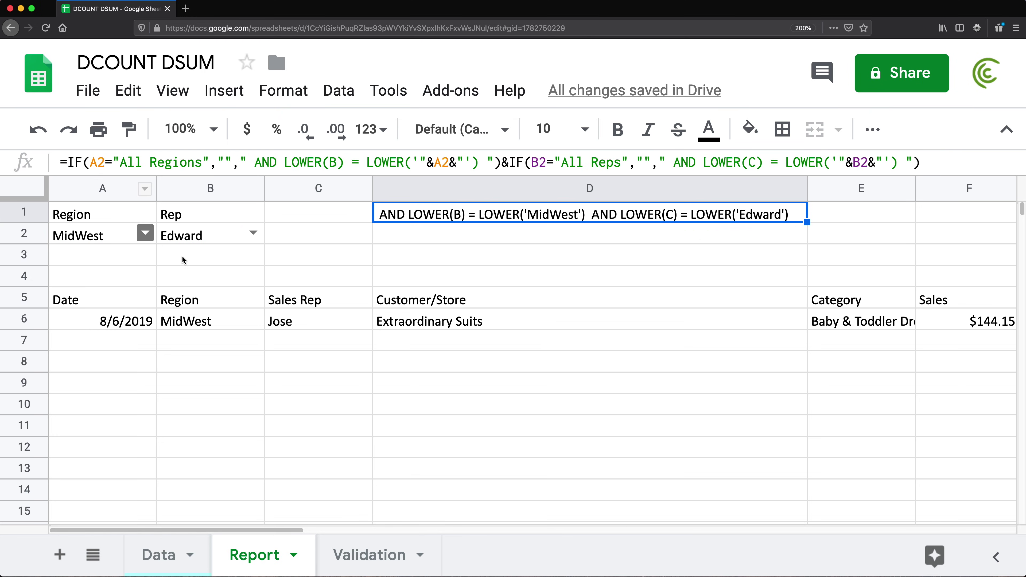
- Delete both hard-coded LOWER conditions from A5's QUERY, leaving the query string as "SELECT * WHERE 1=1 "
double_click(102, 297)
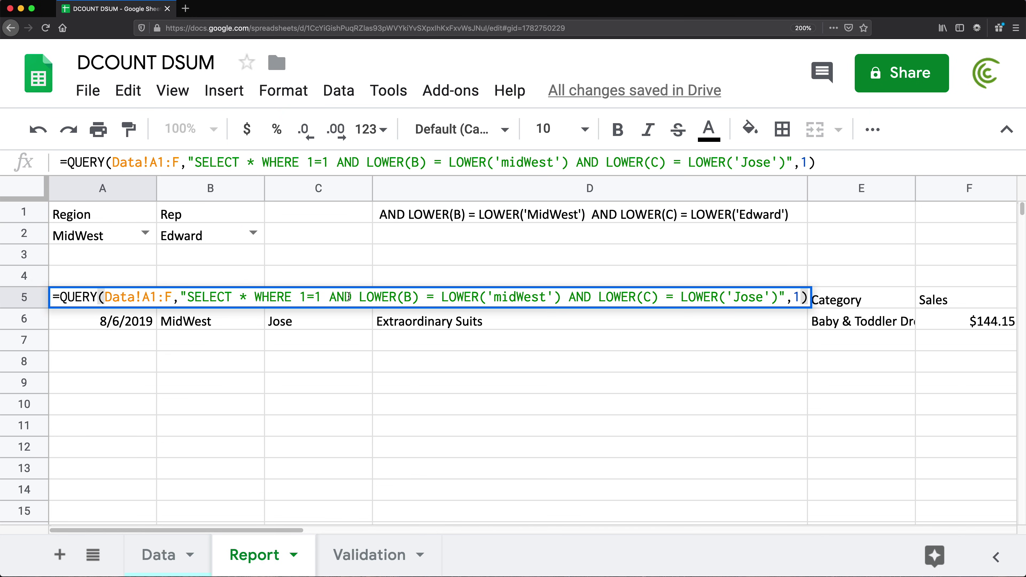
drag(328, 297, 777, 291)
key(BackSpace)
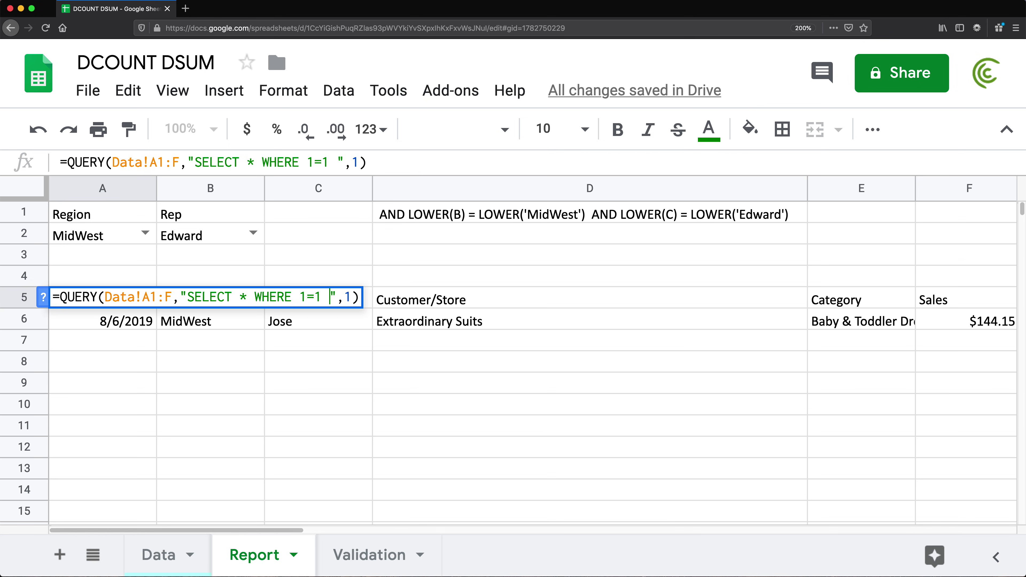
key(Return)
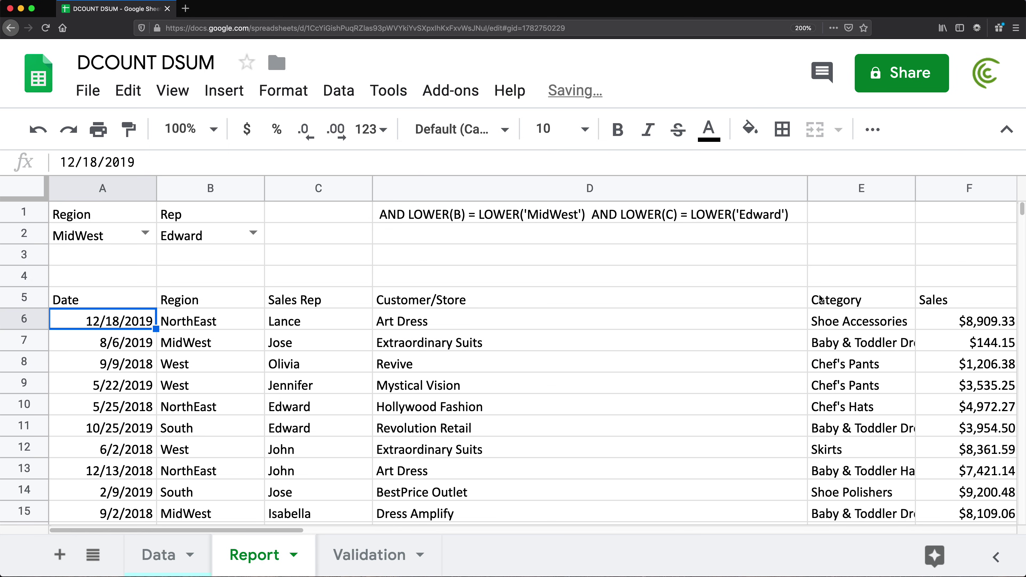
- Concatenate the copied IF expression with & after the query string in A5, and check the result against the selected region and rep
double_click(137, 305)
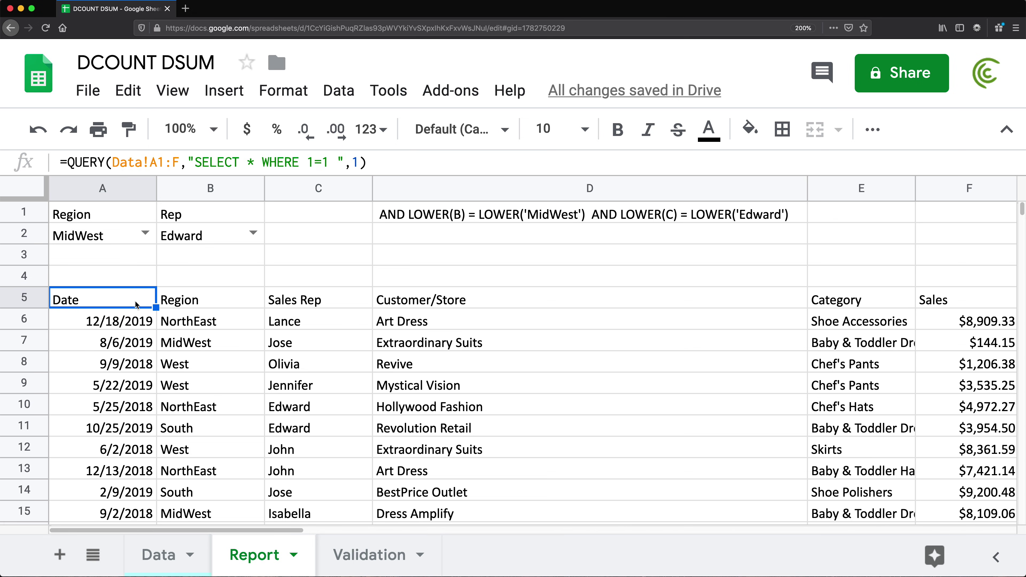
click(330, 297)
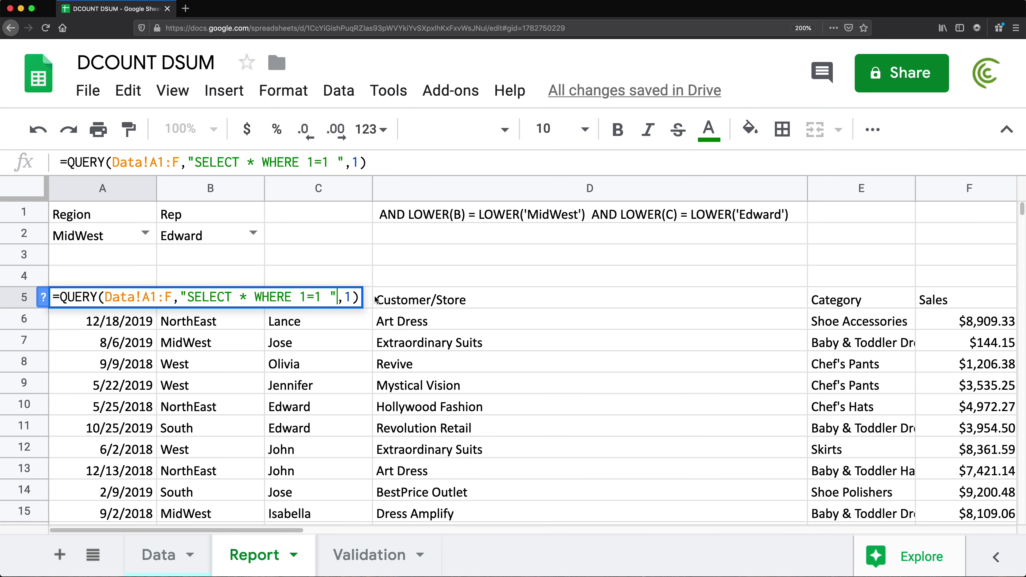
text(&)
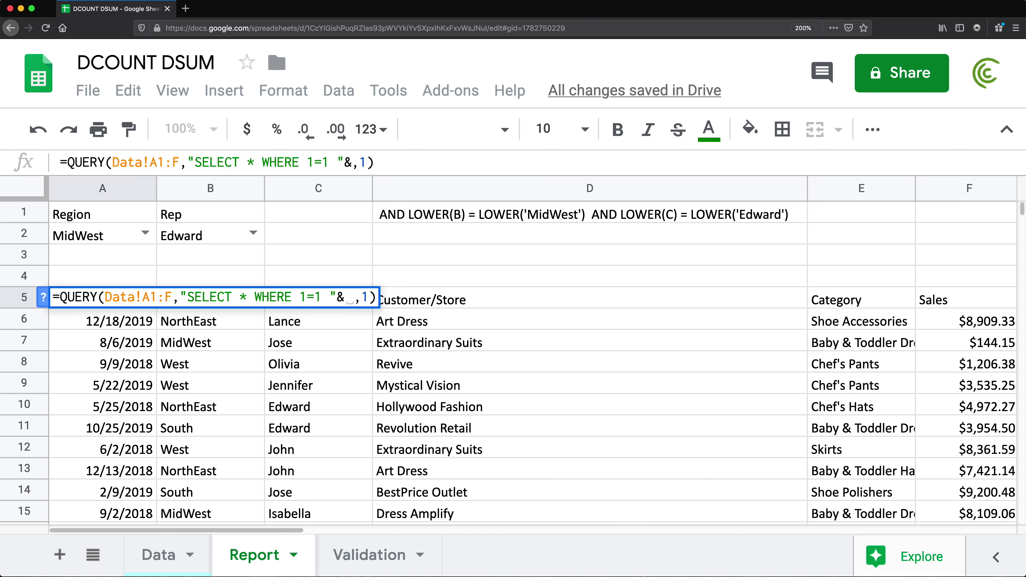
key(super+v)
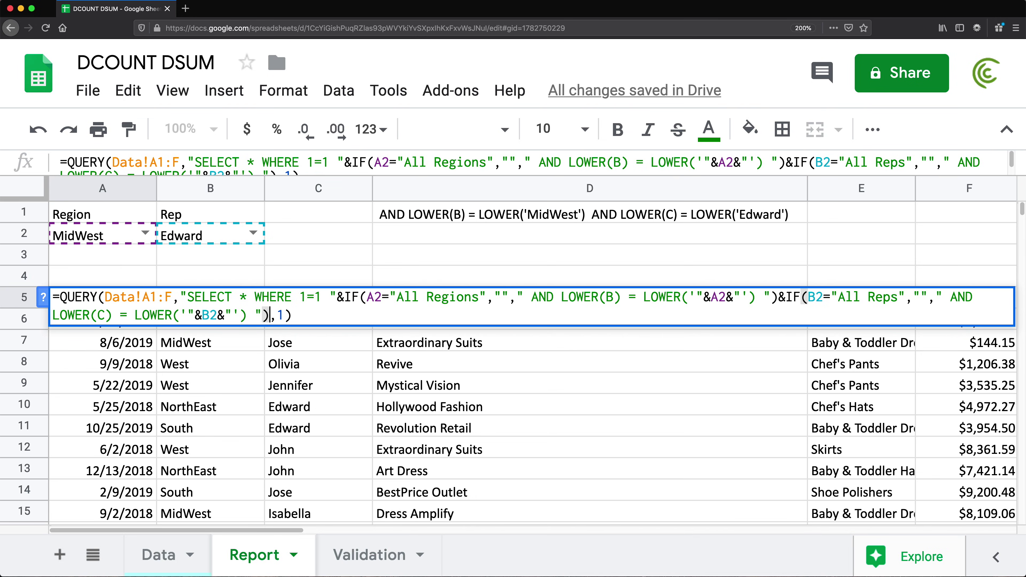
key(Return)
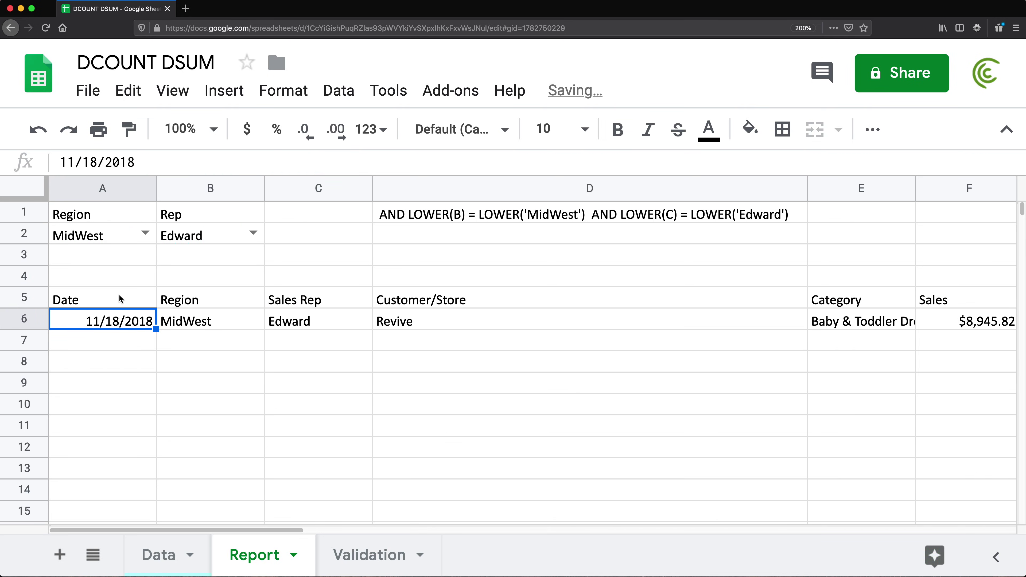
click(95, 239)
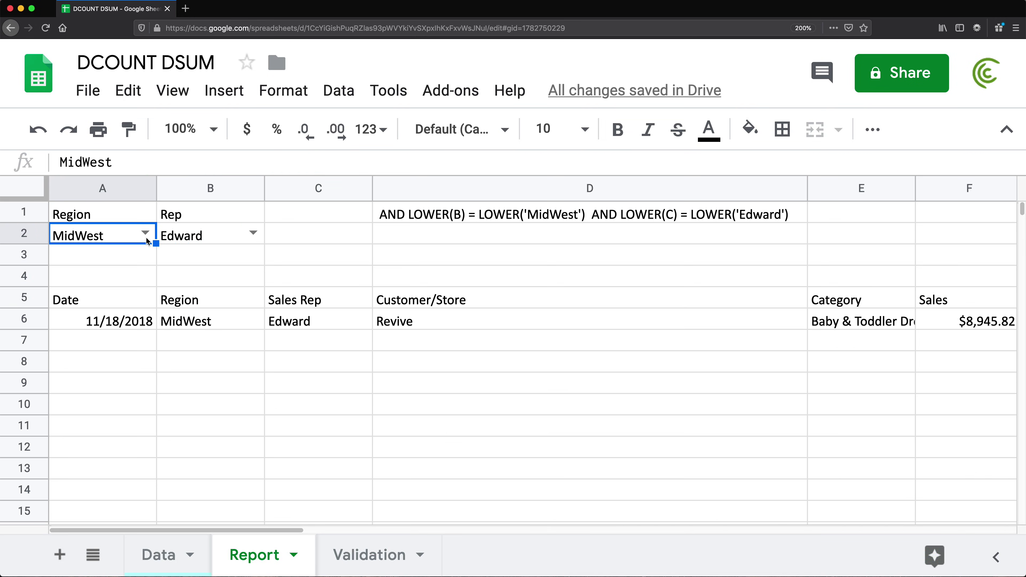
click(177, 242)
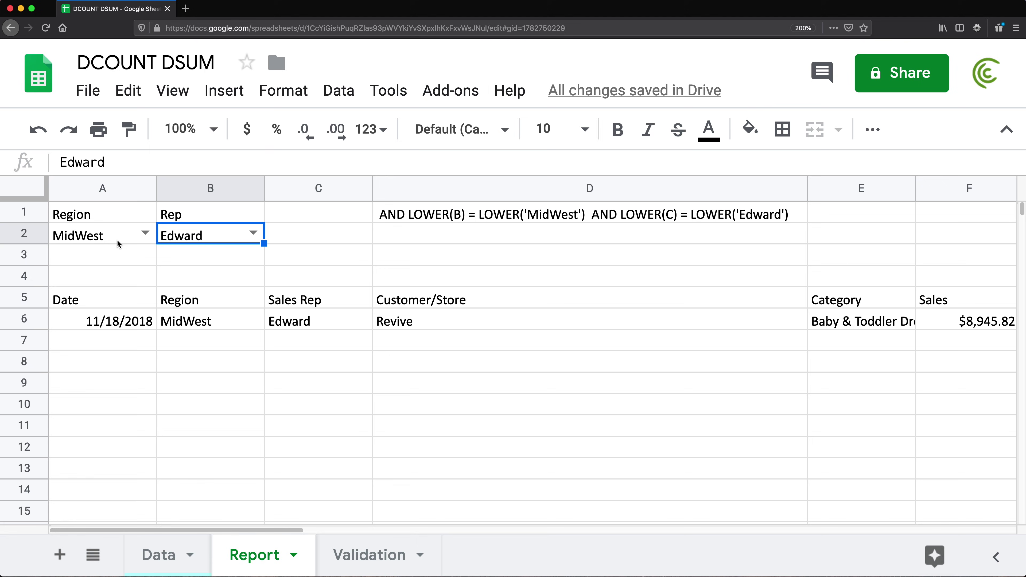
- Clear the helper condition formula from D1 and narrow column D to fit the Customer/Store entries
click(428, 217)
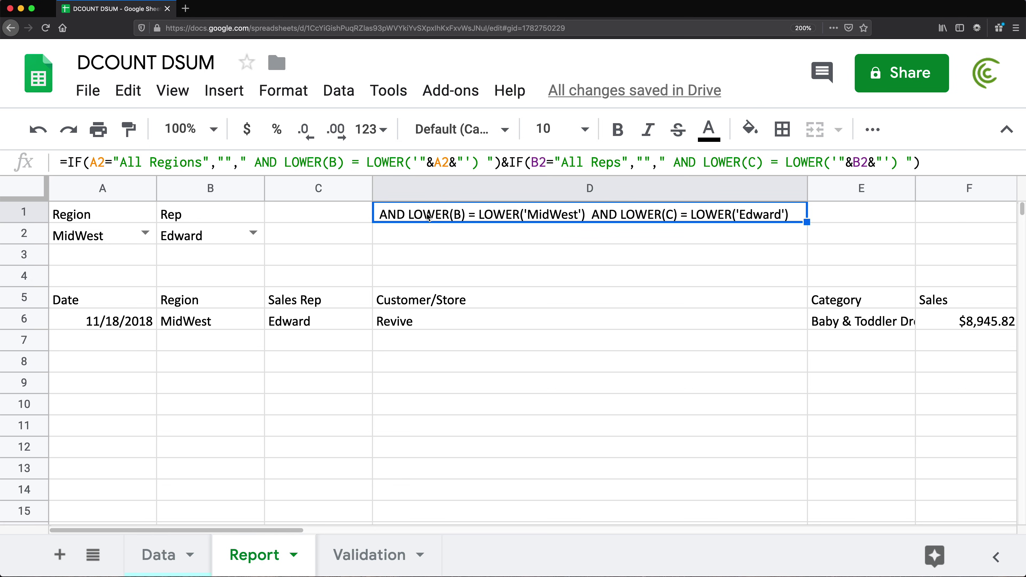
key(Delete)
key(Left)
key(Left)
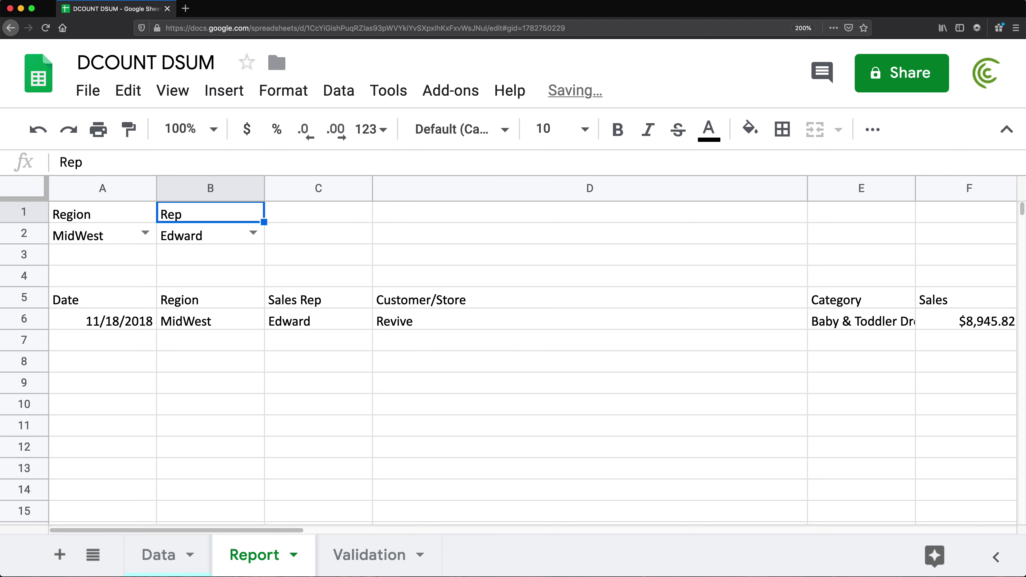
click(809, 187)
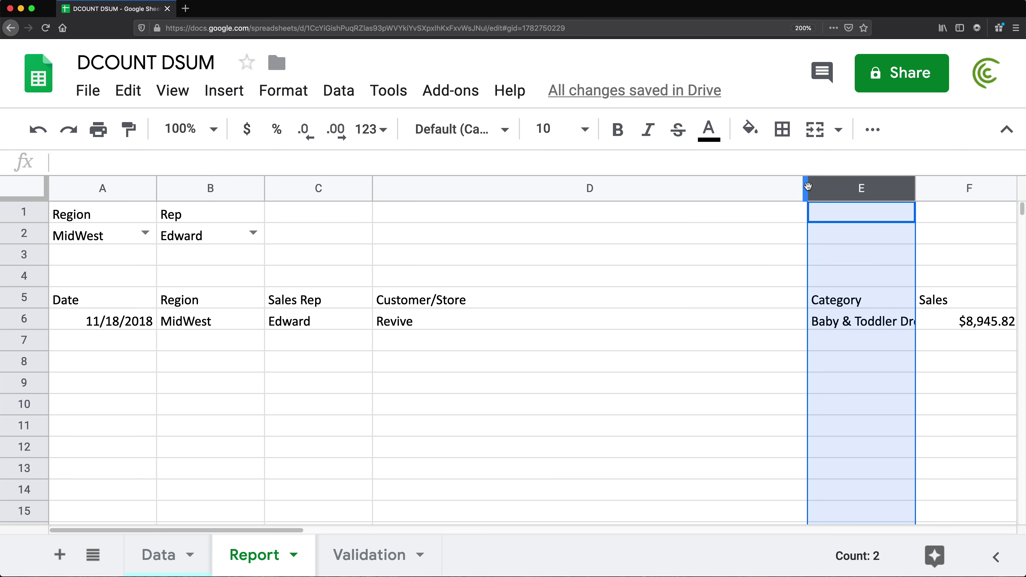
drag(808, 187, 537, 187)
click(595, 297)
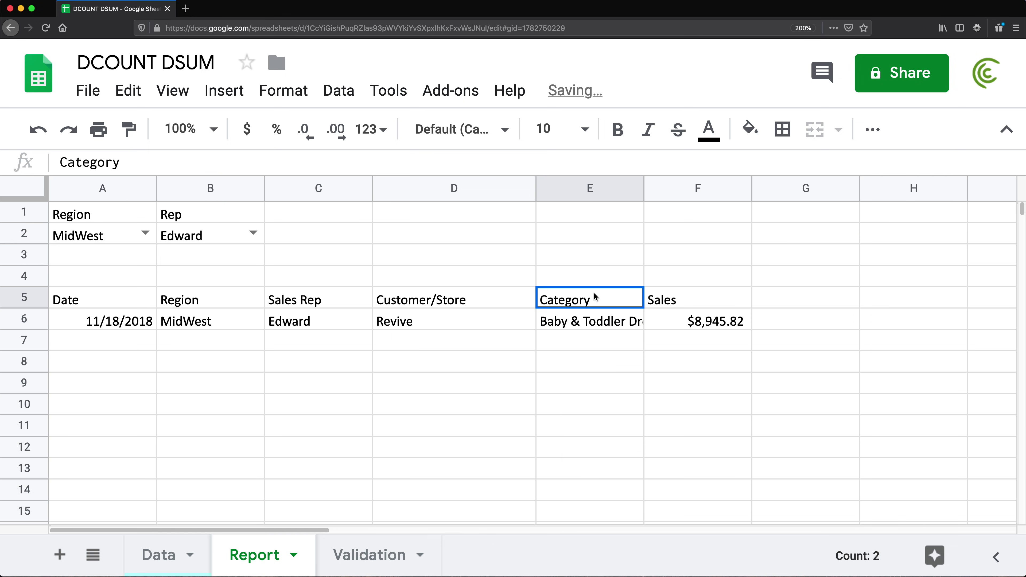
- Set the region in A2 to NorthEast and check the region and sales rep of the returned row
click(147, 232)
click(104, 326)
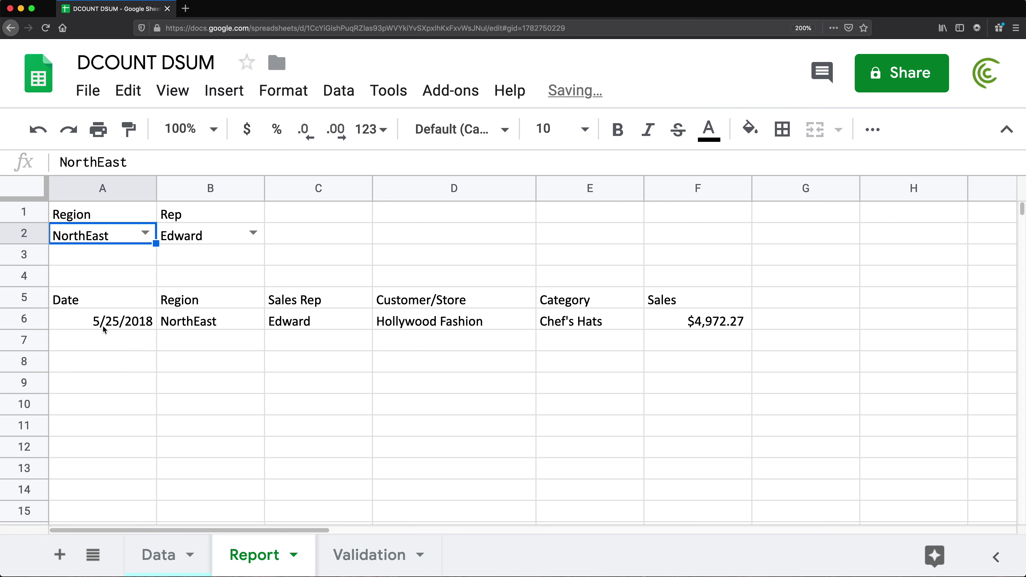
click(220, 321)
click(275, 322)
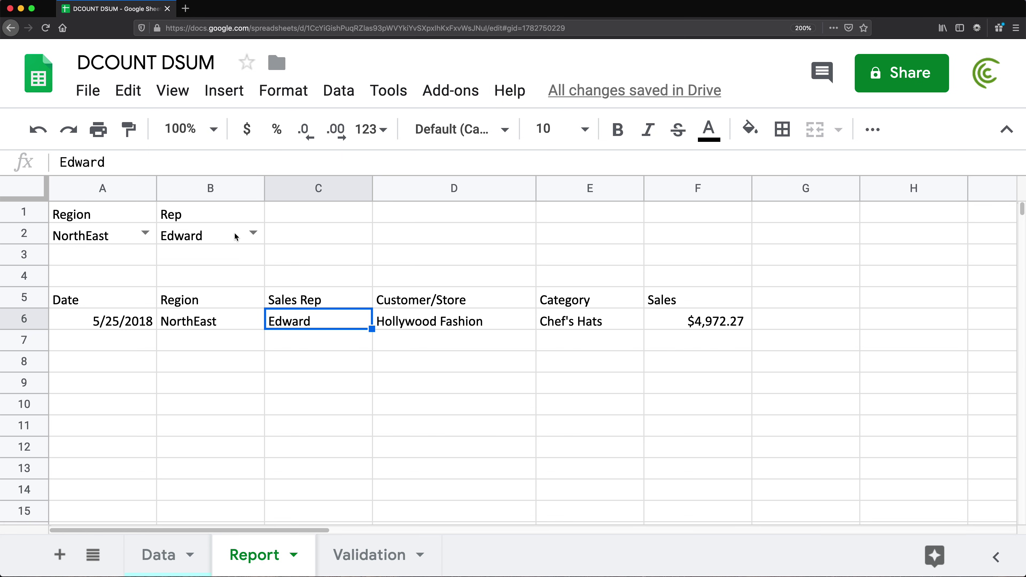
- Look through the Data sheet's Region and Sales Rep columns for a combination that occurs in several rows
click(163, 556)
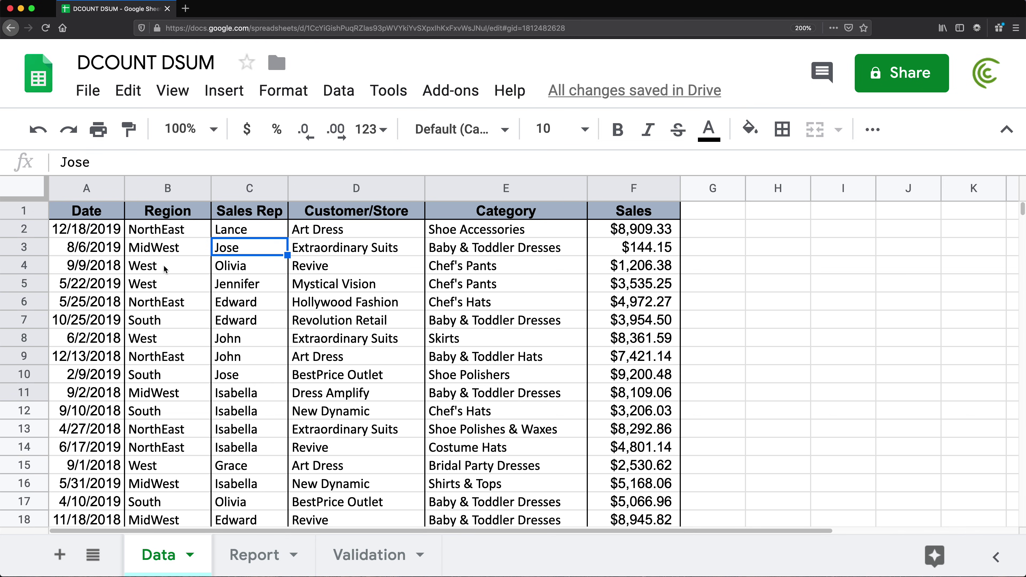
drag(166, 267, 167, 285)
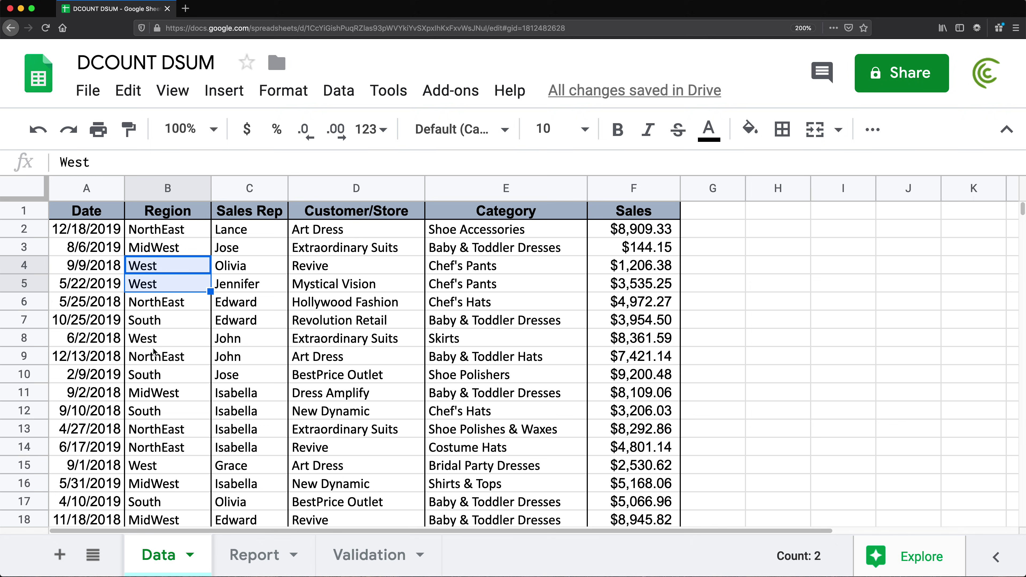
click(144, 339)
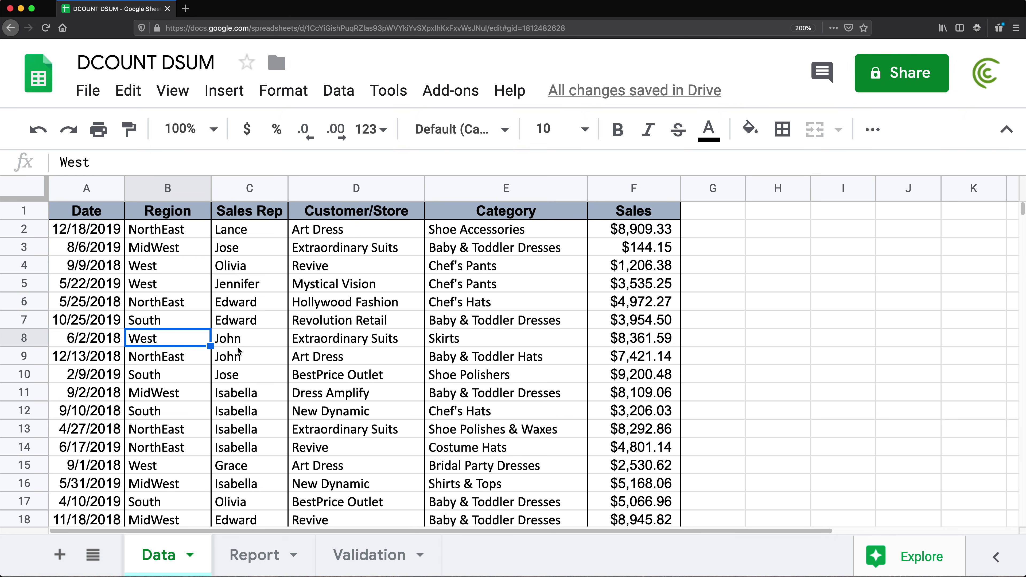
scroll(233, 349, down, 3)
click(180, 359)
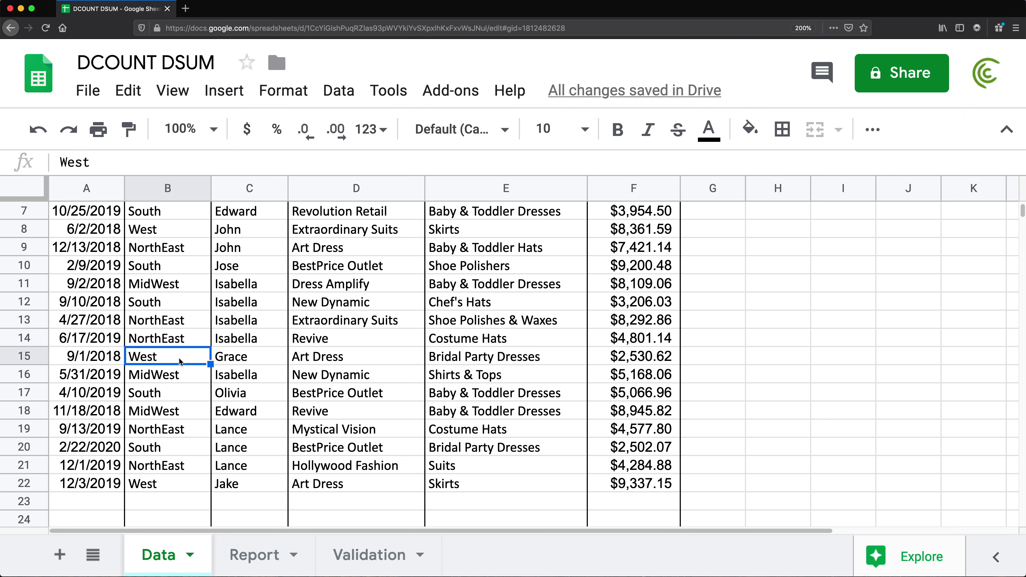
key(Up)
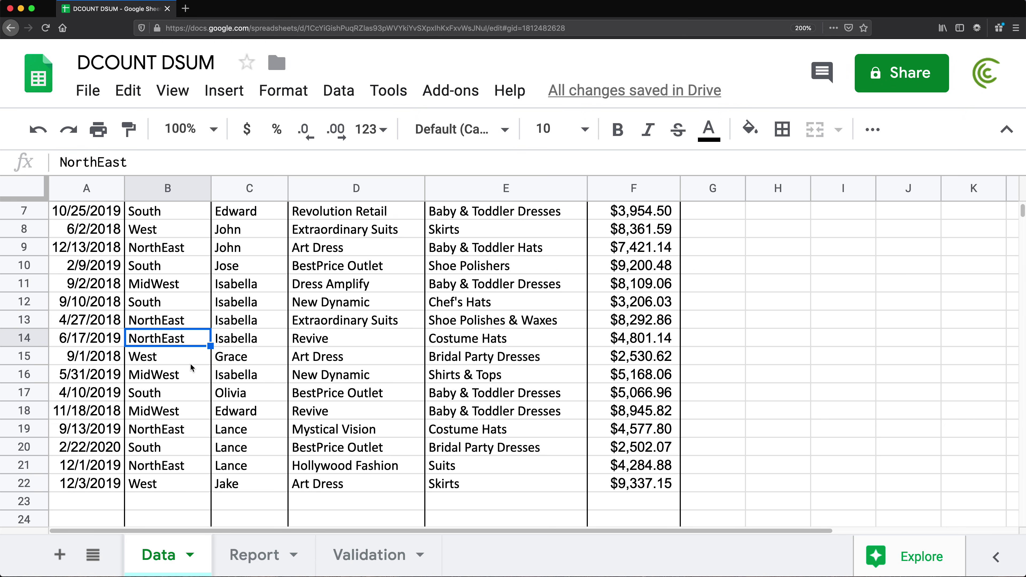
drag(172, 471, 220, 468)
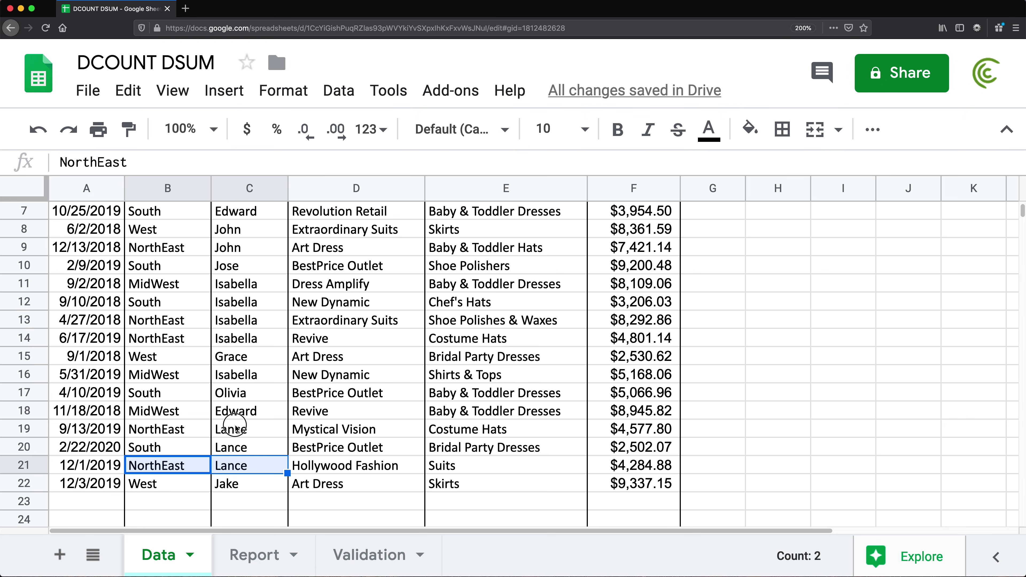
drag(238, 429, 195, 431)
click(191, 430)
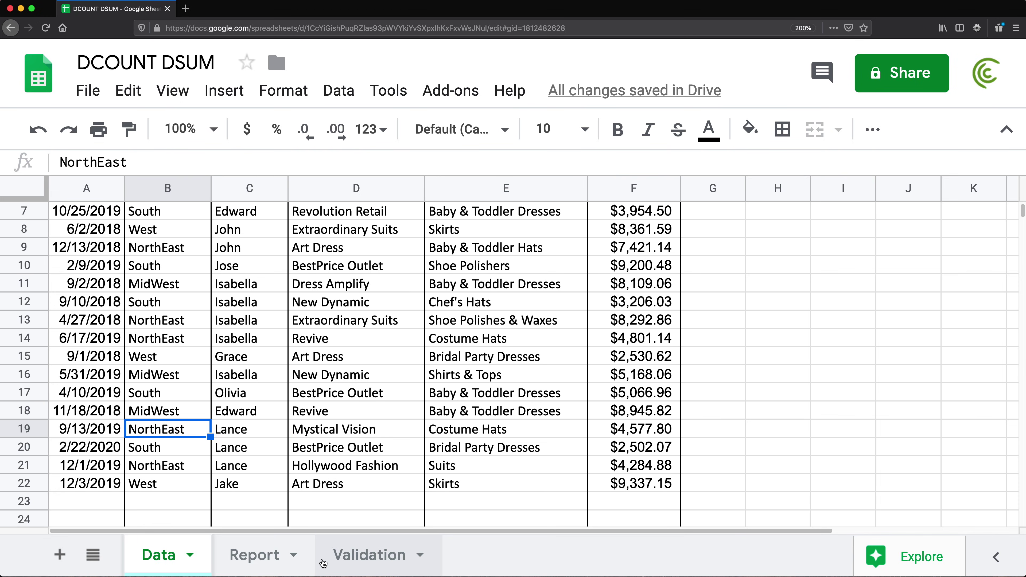
click(240, 433)
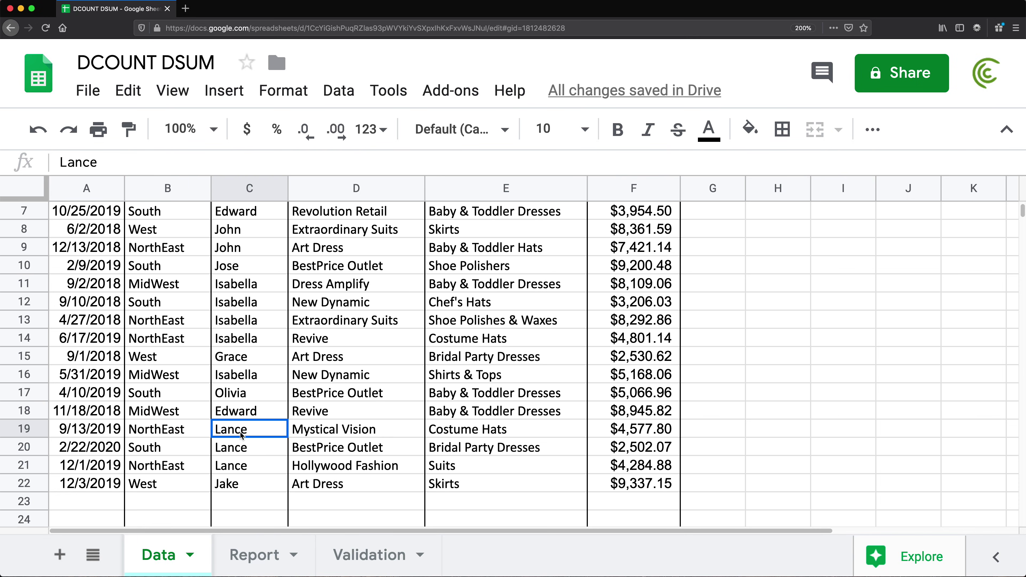
- On the Report sheet, set the rep to the name in Data row 19, check the returned rows, and switch the region to MidWest
click(249, 554)
click(248, 234)
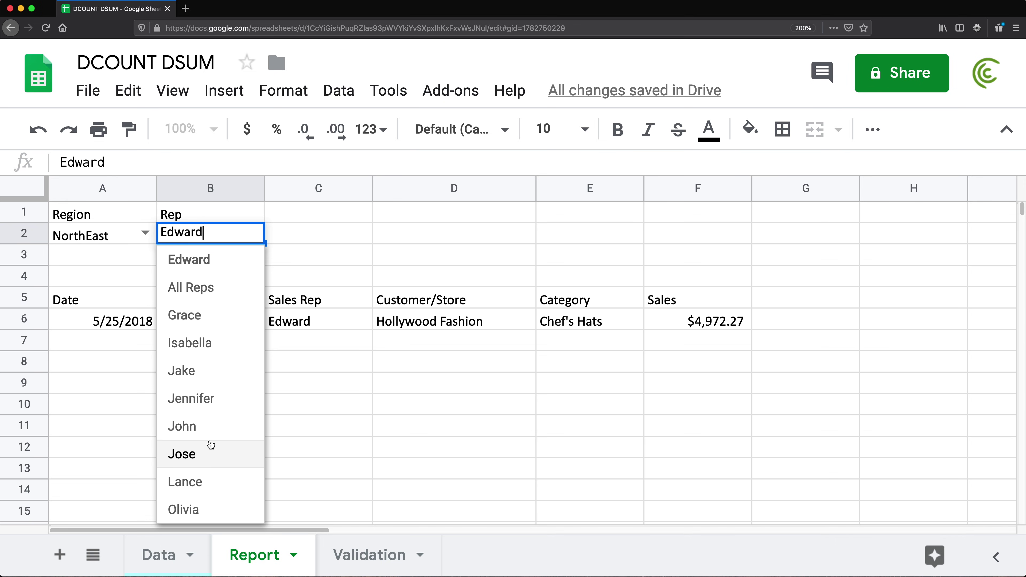
click(210, 478)
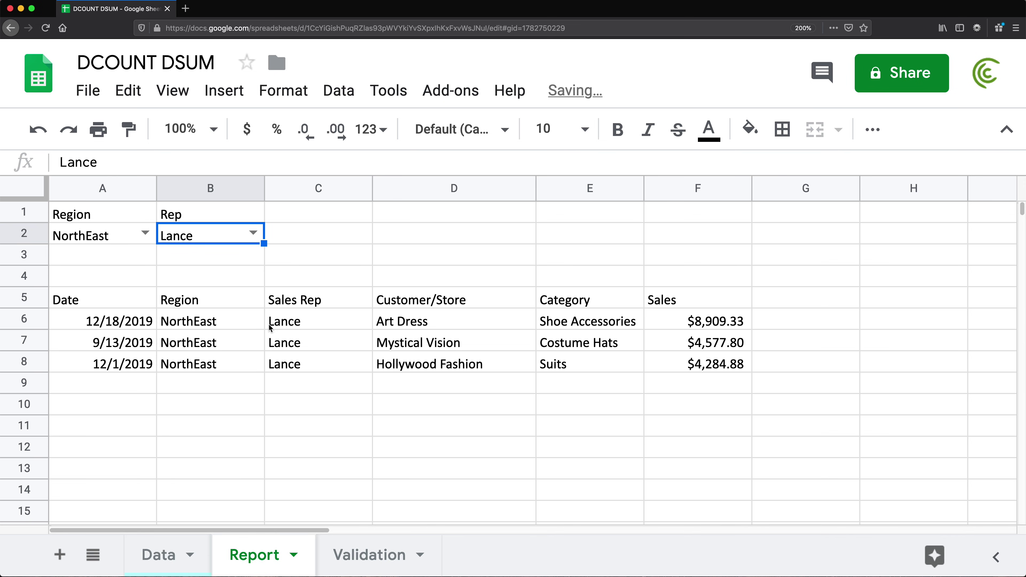
drag(244, 323, 692, 366)
click(139, 237)
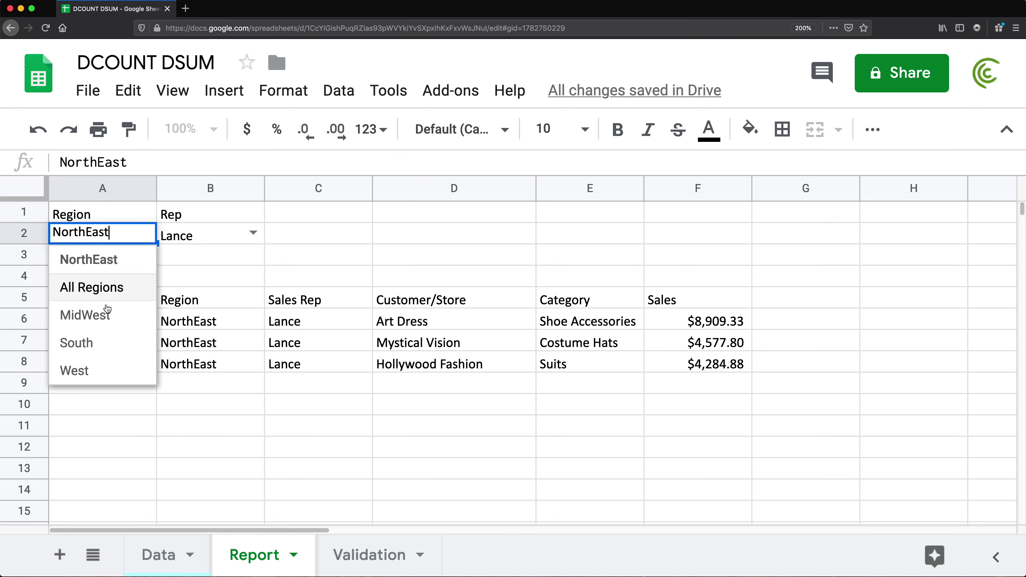
click(101, 319)
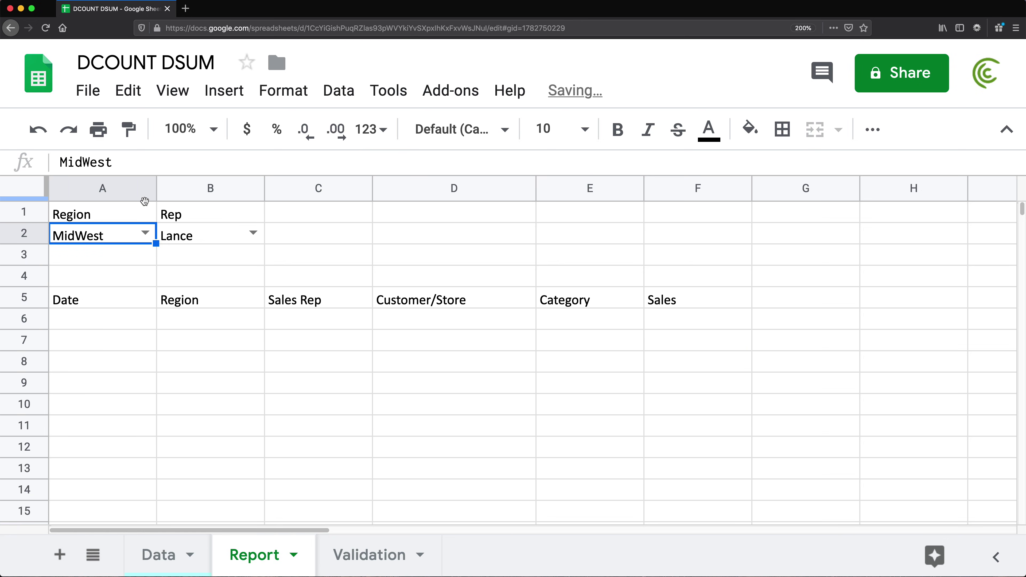
- Test the rep's report with the region in A2 set to West, All Regions and South in turn
click(145, 232)
click(119, 369)
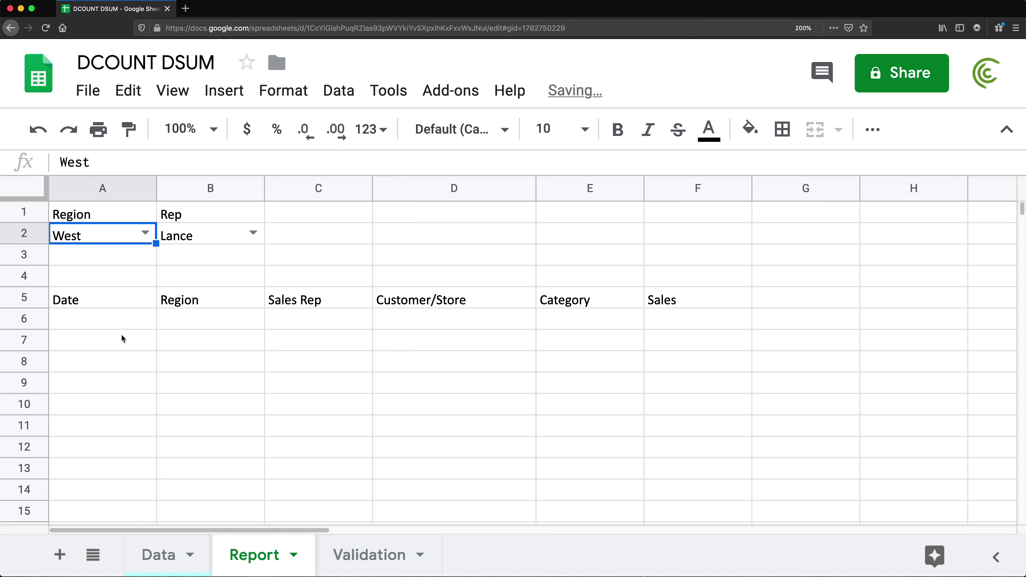
click(143, 238)
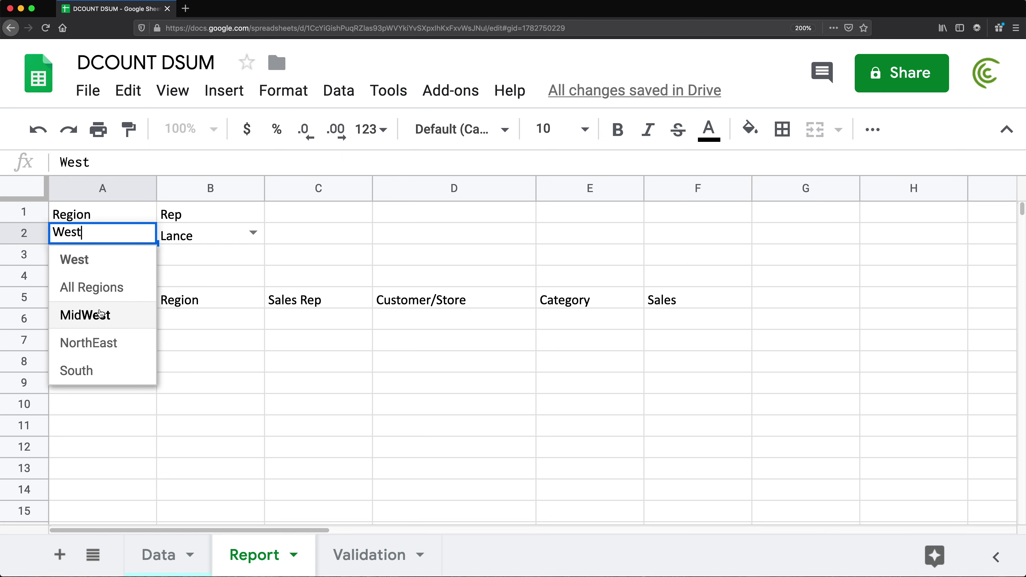
click(98, 287)
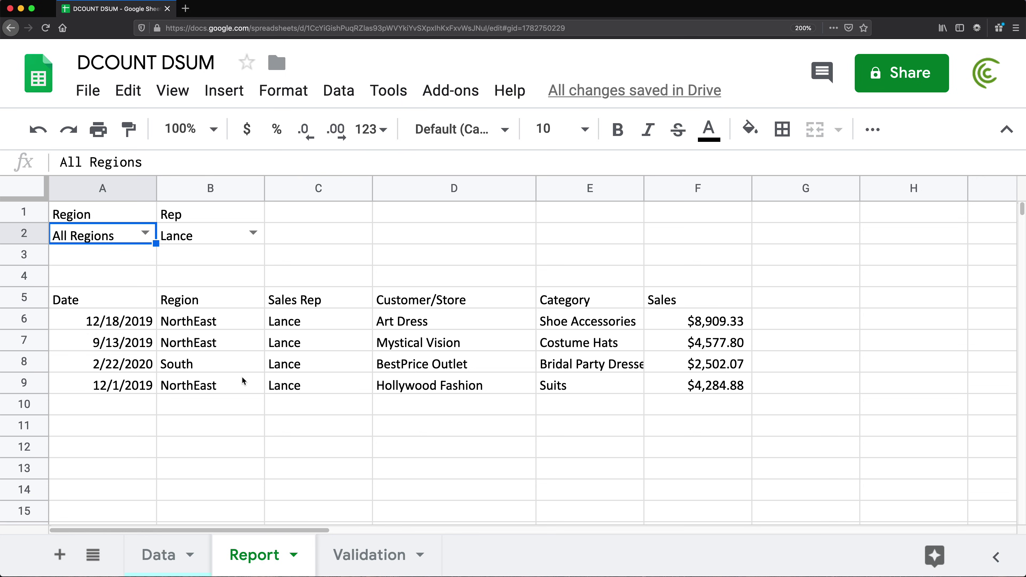
click(149, 236)
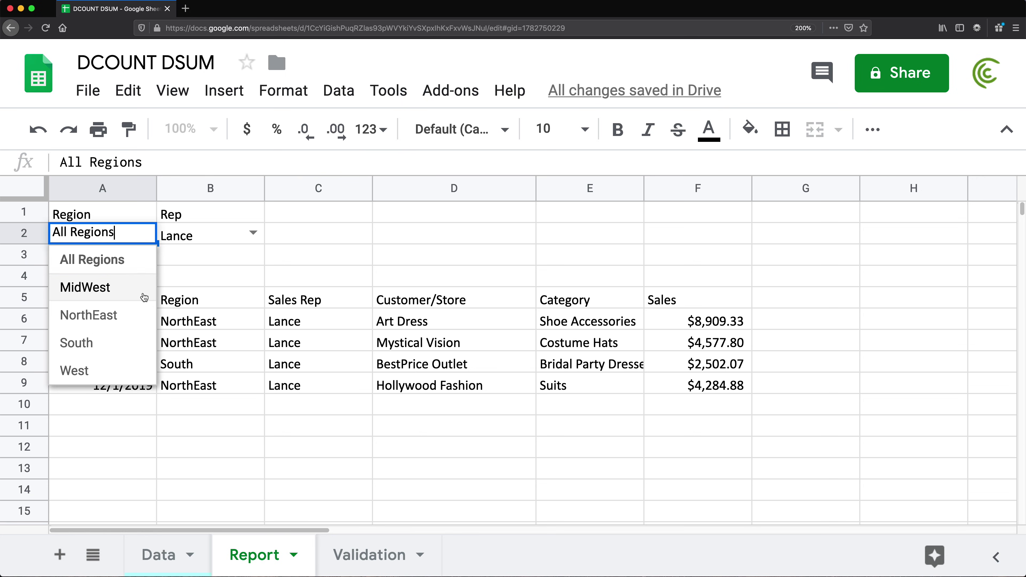
click(100, 351)
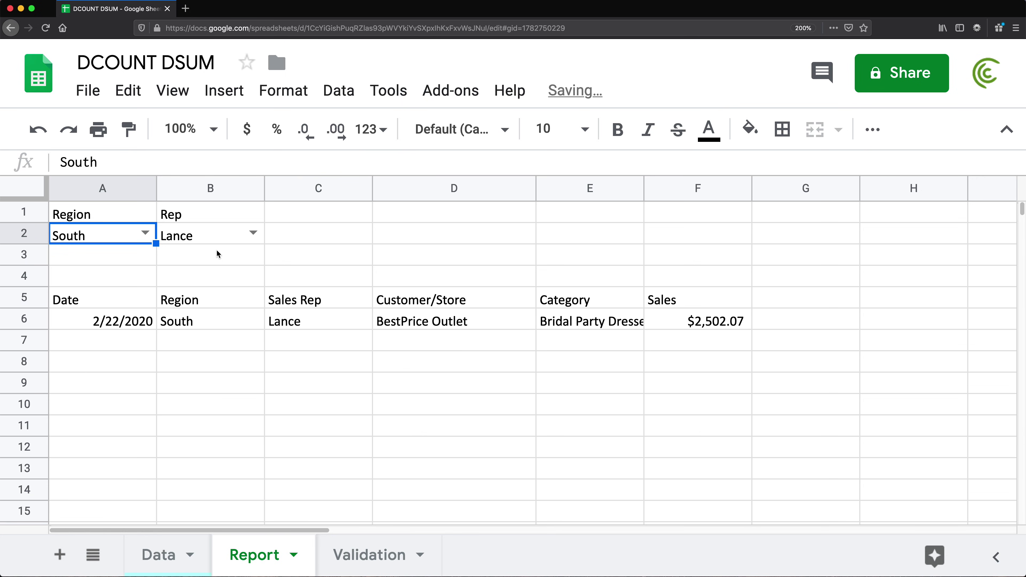
- Set the rep in B2 to All Reps, check the returned sales reps, and set the region in A2 to All Regions
click(262, 234)
click(216, 287)
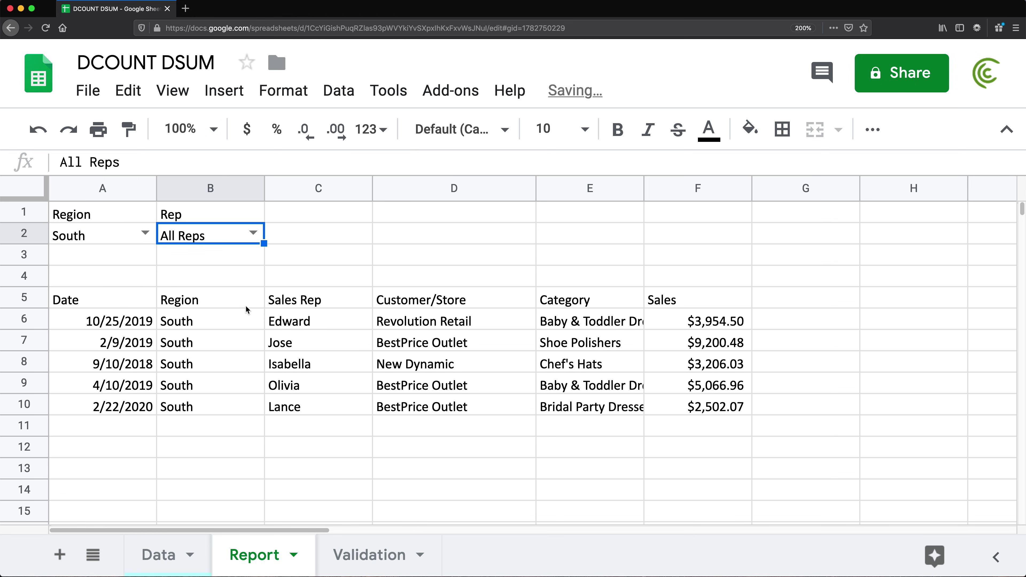
drag(288, 322, 297, 404)
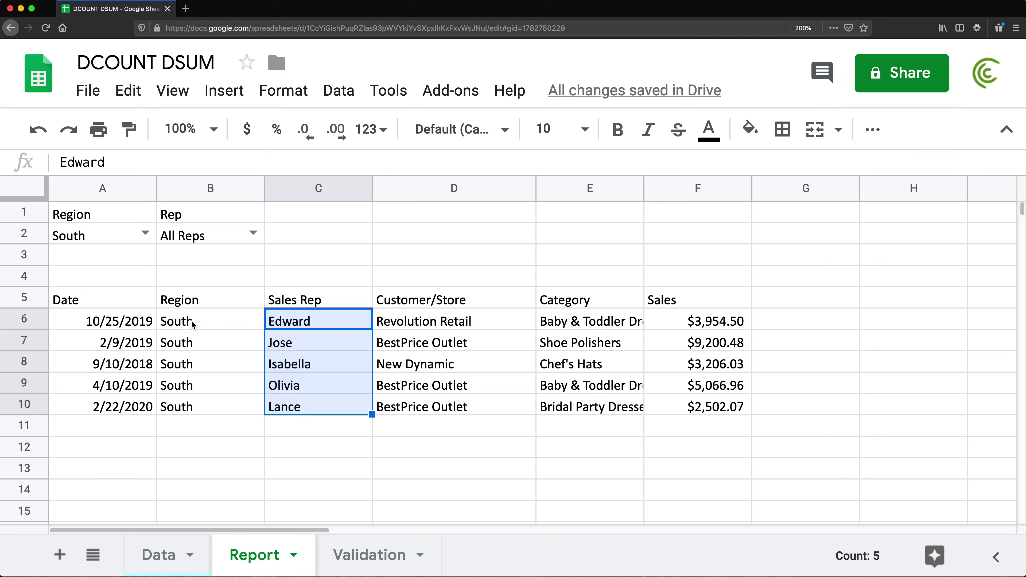
click(142, 236)
click(110, 292)
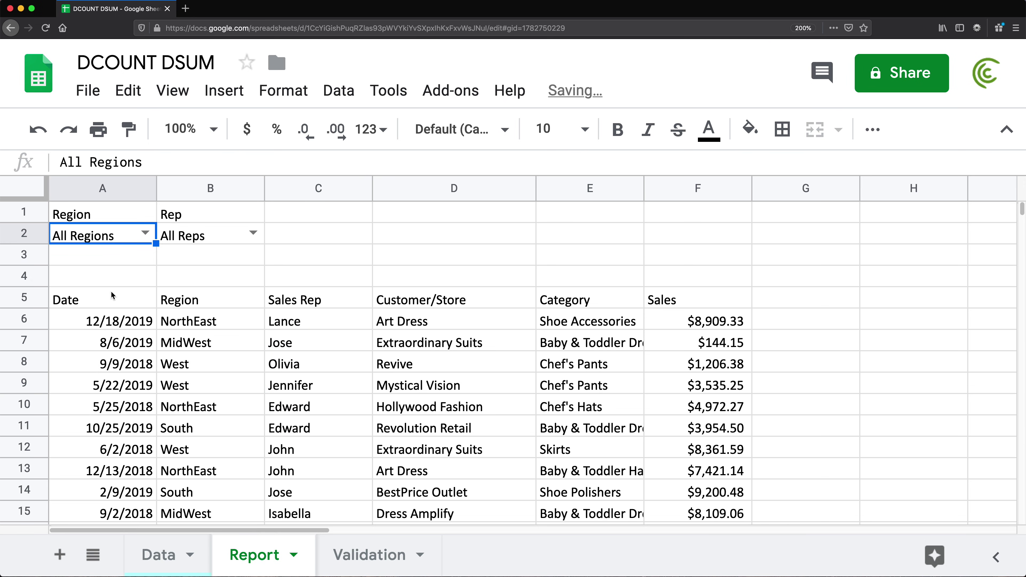
- Review the QUERY formula in A5 and the Region and Rep selection cells A2 and B2 that it references
click(94, 299)
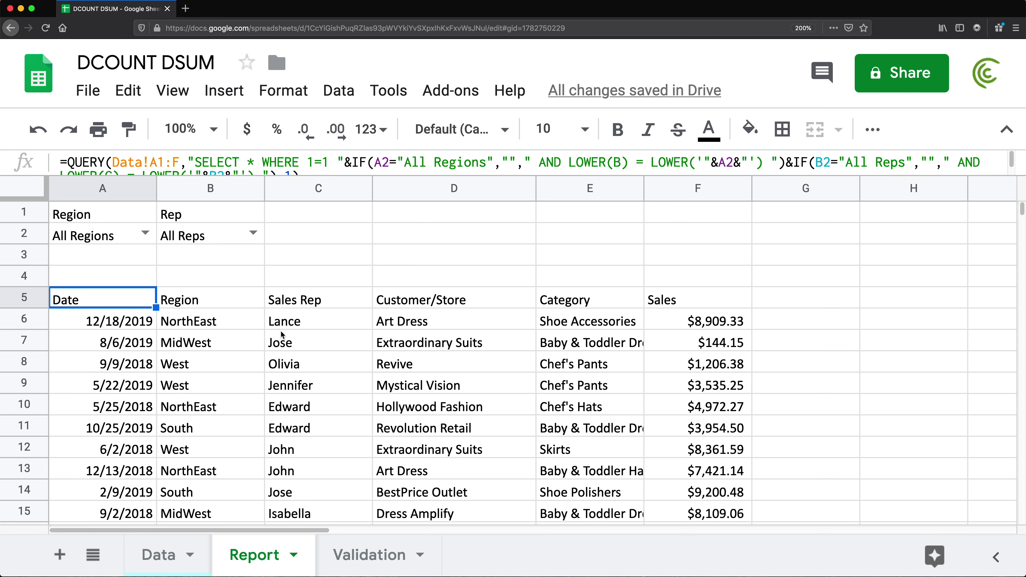
click(119, 236)
click(165, 240)
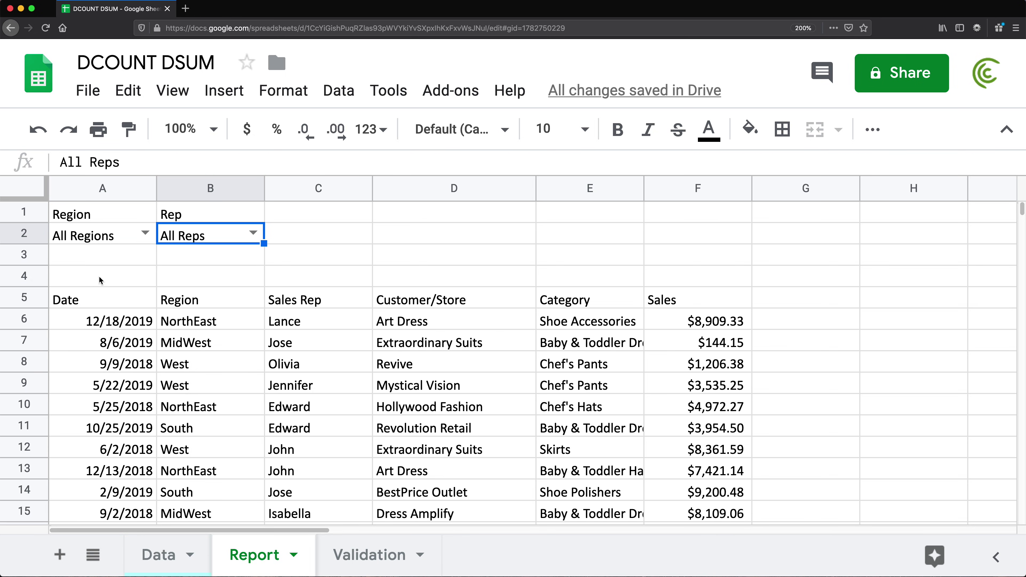
click(97, 242)
click(179, 237)
click(88, 238)
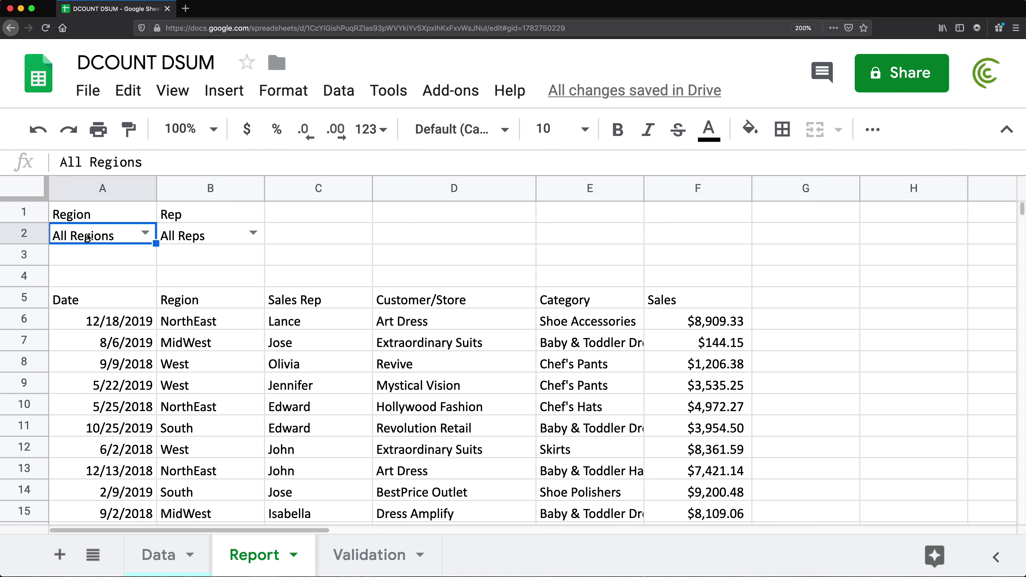
click(218, 237)
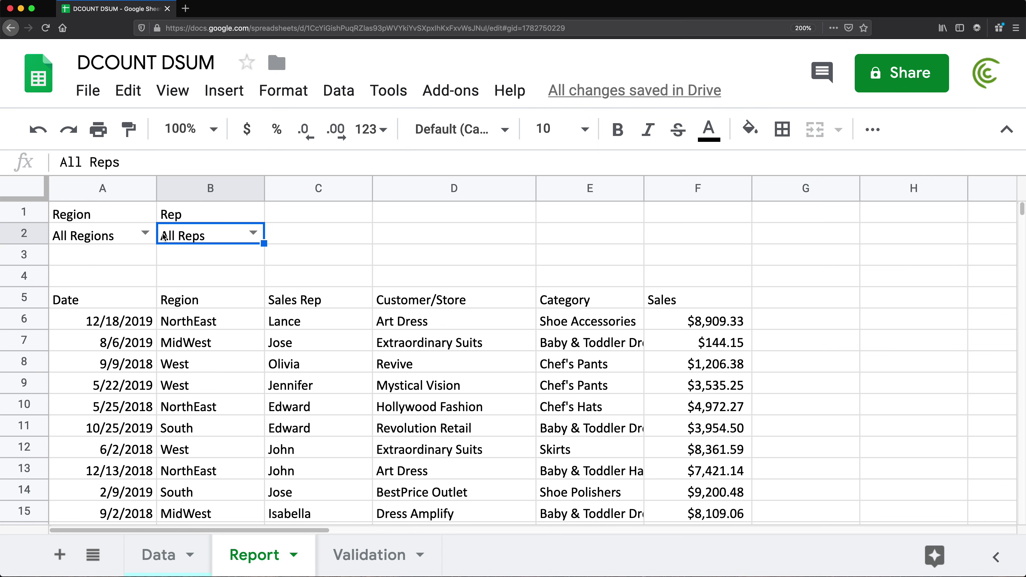